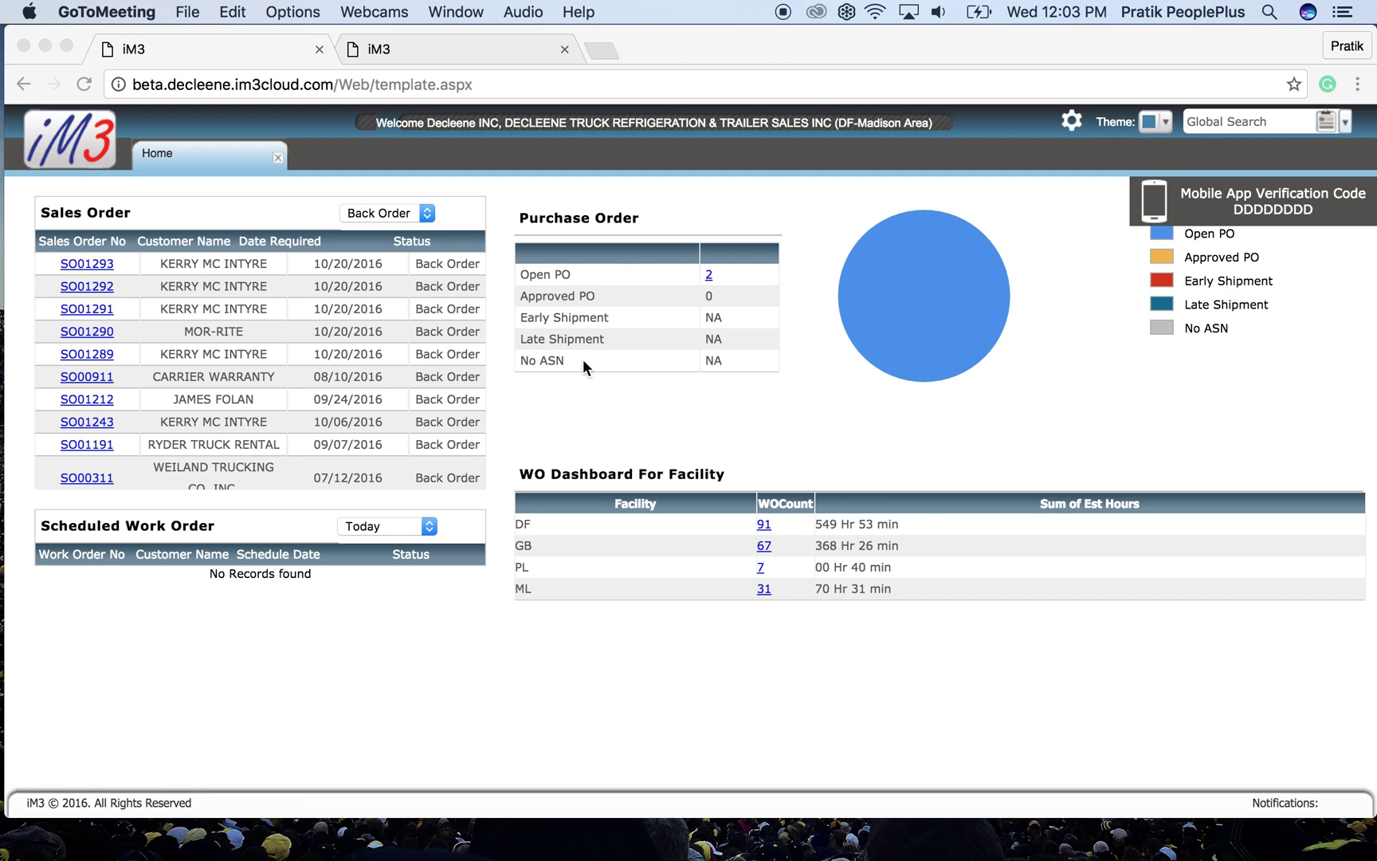
- Bring iM3 in Chrome to the front and show the main menu's Inventory options
left_click(785, 45)
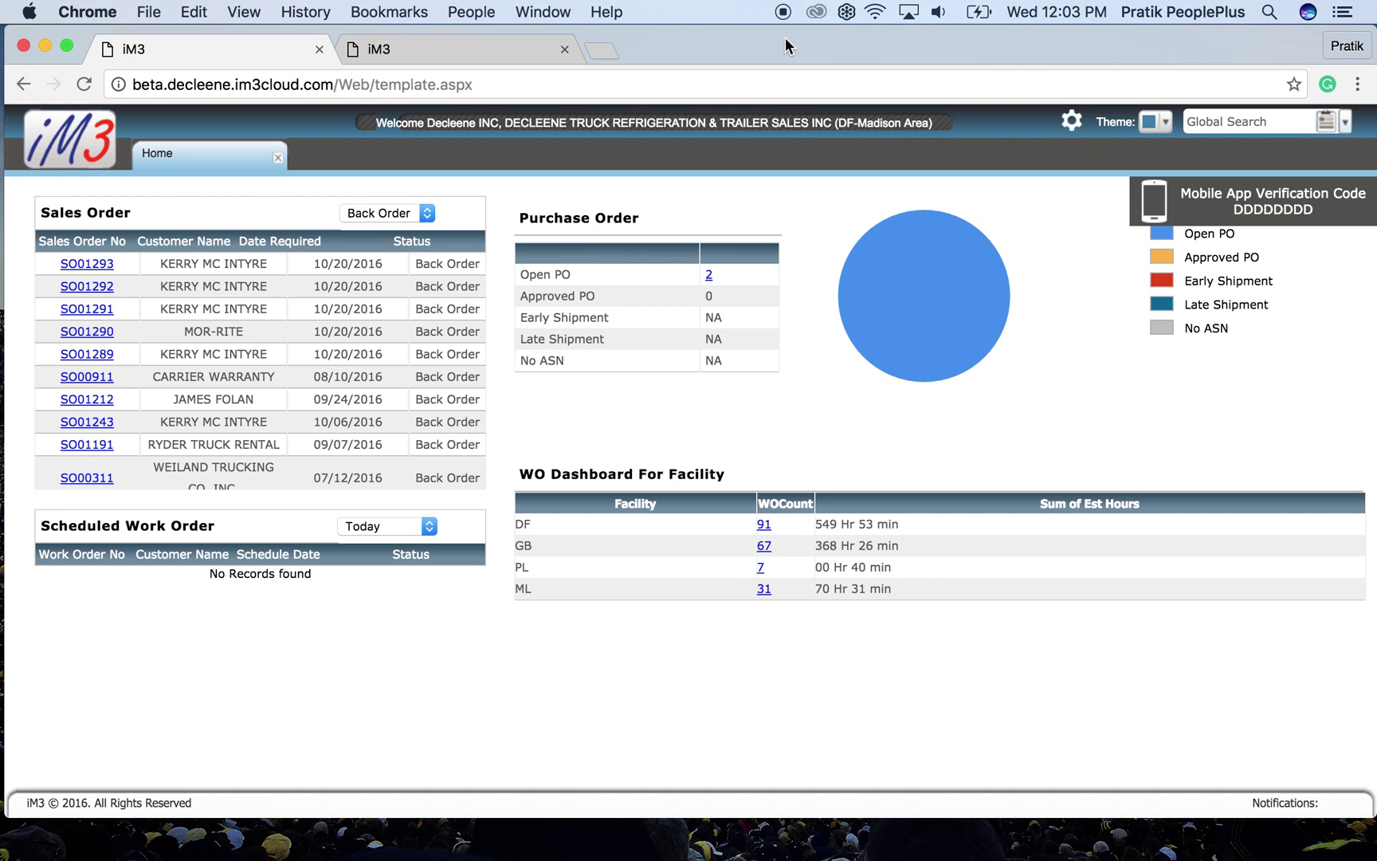
left_click(70, 140)
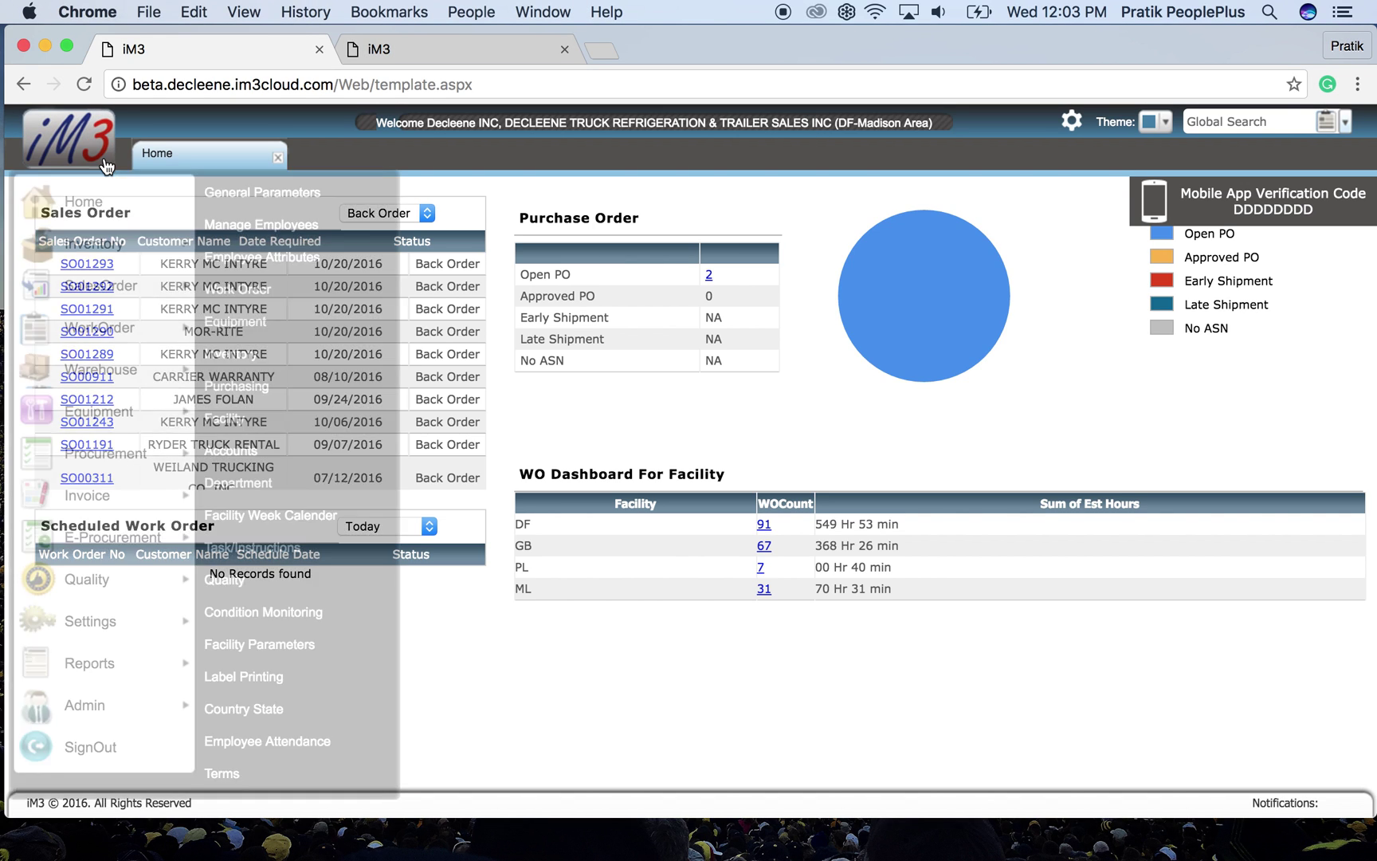
mouse_move(136, 249)
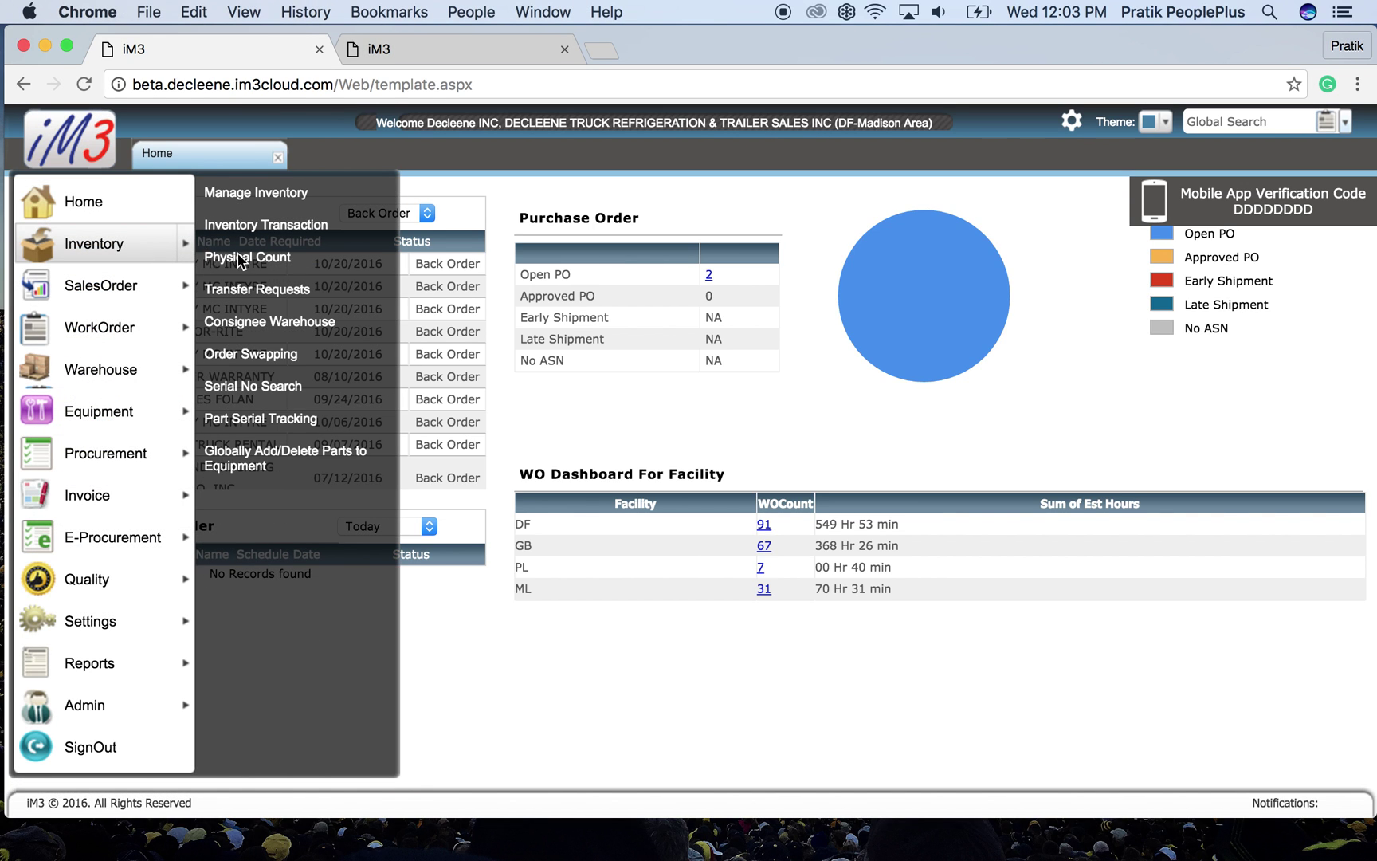
- In Manage Inventory, filter parts by 'groen' and open the GROENEVELD part
left_click(313, 197)
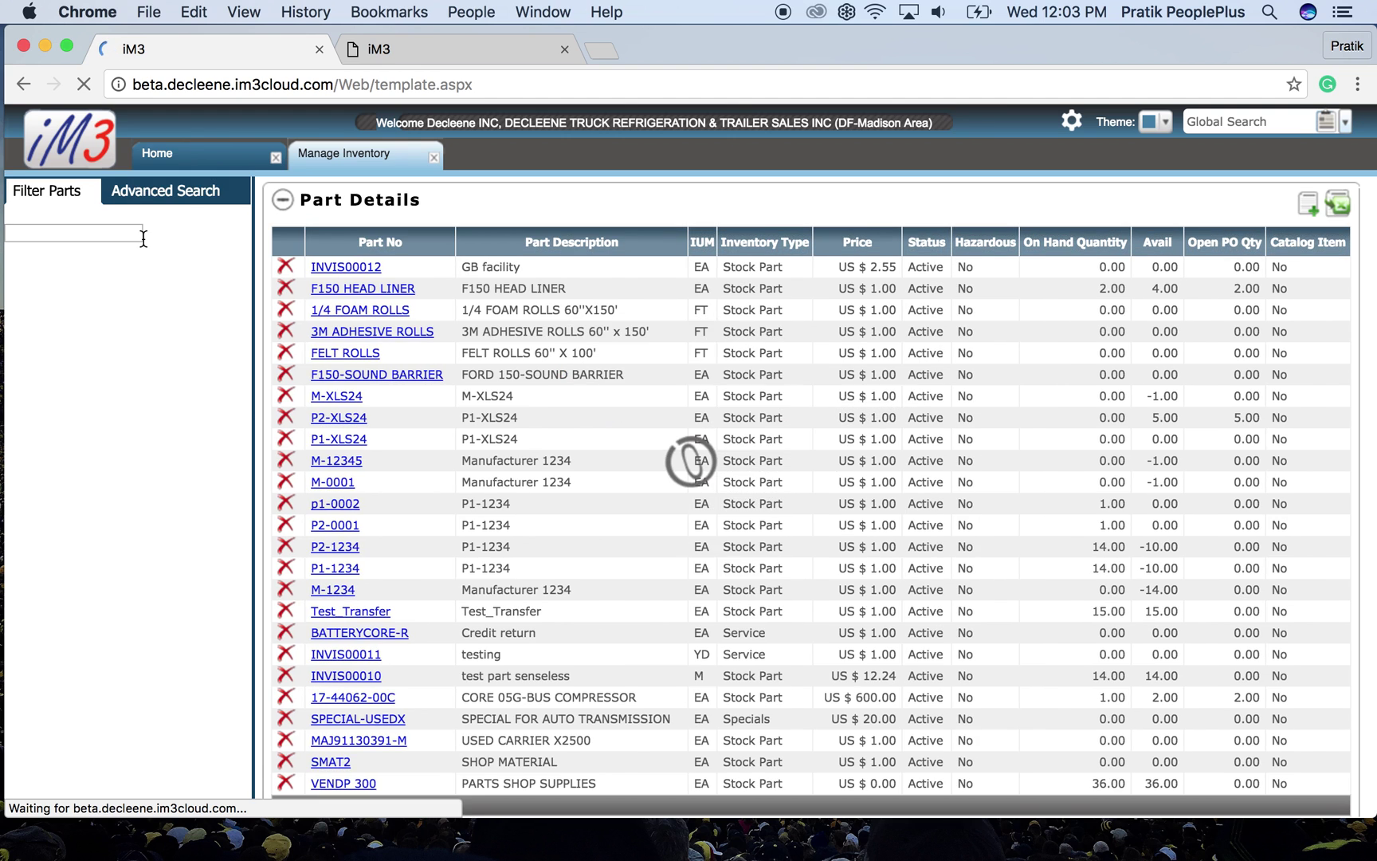
left_click(24, 369)
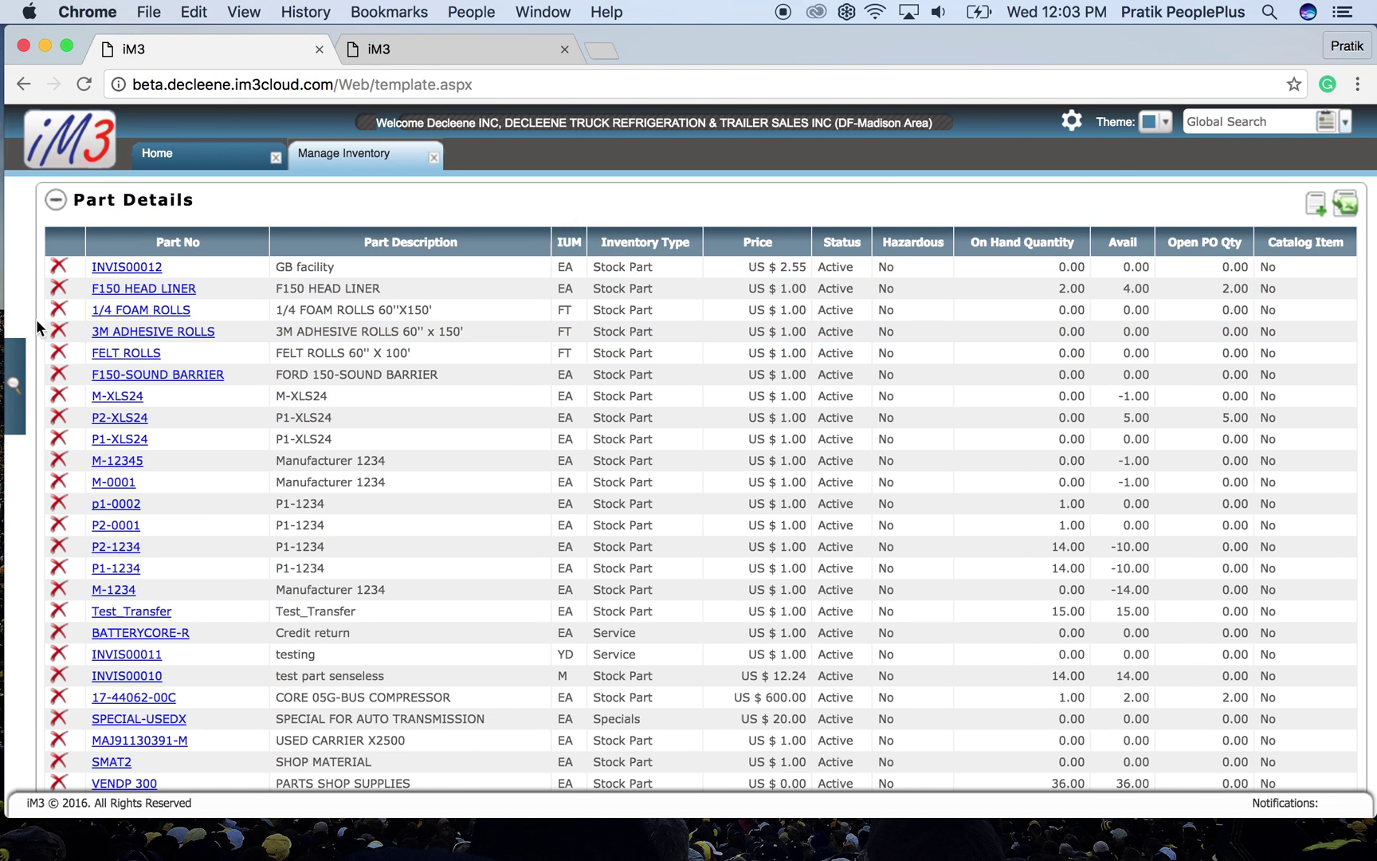
left_click(44, 231)
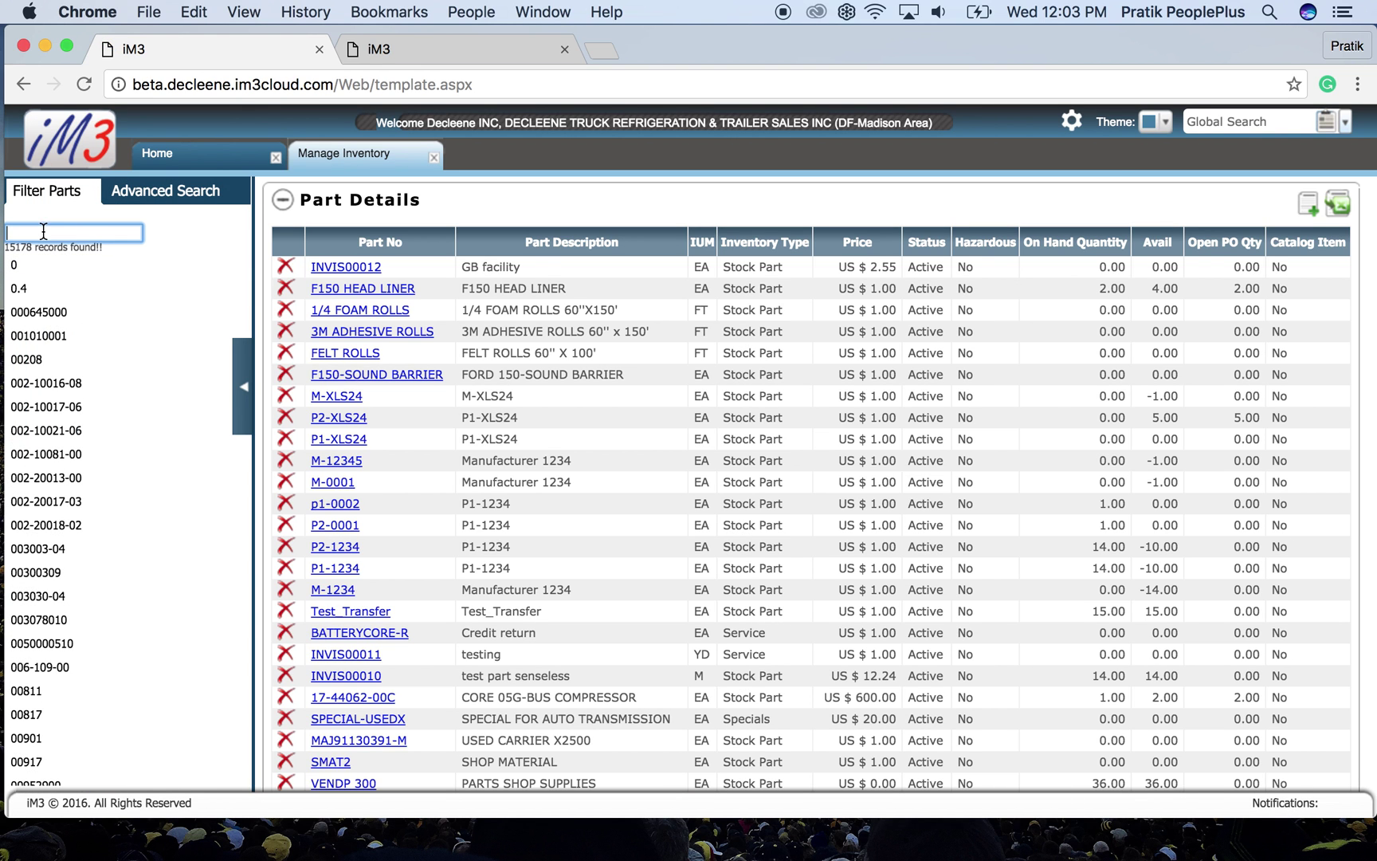
type("groen")
left_click(33, 264)
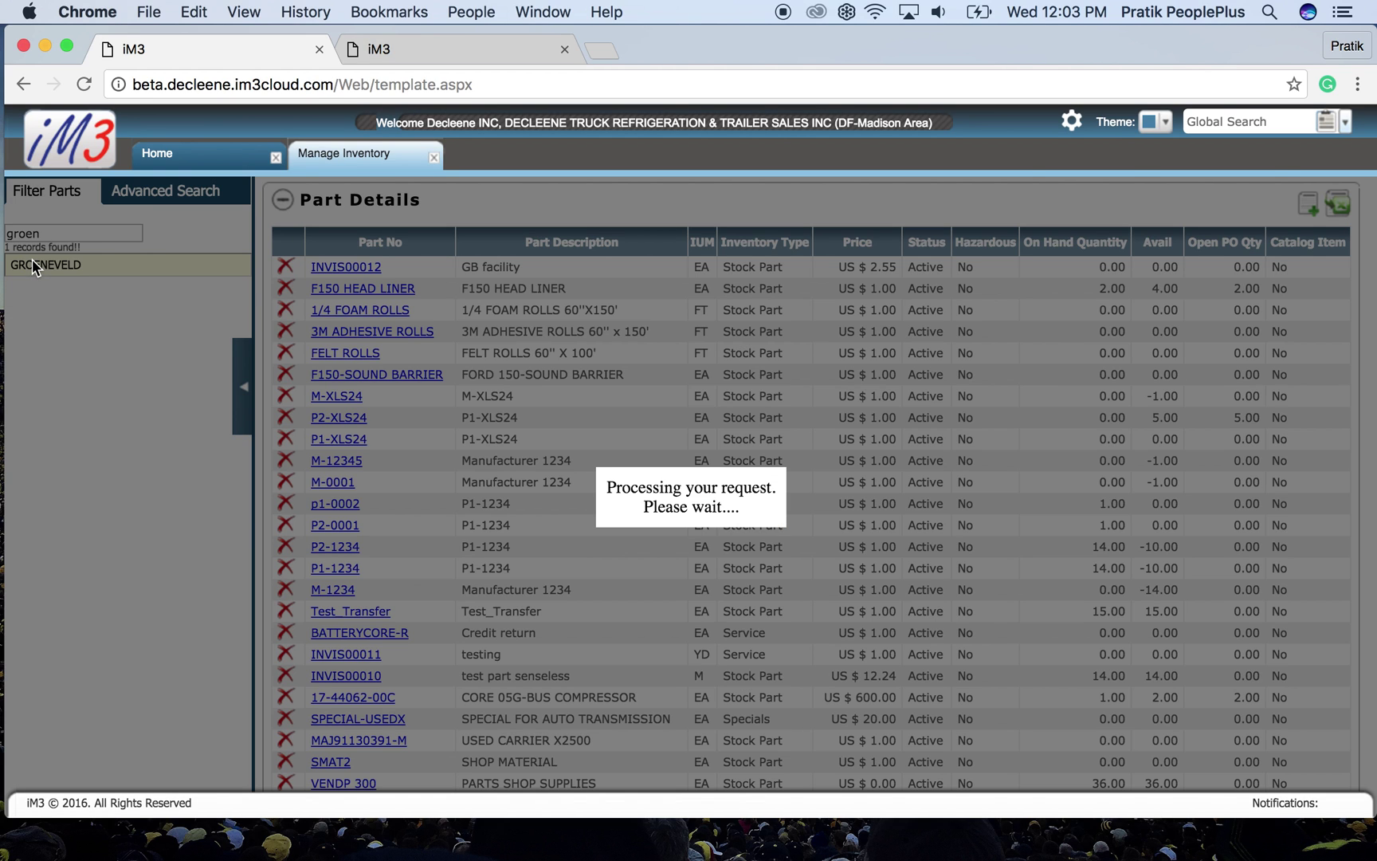
- Review GROENEVELD's details: base equipment EQ00322 and 12 available across two warehouses
left_click(243, 374)
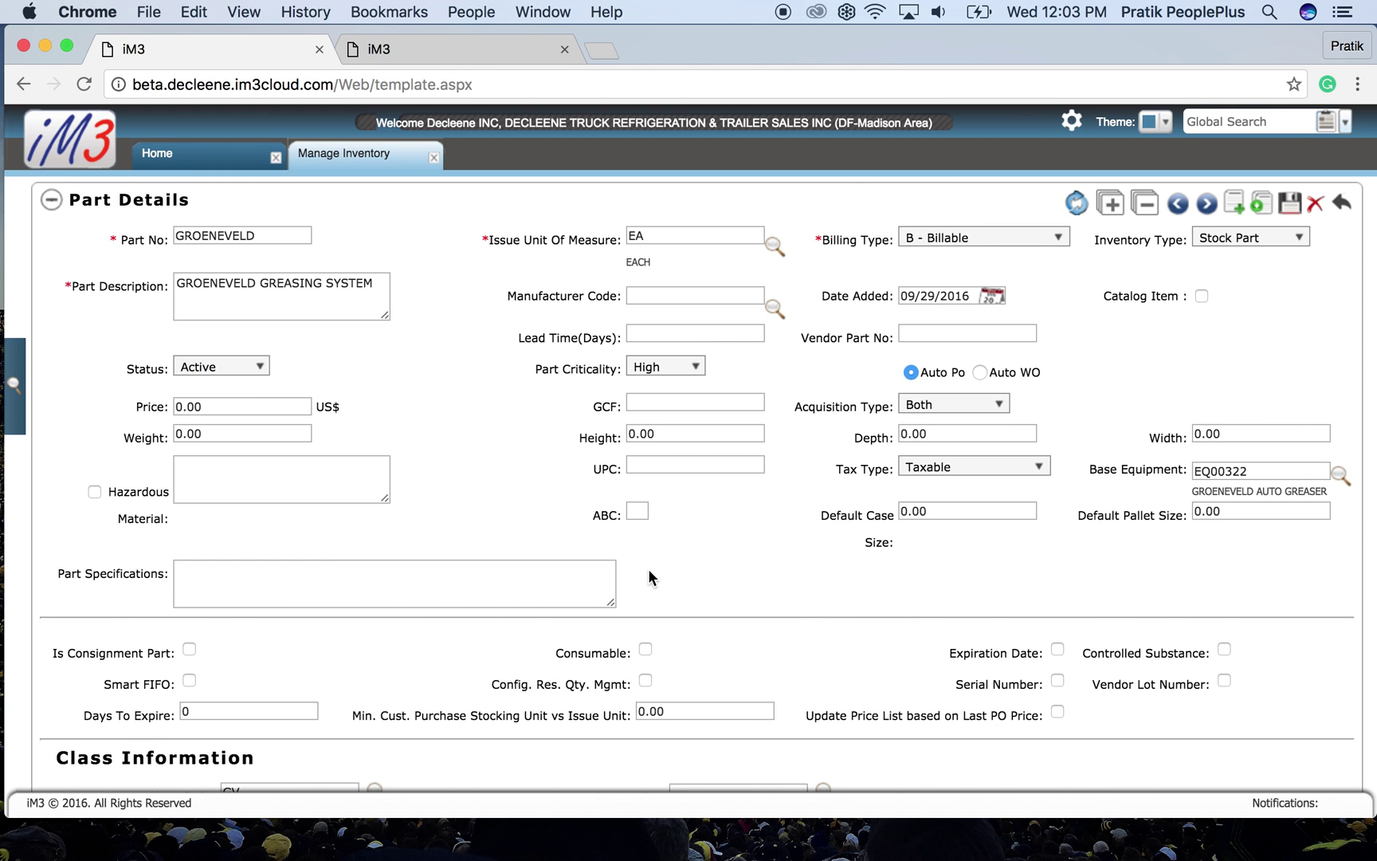
scroll(648, 568, "down", 3)
left_click_drag(1097, 348, 1201, 352)
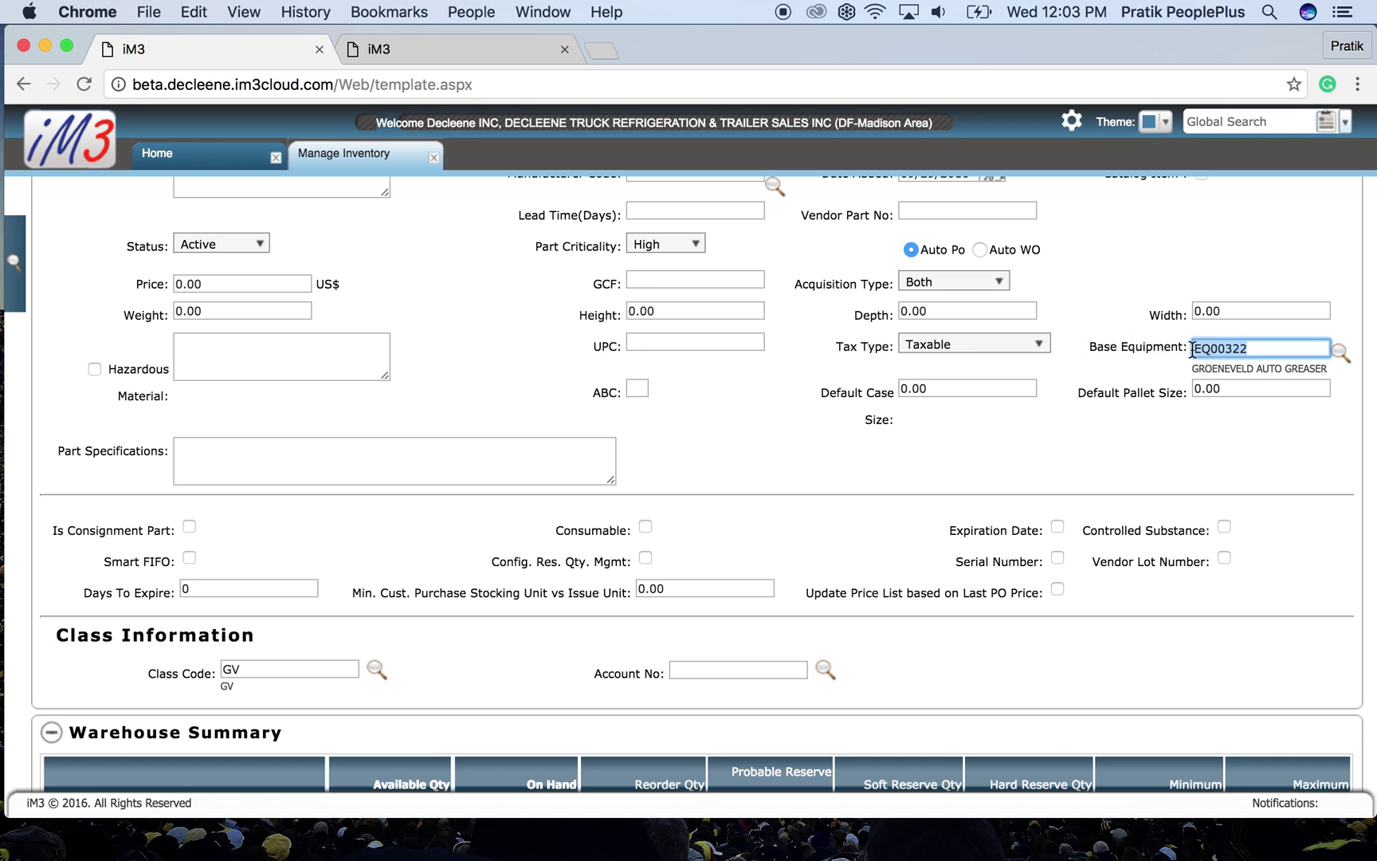
left_click(1130, 350)
scroll(1049, 451, "down", 4)
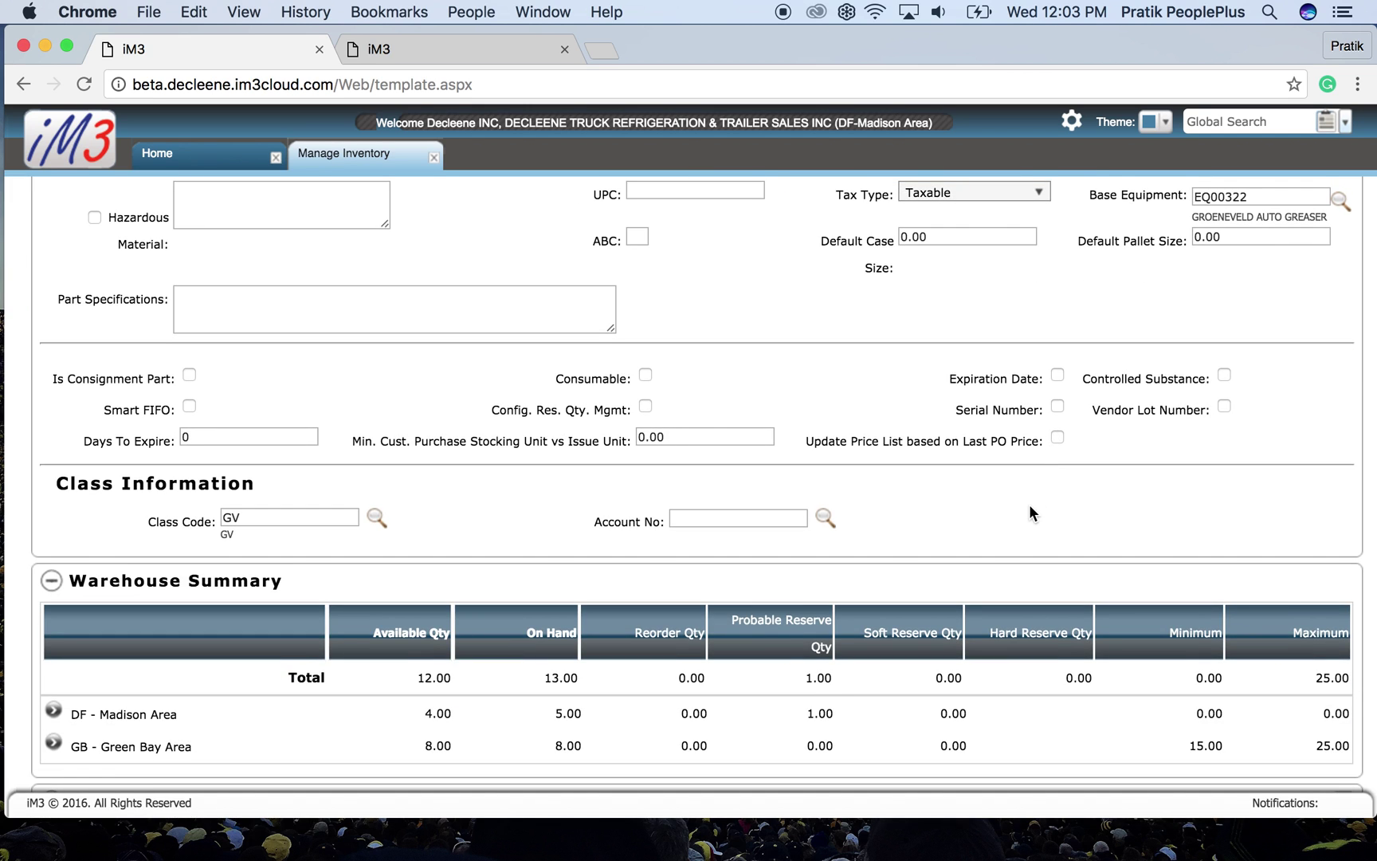
scroll(1028, 510, "down", 3)
scroll(1029, 506, "up", 3)
scroll(1030, 505, "up", 6)
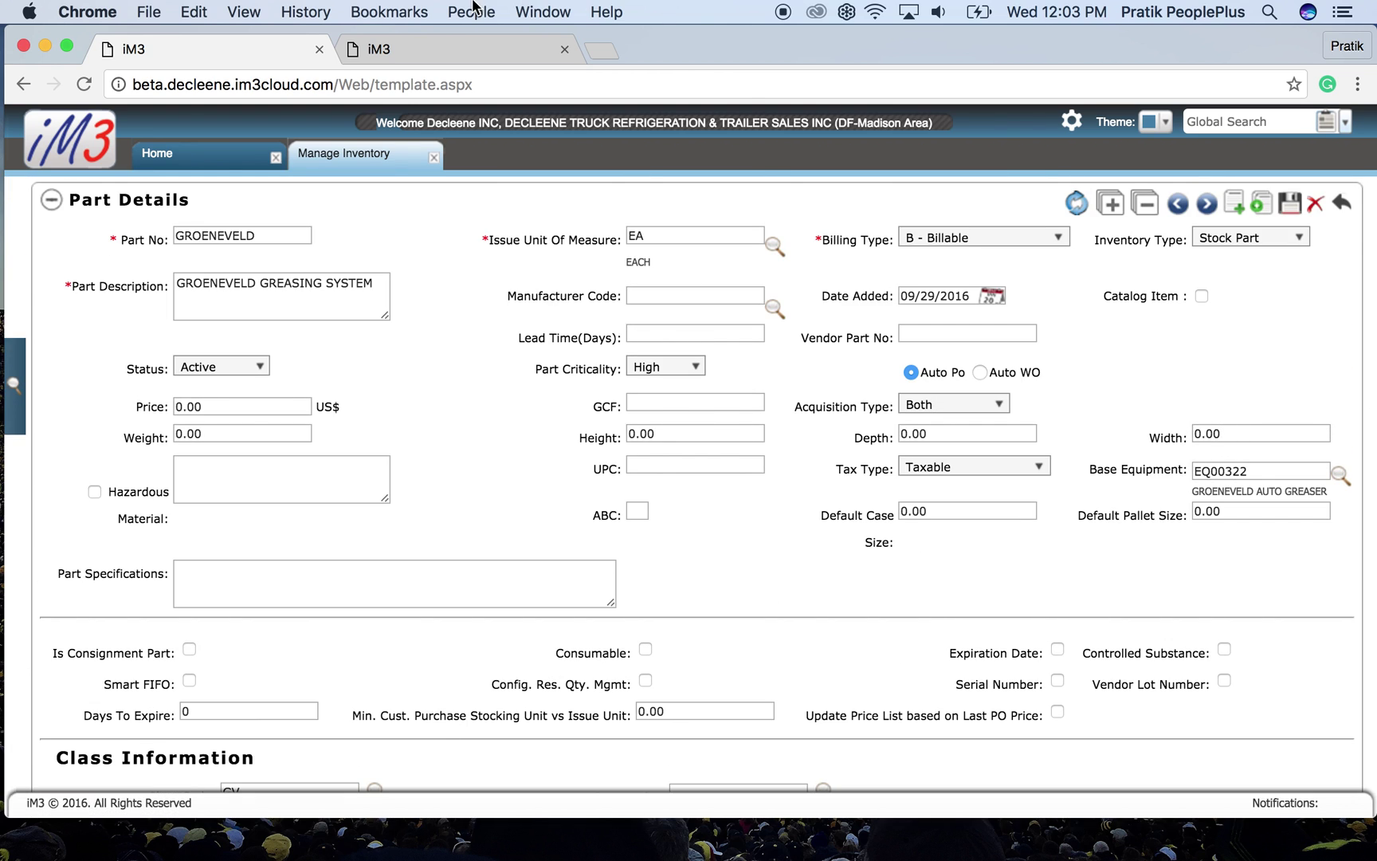
left_click(104, 129)
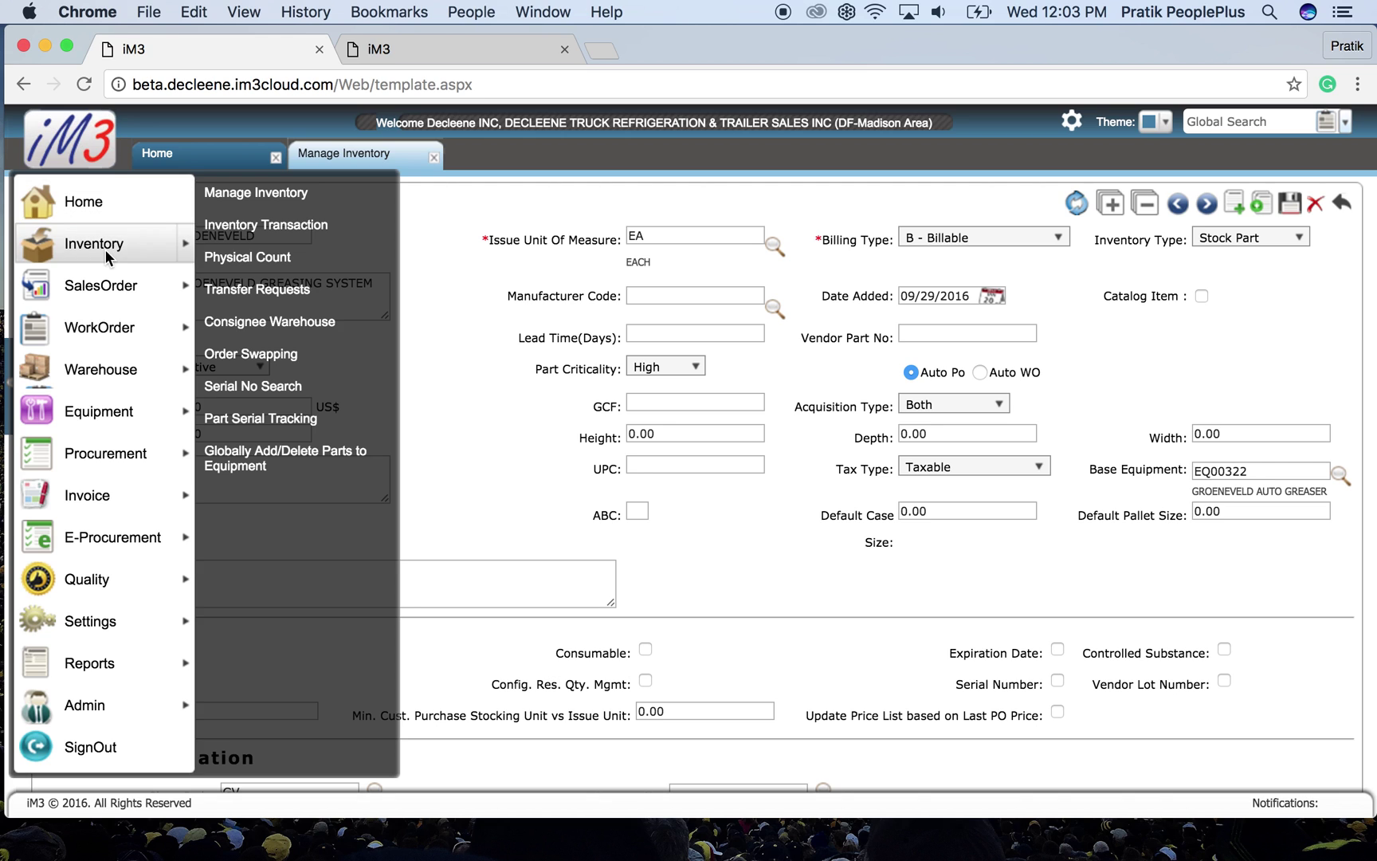
- Start a new draft sales order in Manage SalesOrder with Sales Order Type set to Install
mouse_move(111, 286)
left_click(299, 195)
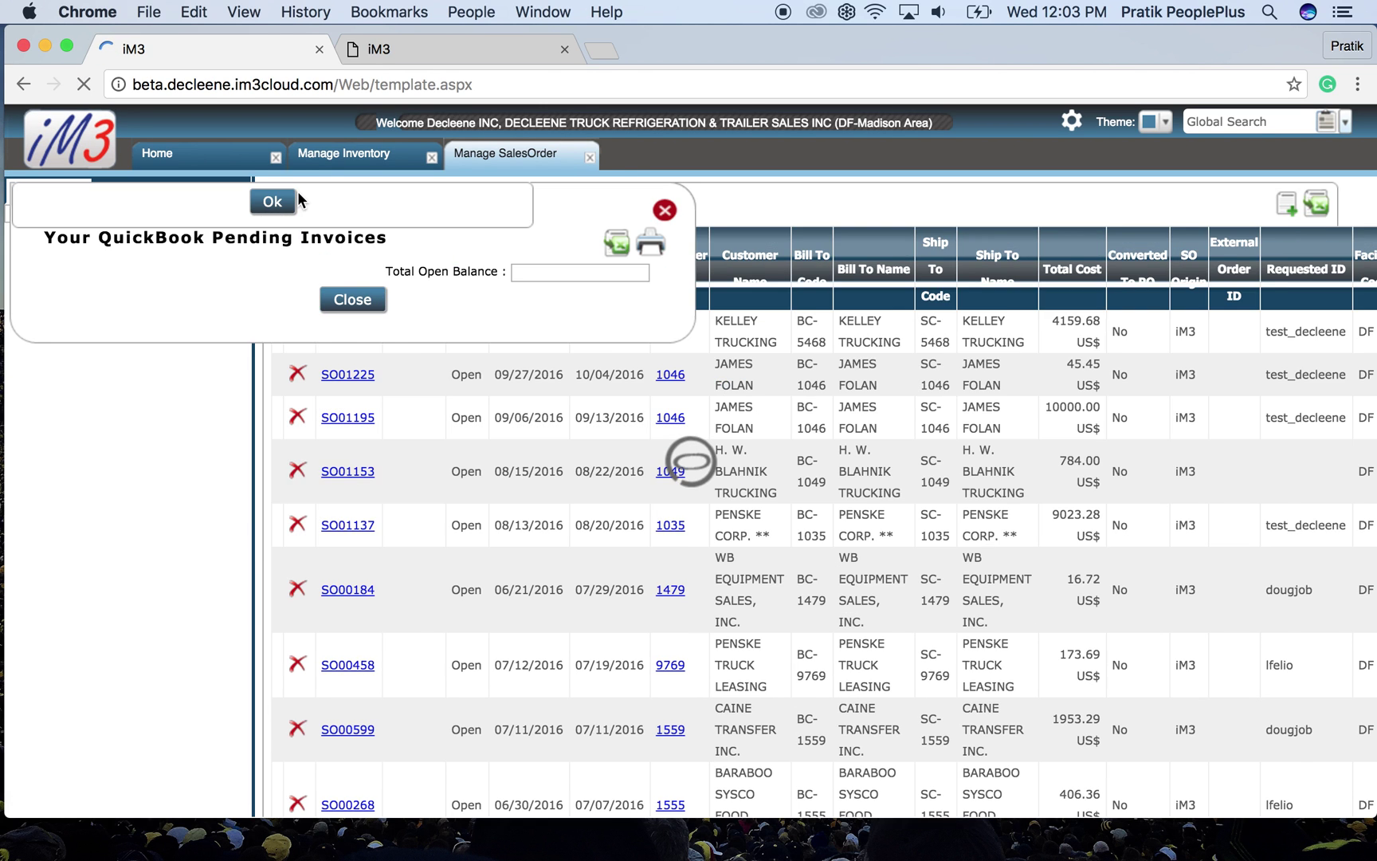
left_click(297, 192)
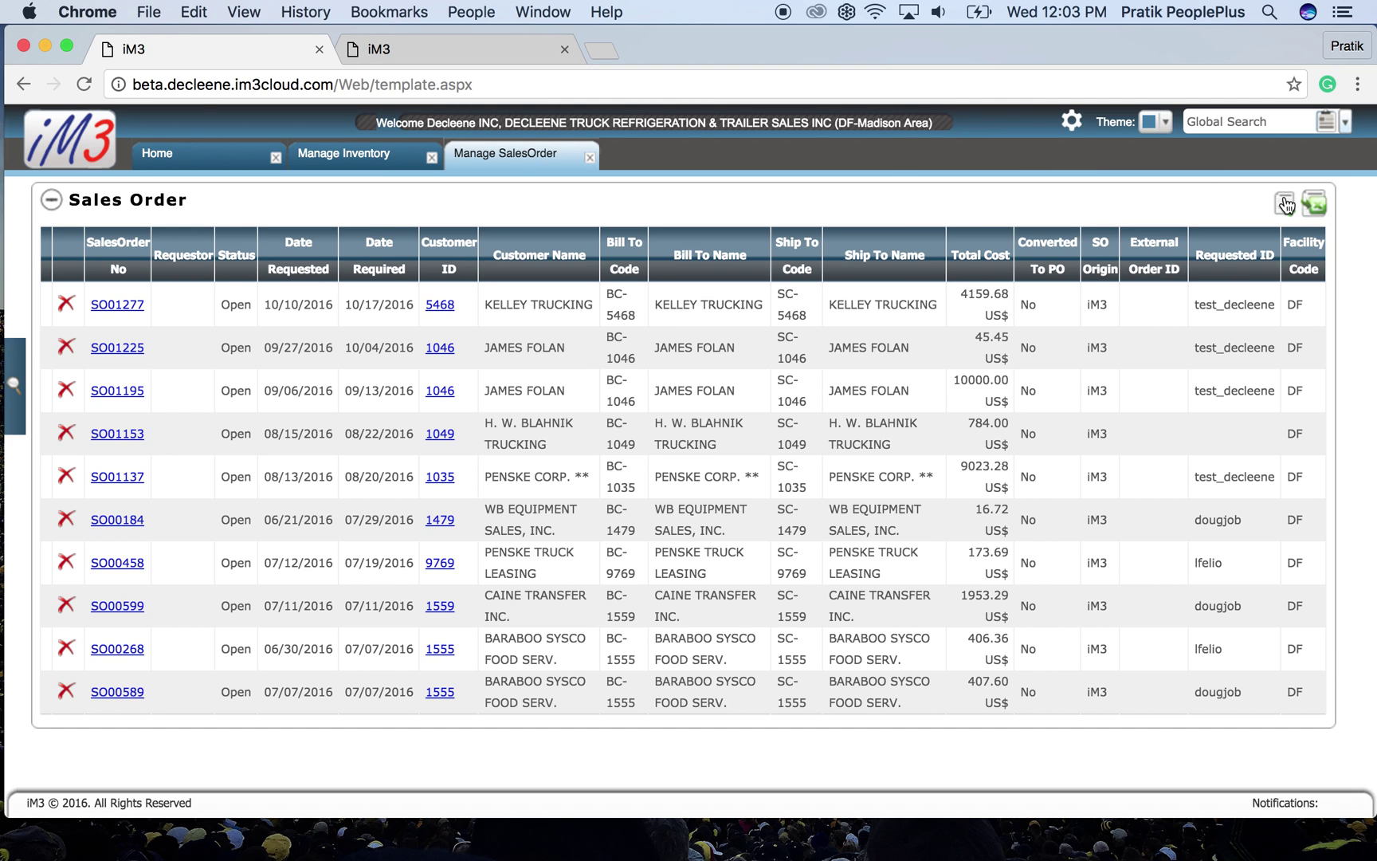
left_click(1286, 204)
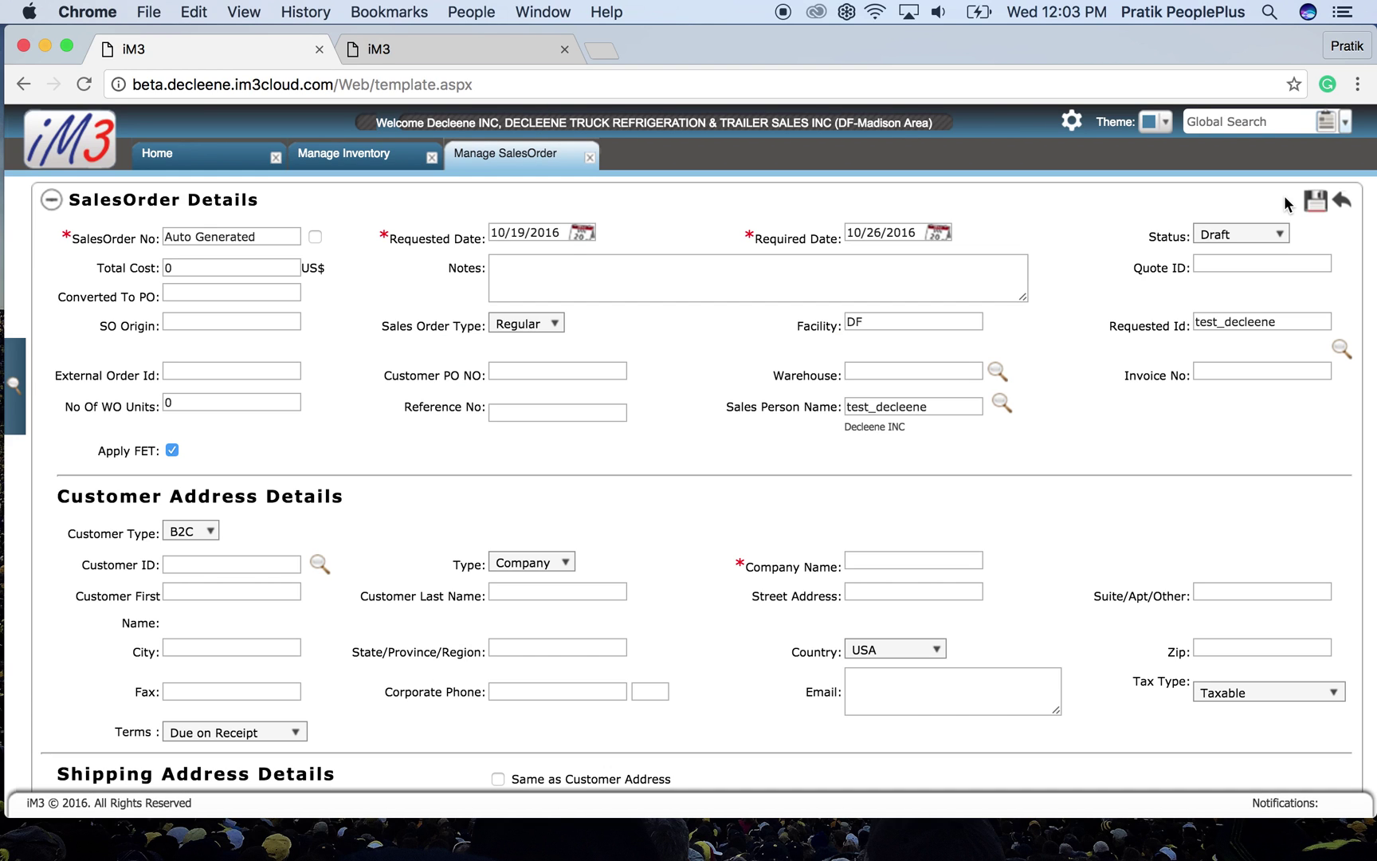
left_click(552, 320)
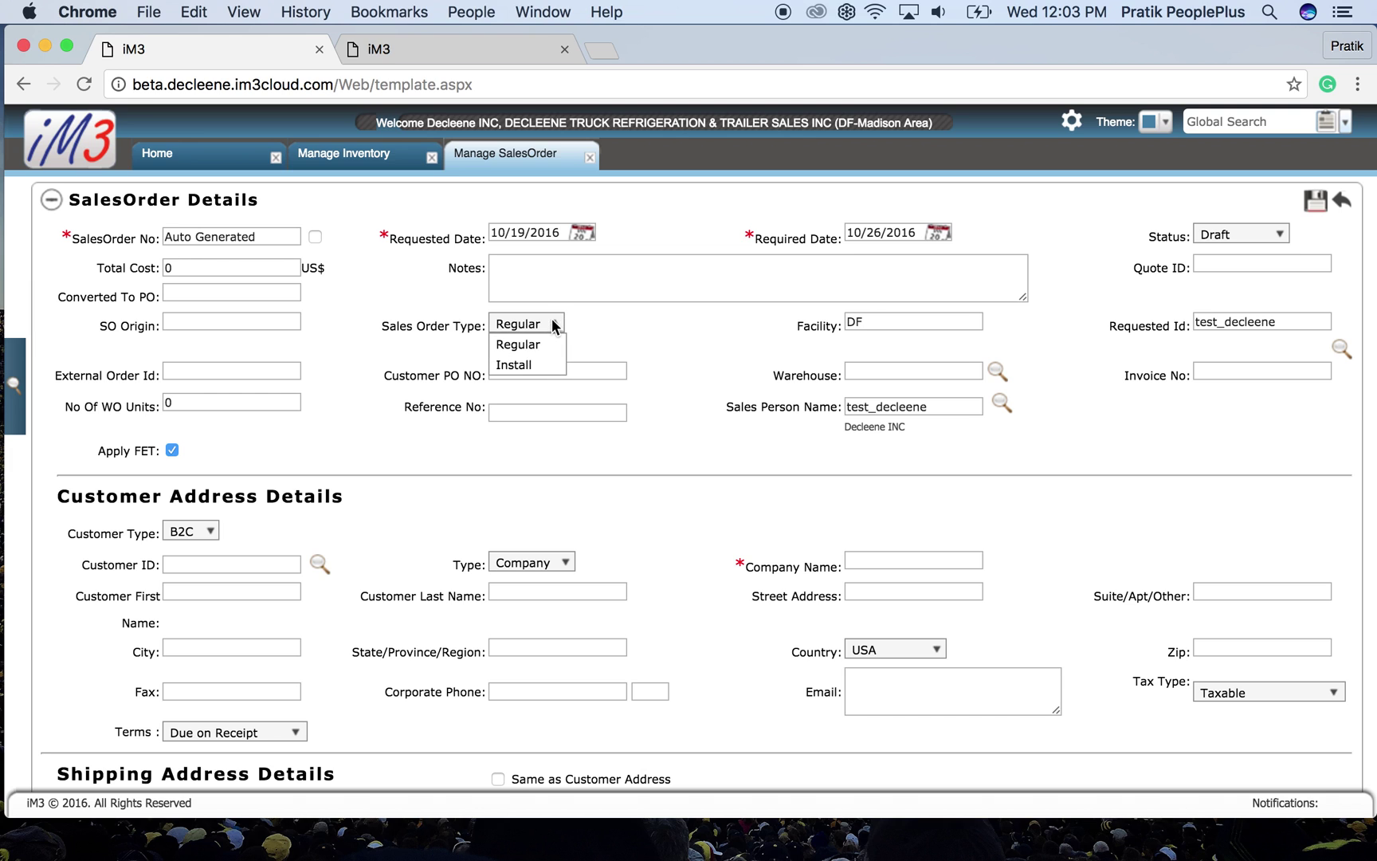
left_click(544, 364)
scroll(501, 409, "down", 3)
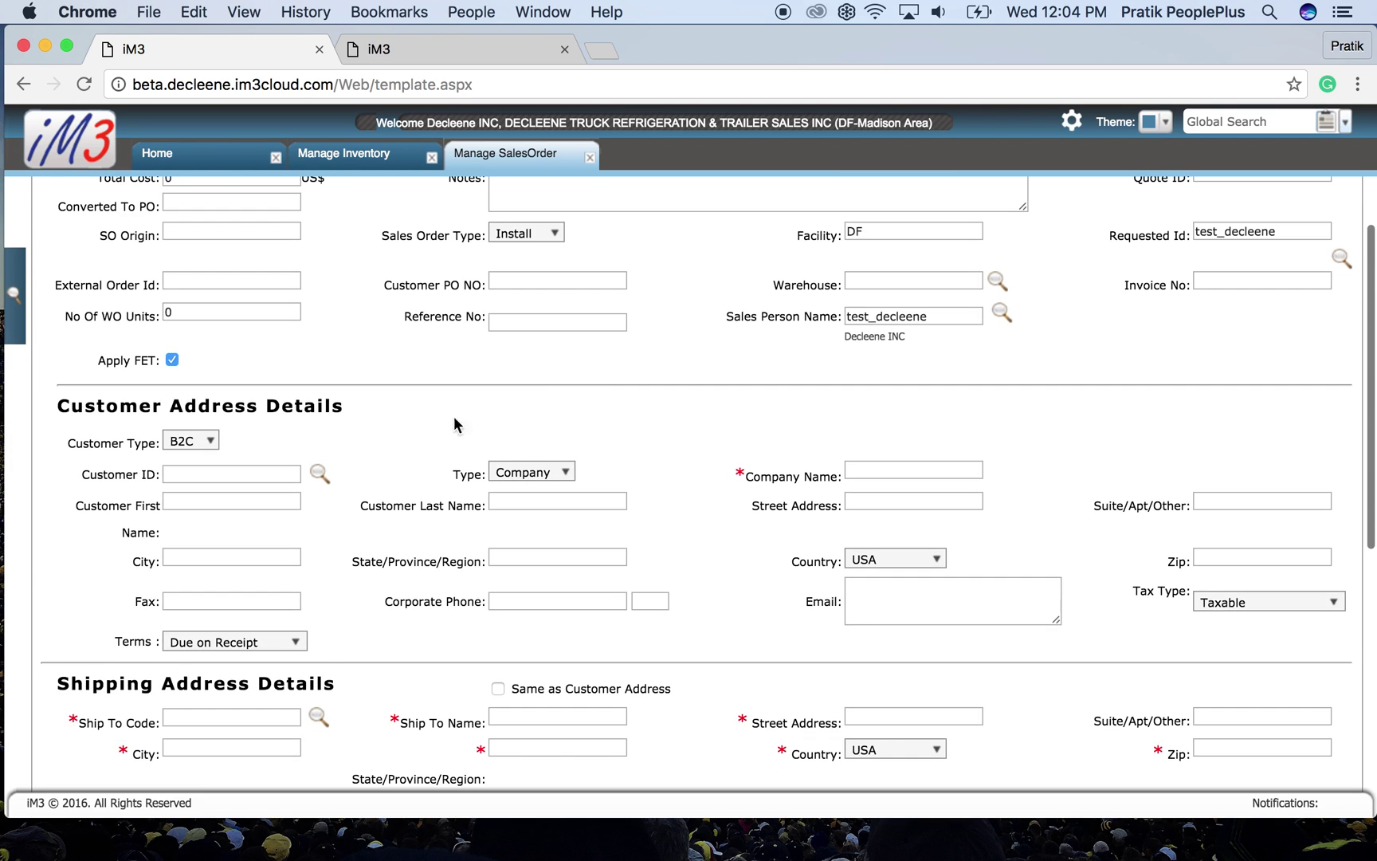
- Look up the customer by customer ID and select the matching Fort Worth customer
left_click(318, 473)
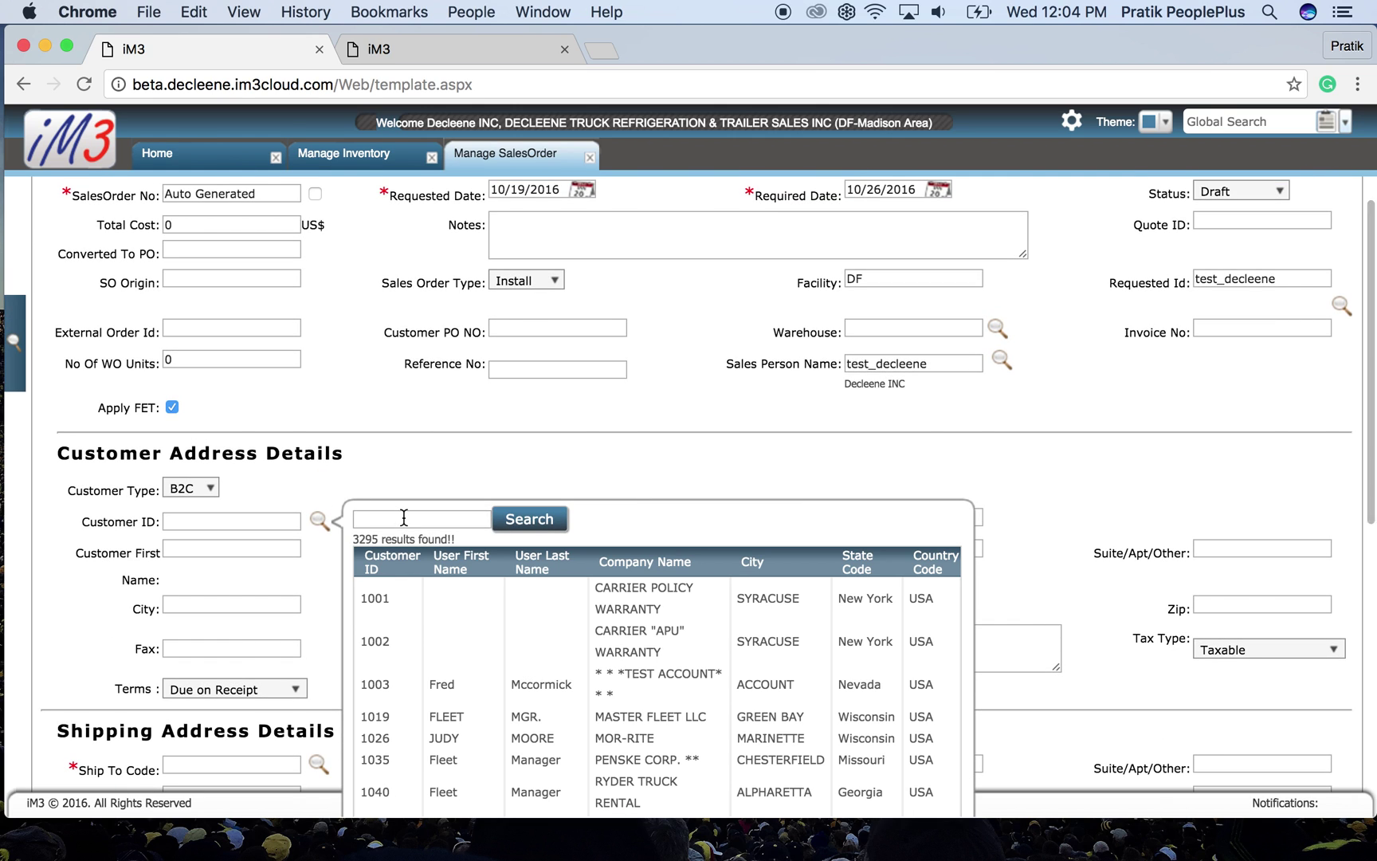
type("1")
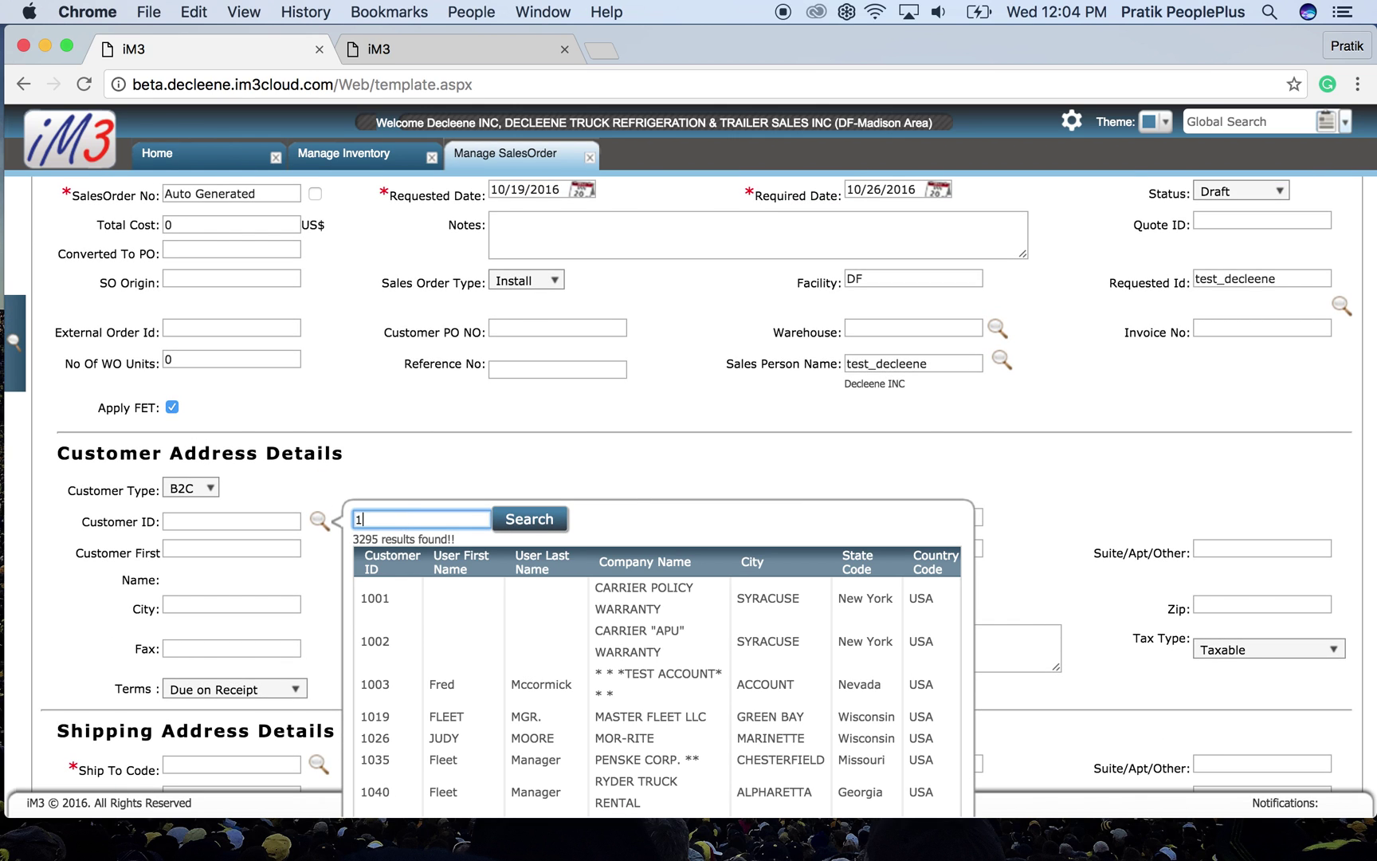
type("4685")
left_click(518, 519)
left_click(487, 598)
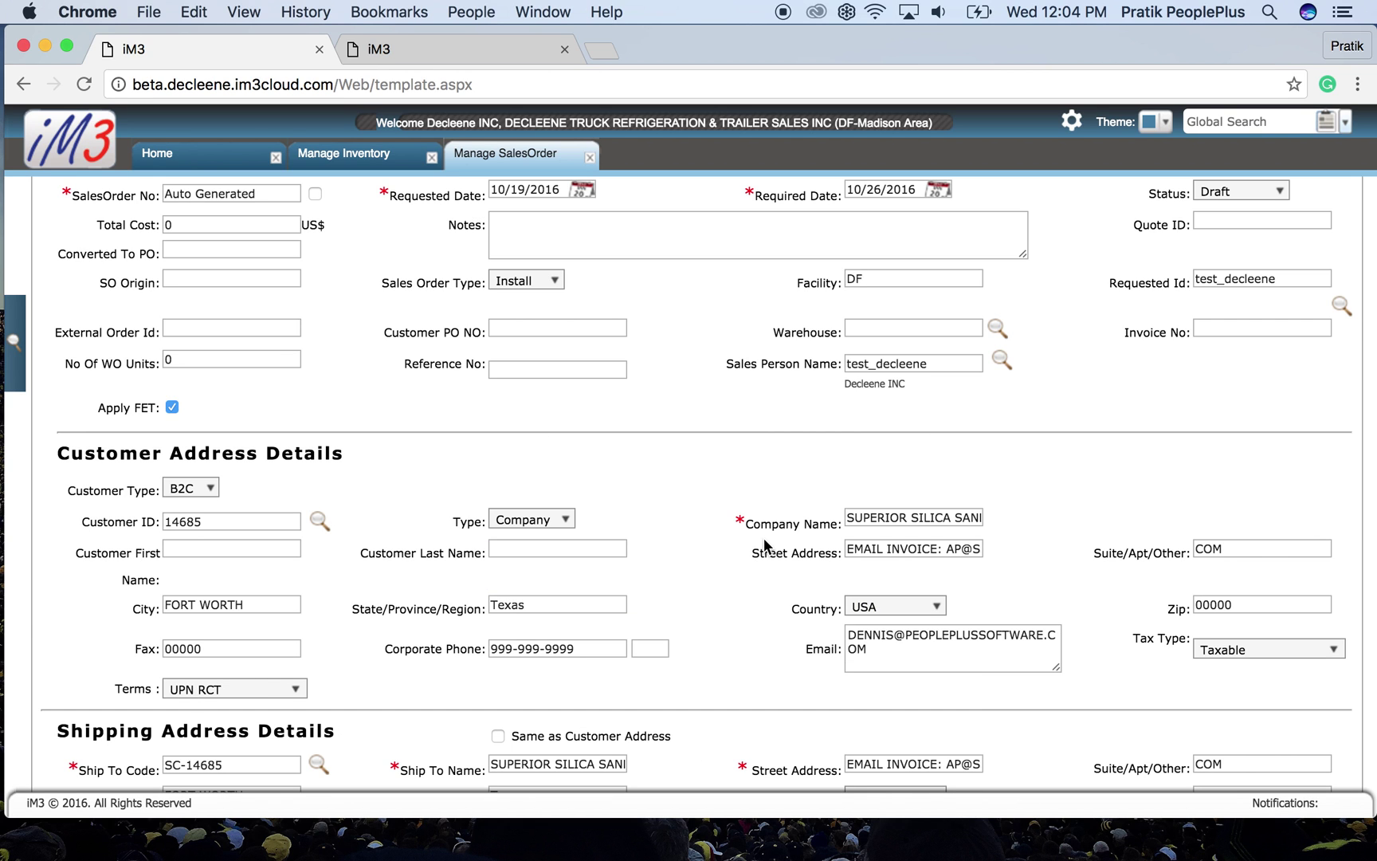
scroll(764, 544, "down", 5)
- Enter 48108 as both the shipping zip and the billing zip
left_click(1238, 487)
type("48108")
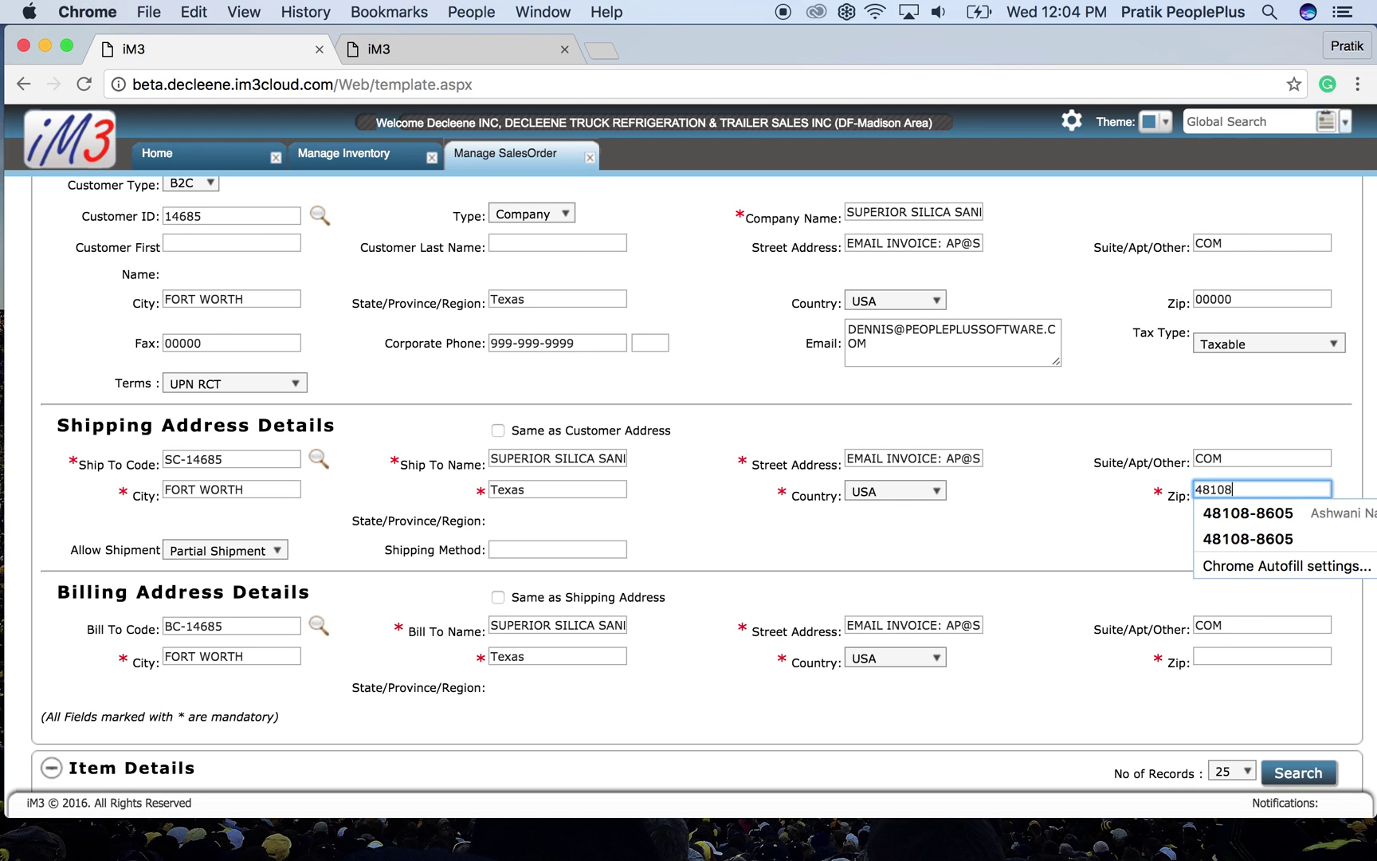
left_click(1115, 617)
left_click(1212, 656)
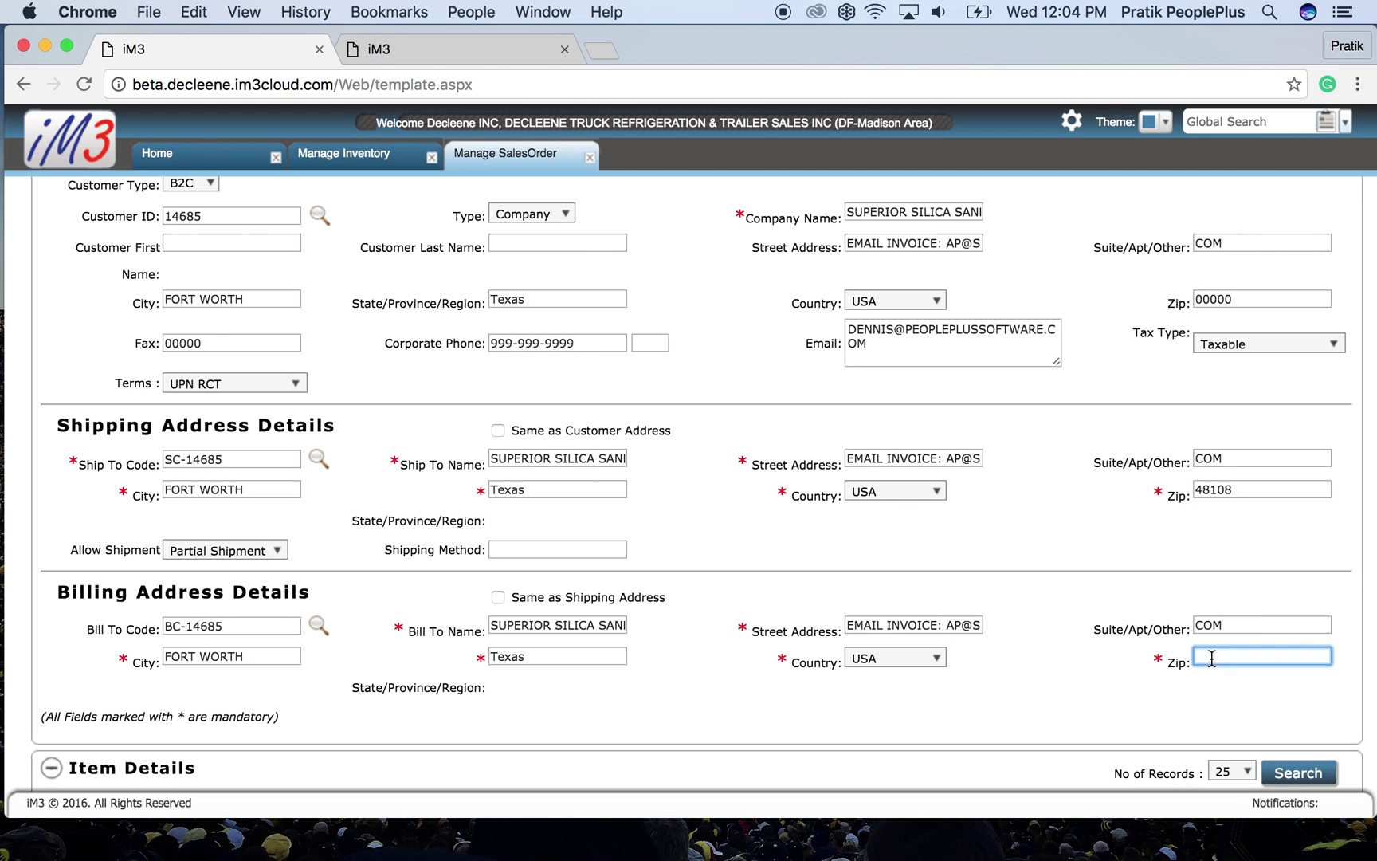
type("48108")
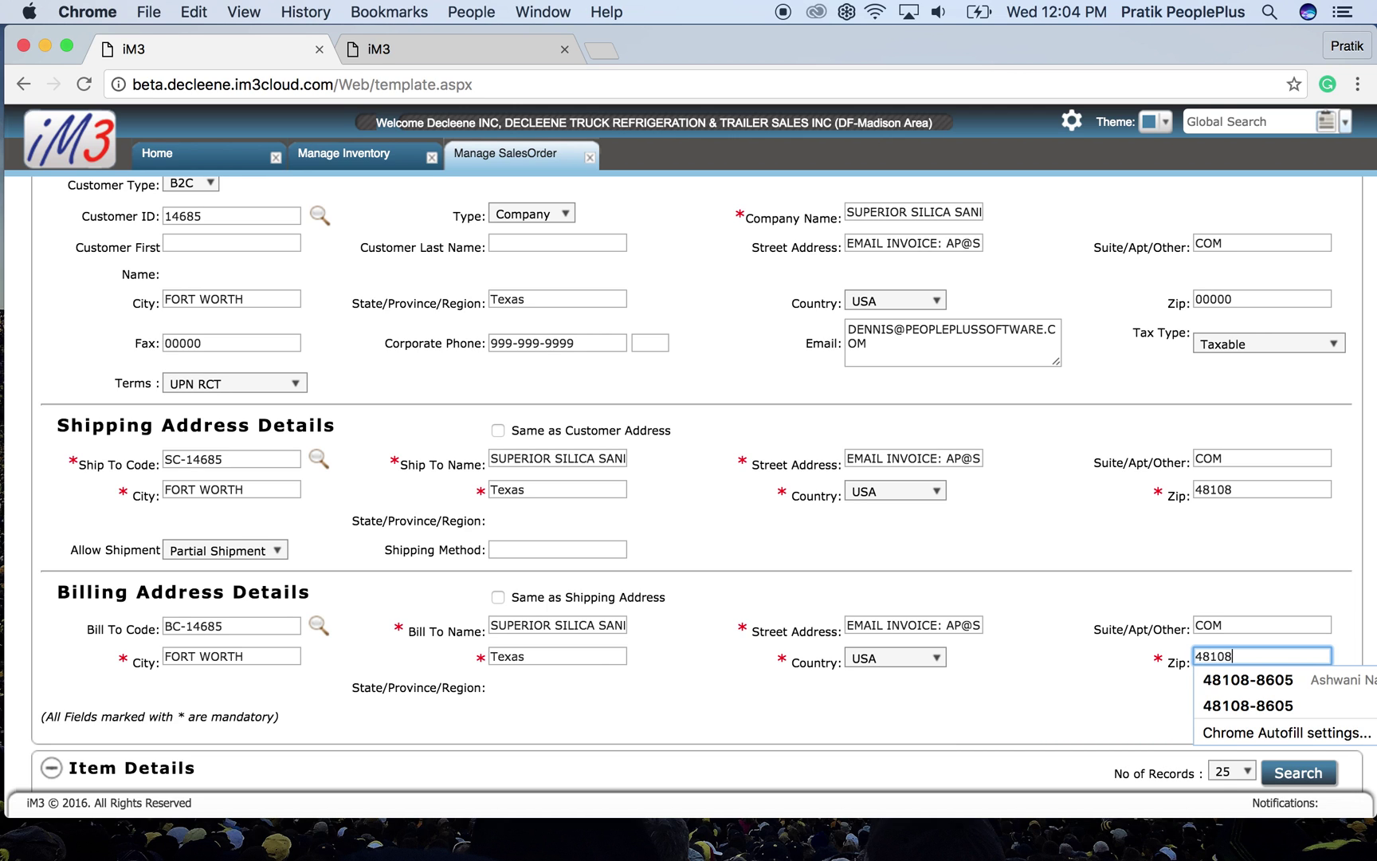
left_click(1094, 629)
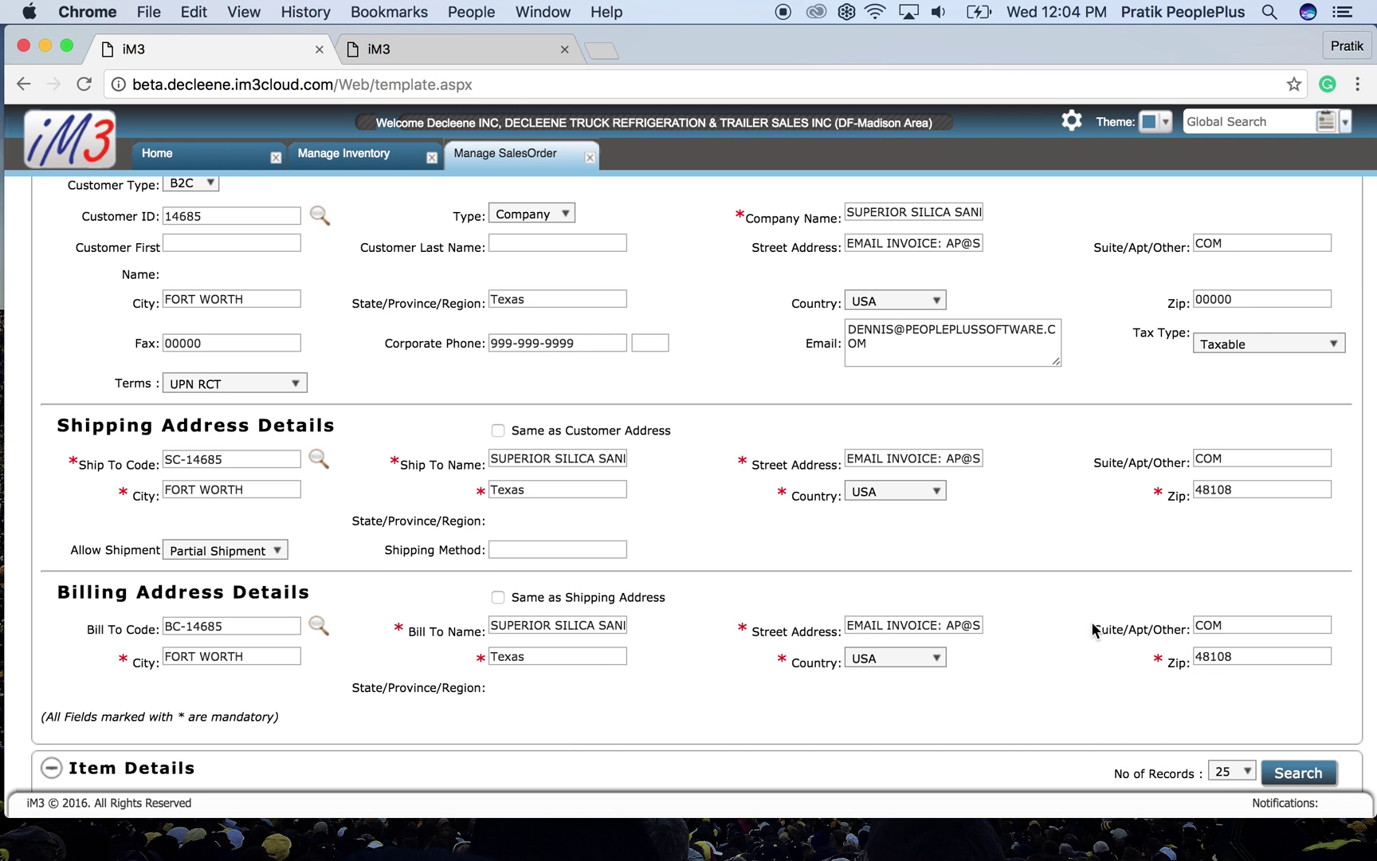
scroll(1094, 629, "up", 5)
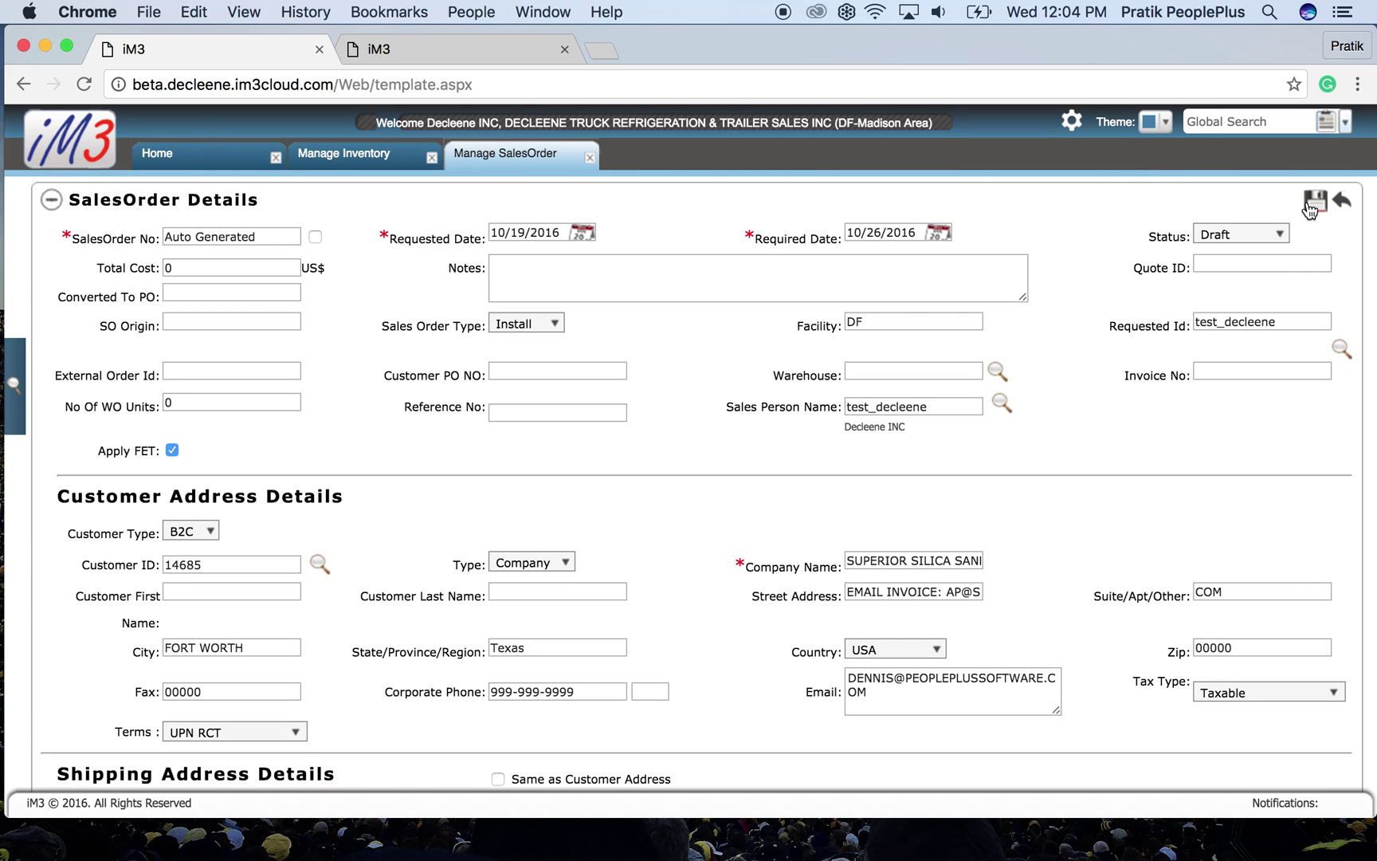
- Save the Install sales order and open the Add Edit Item form in Item Details
left_click(517, 323)
left_click(514, 368)
left_click(1317, 203)
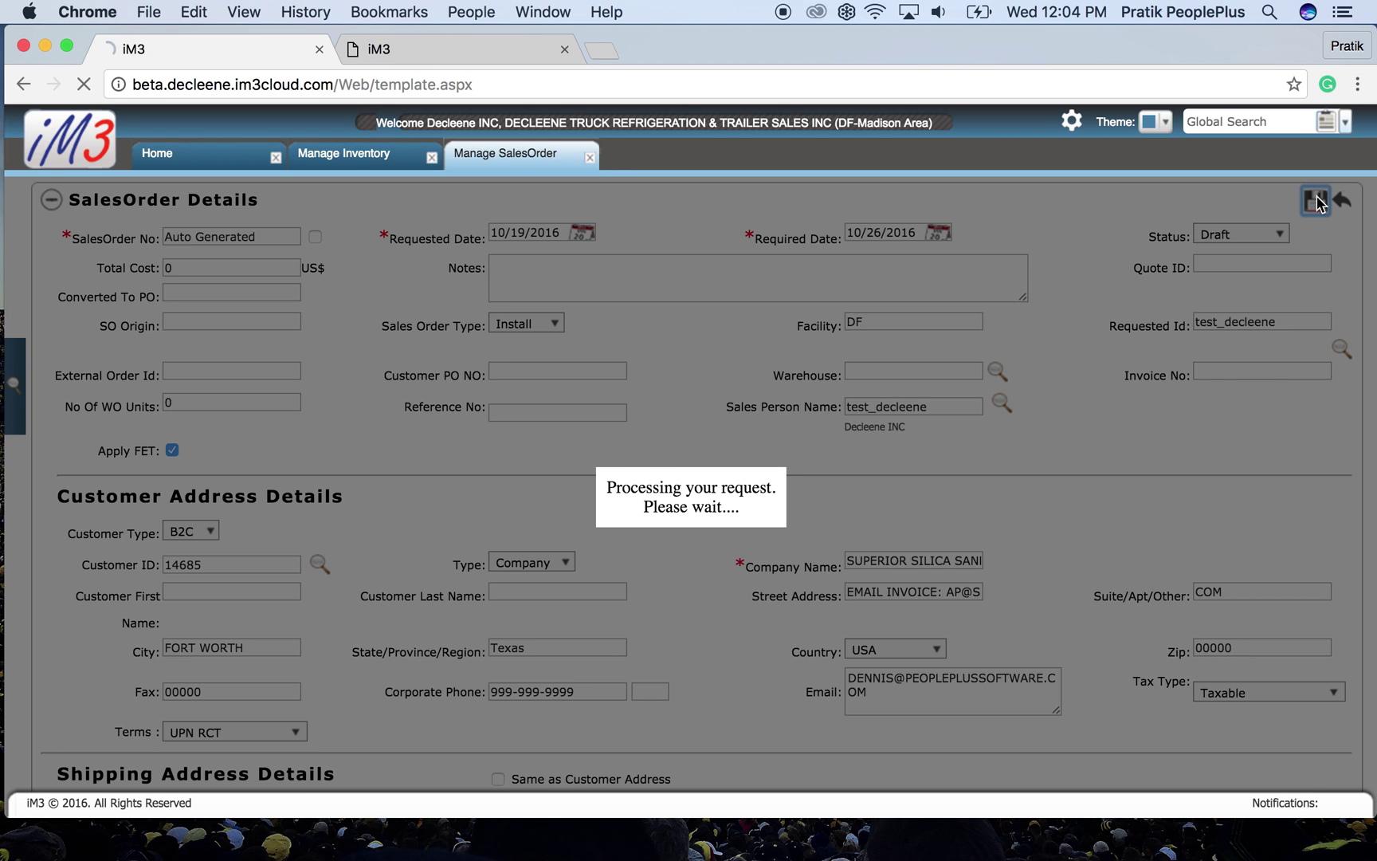
scroll(1048, 623, "down", 5)
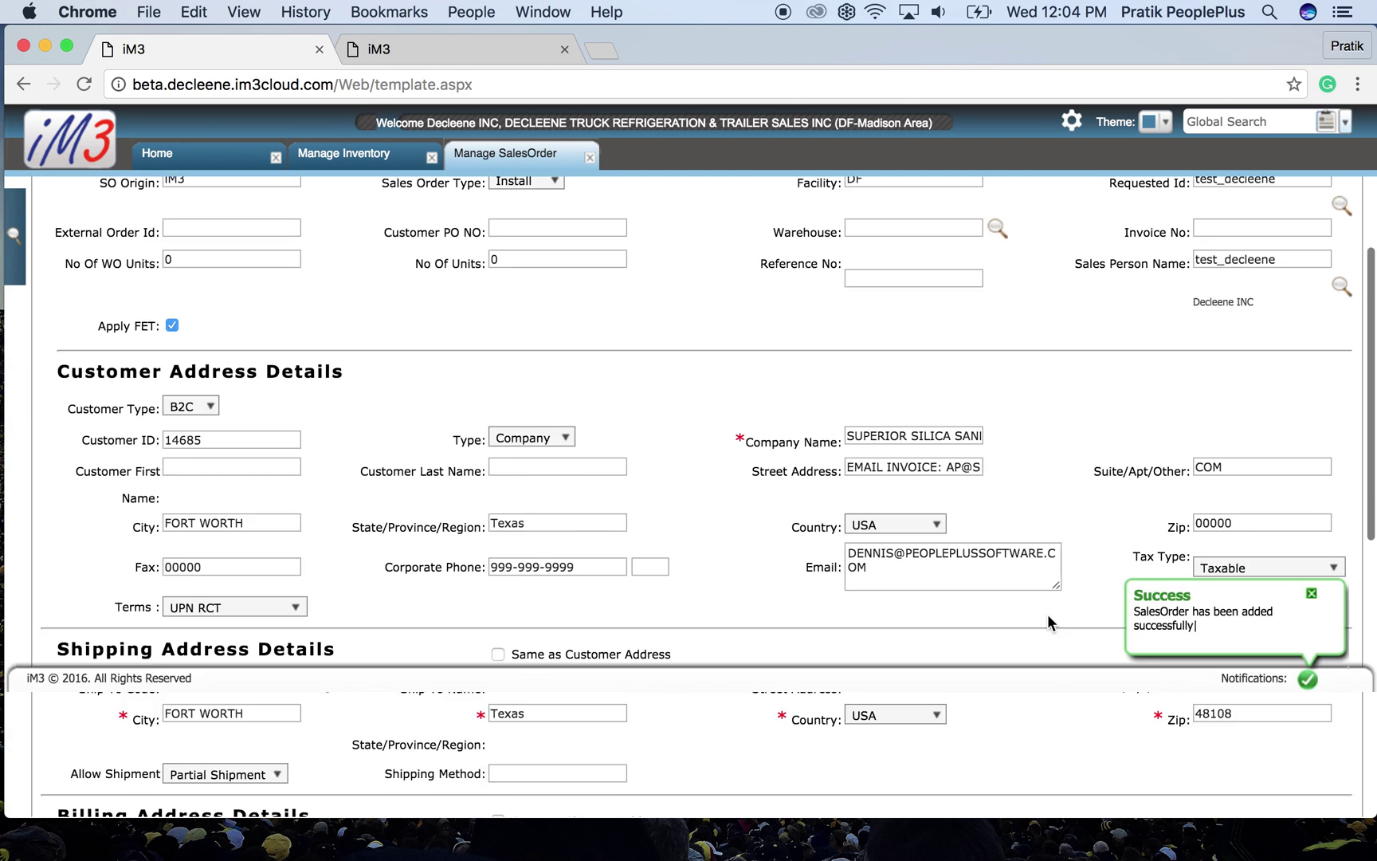
scroll(1049, 622, "down", 5)
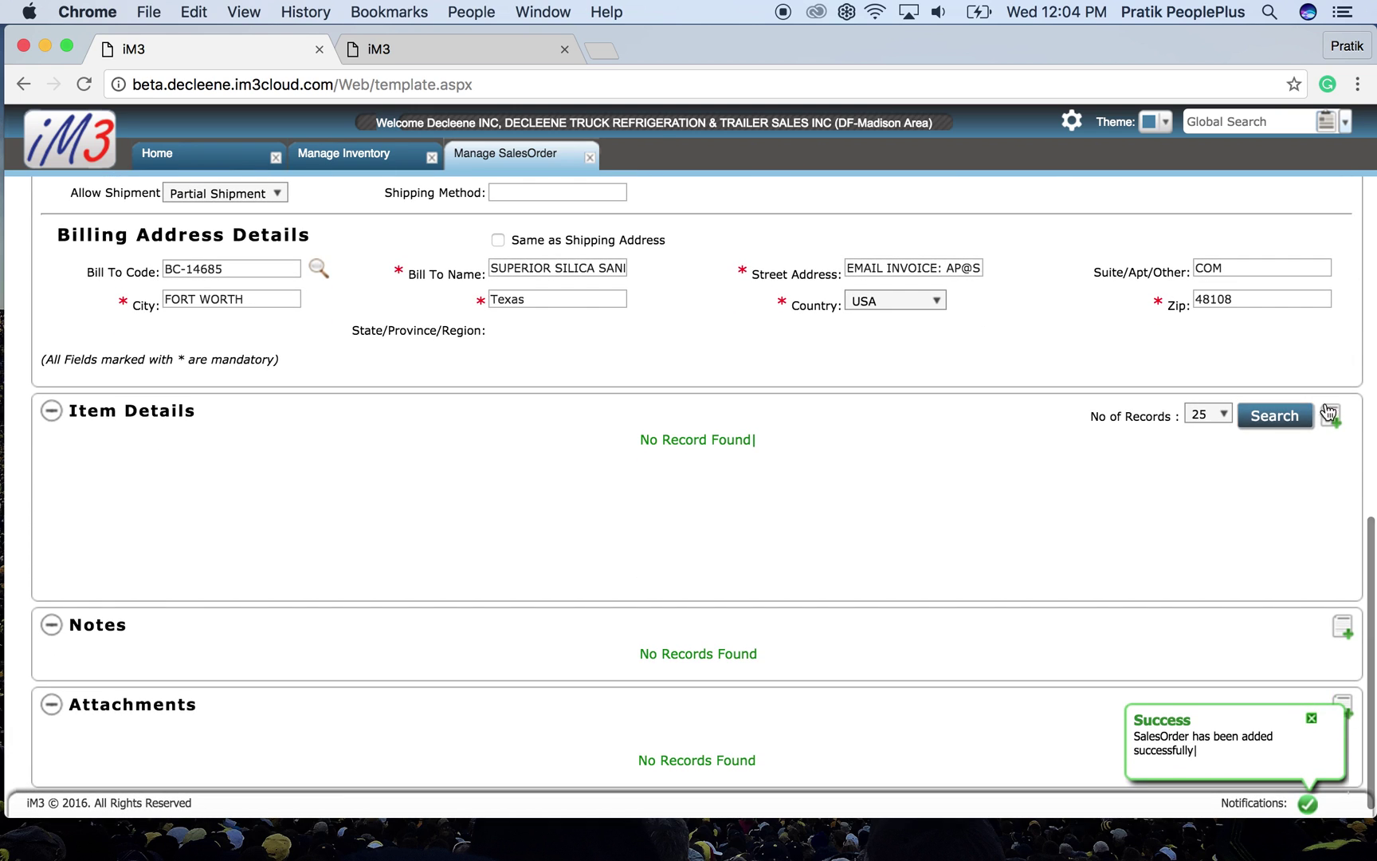
left_click(1331, 416)
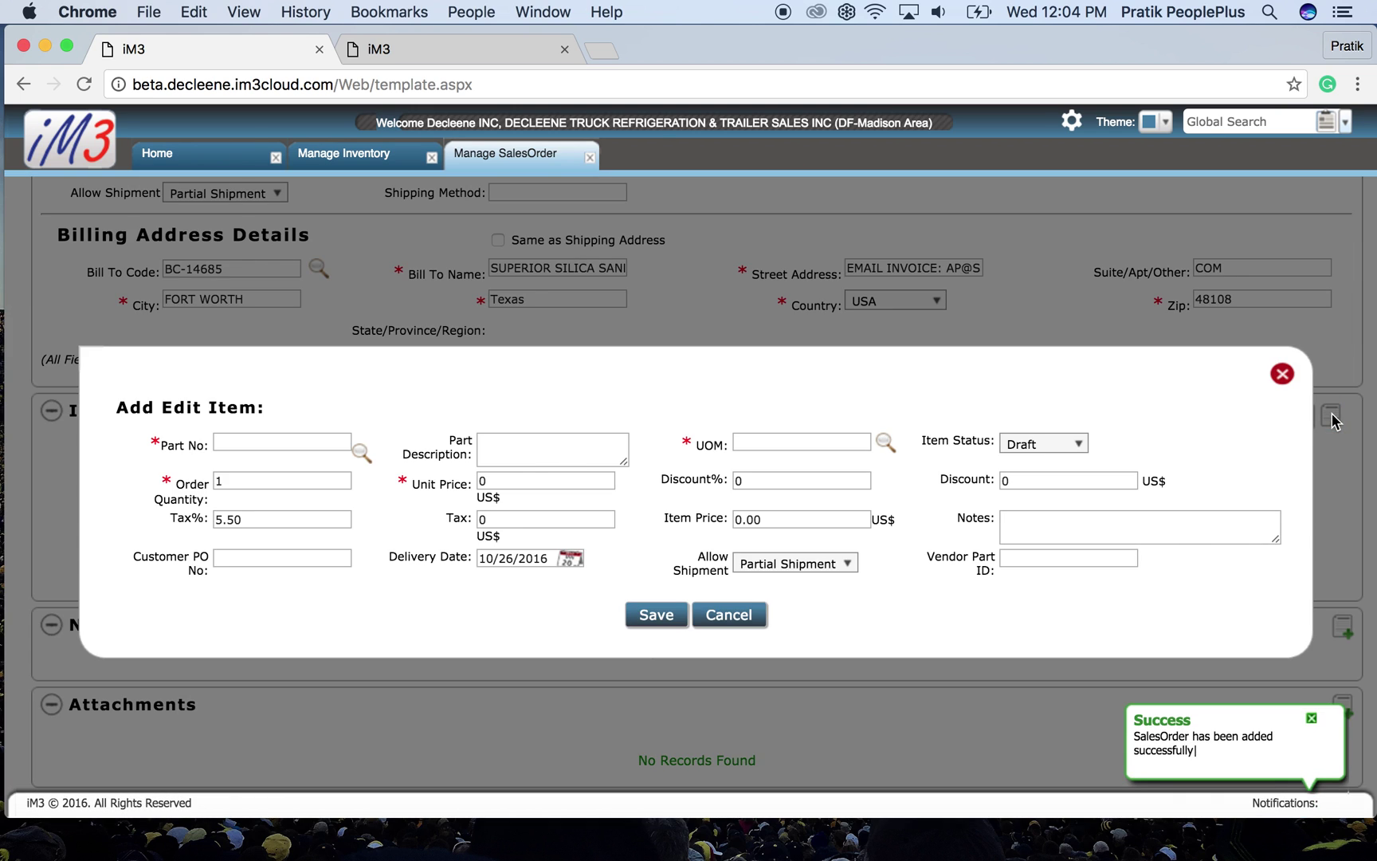
- Add the GROENEVELD greasing system part as a line item at 8333.33 US$
left_click(309, 440)
type("groe")
key("BackSpace")
key("BackSpace")
key("BackSpace")
key("BackSpace")
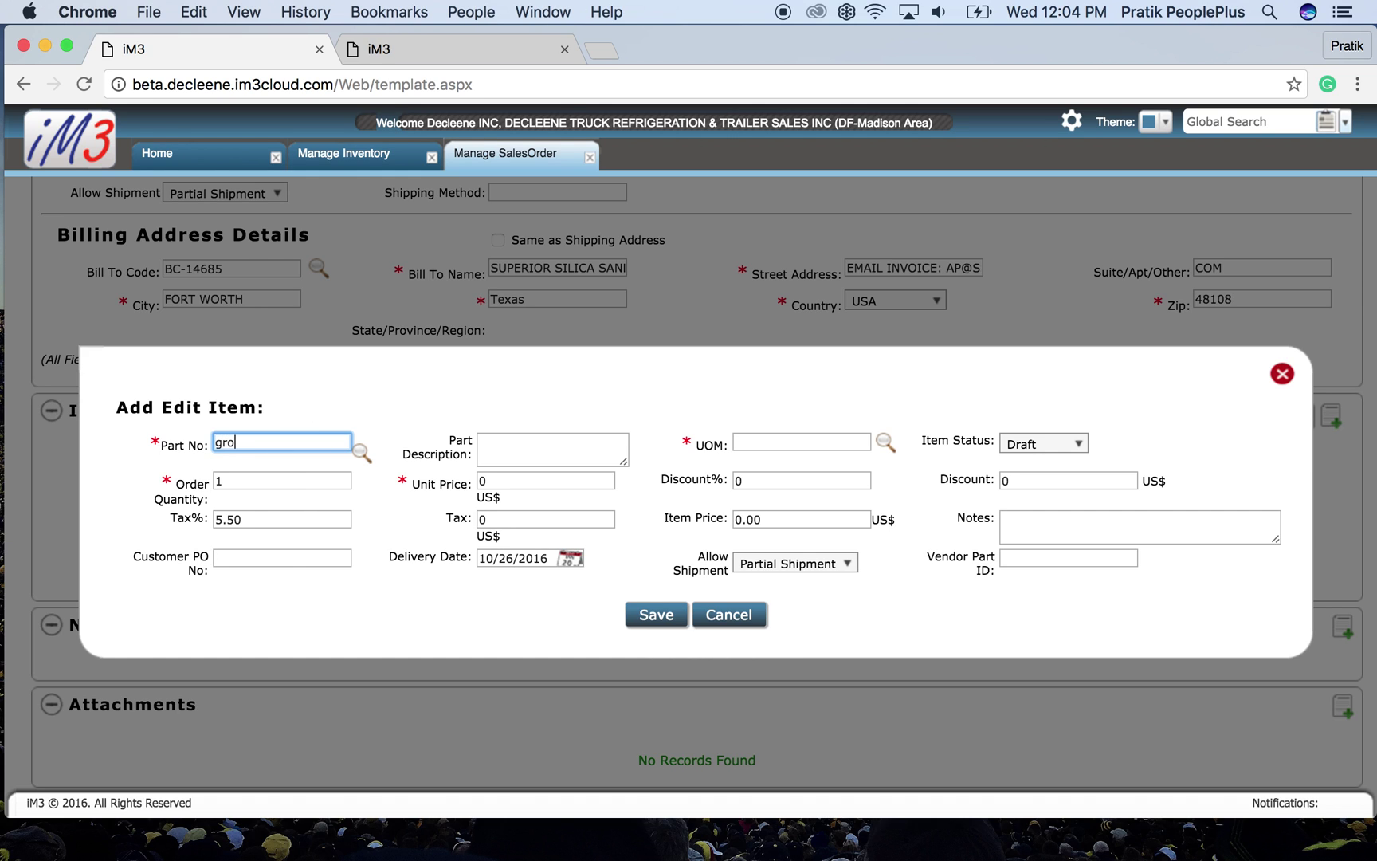
left_click(360, 453)
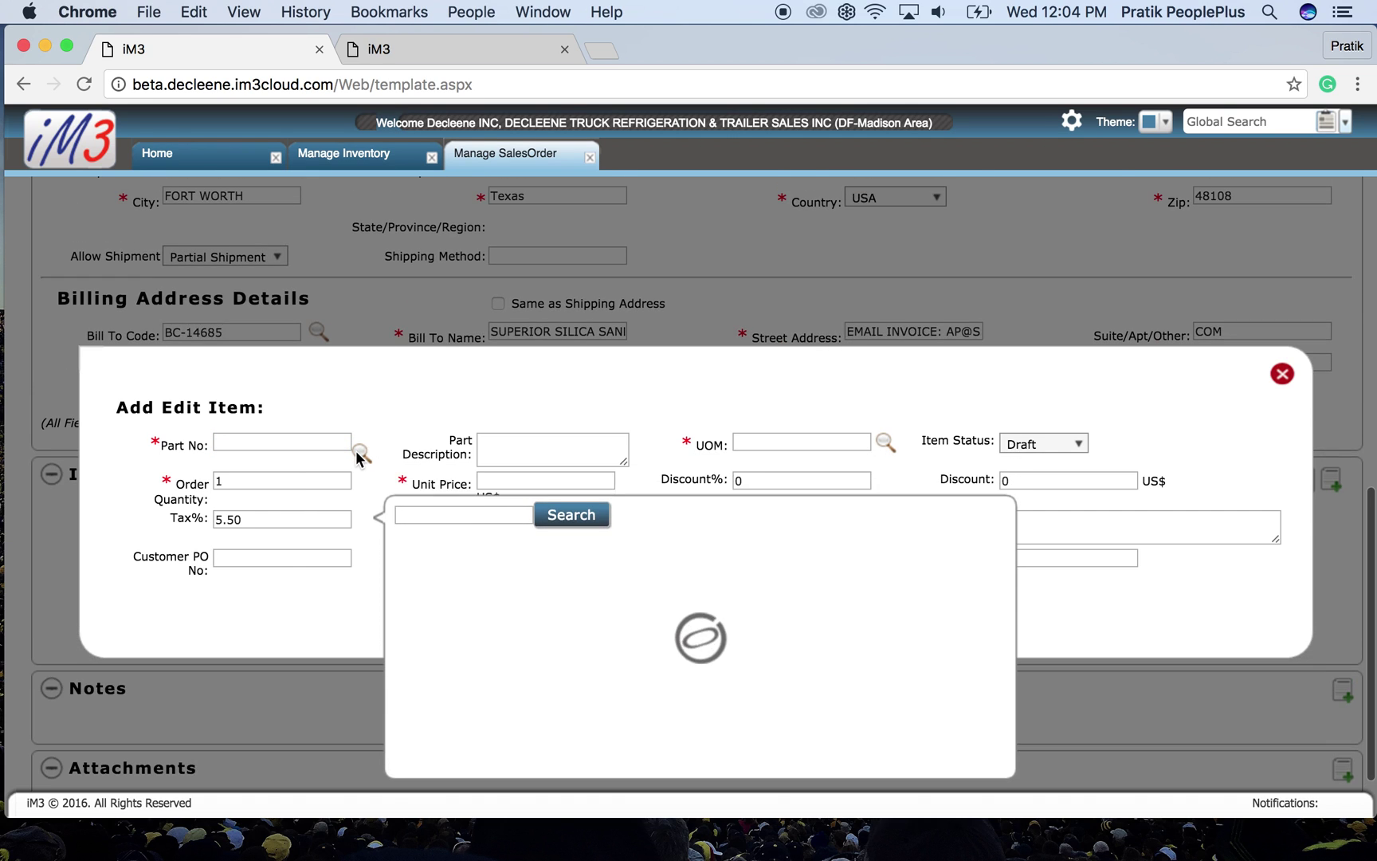
type("groe")
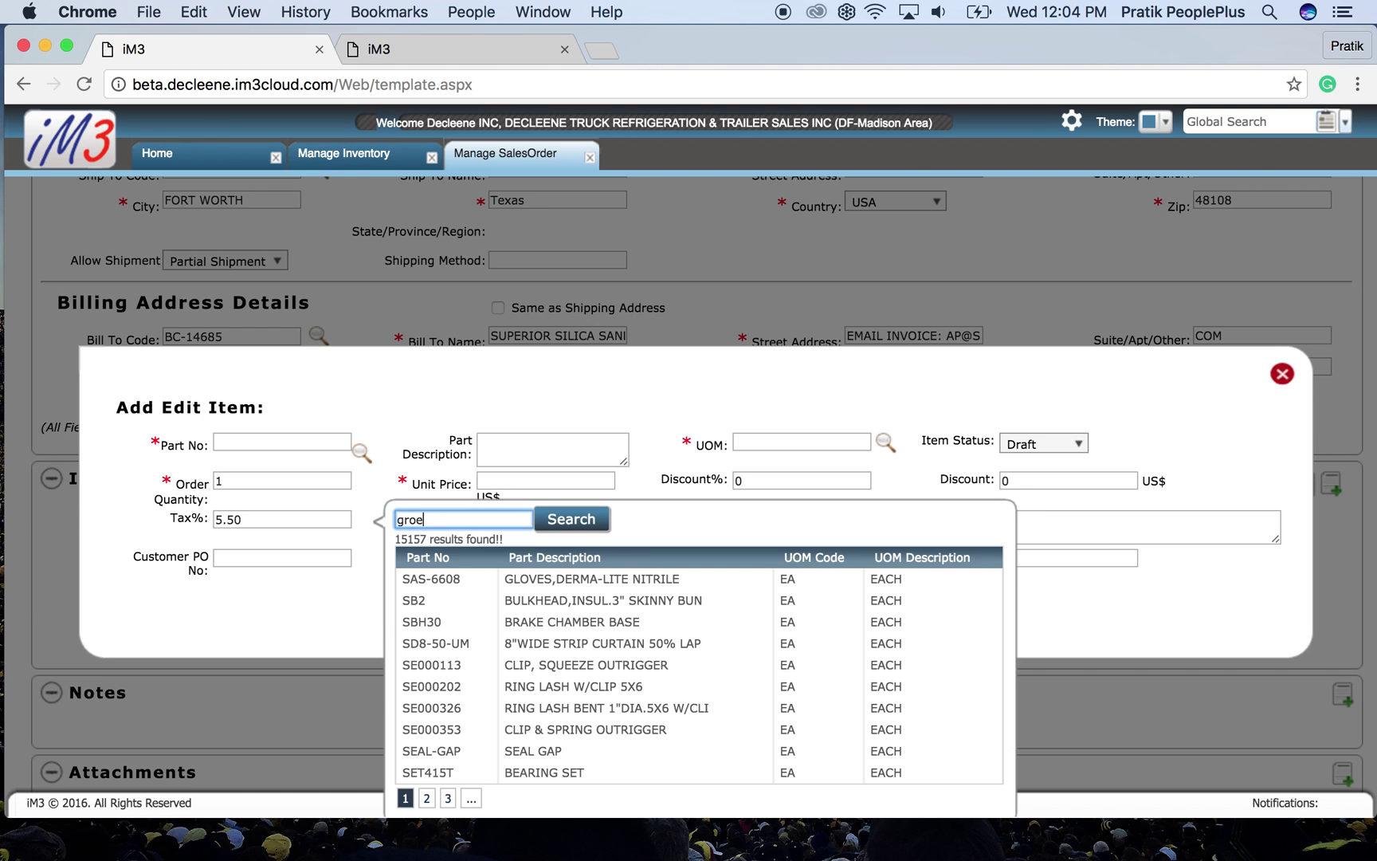
left_click(571, 518)
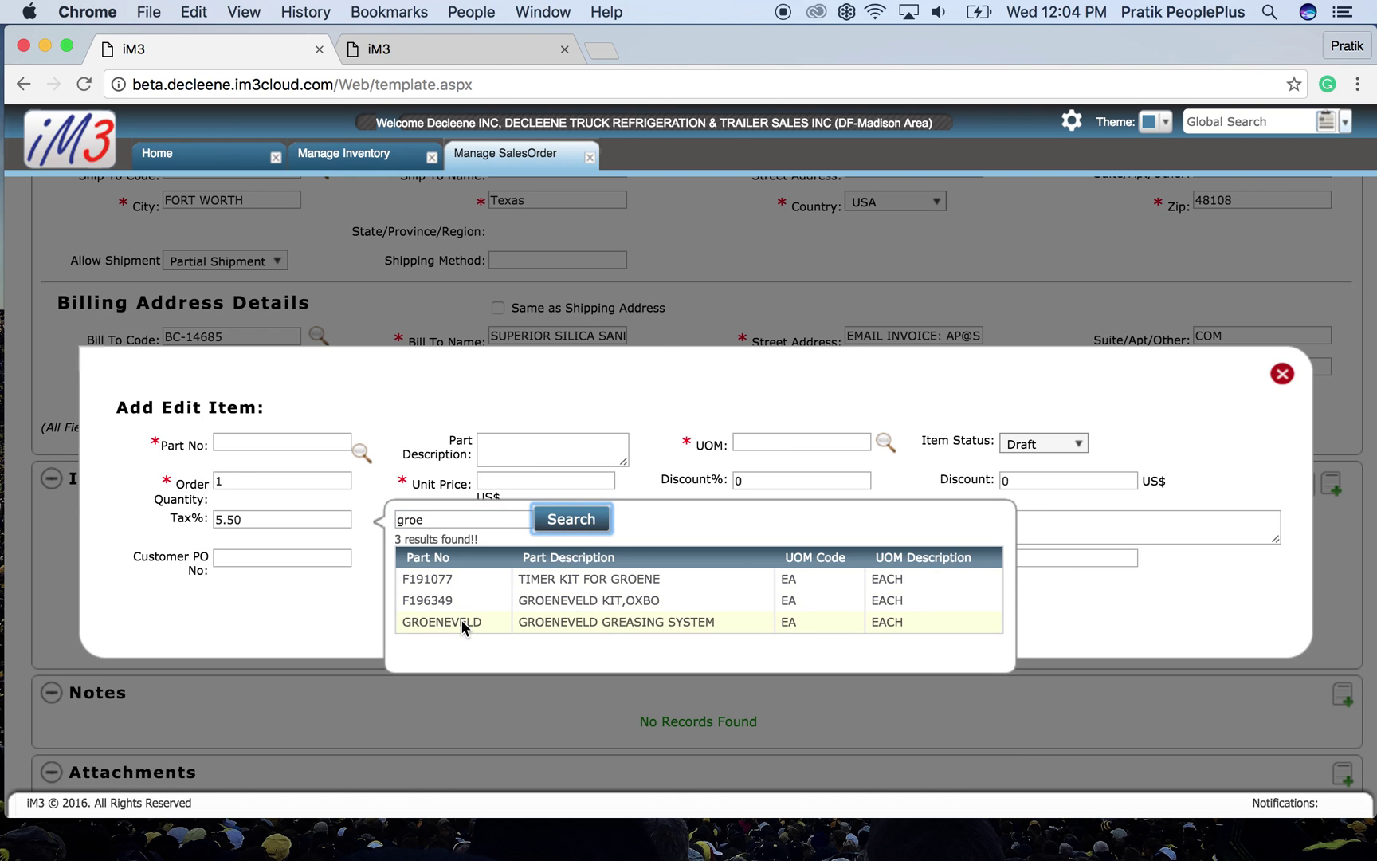
left_click(460, 620)
left_click_drag(530, 481, 458, 484)
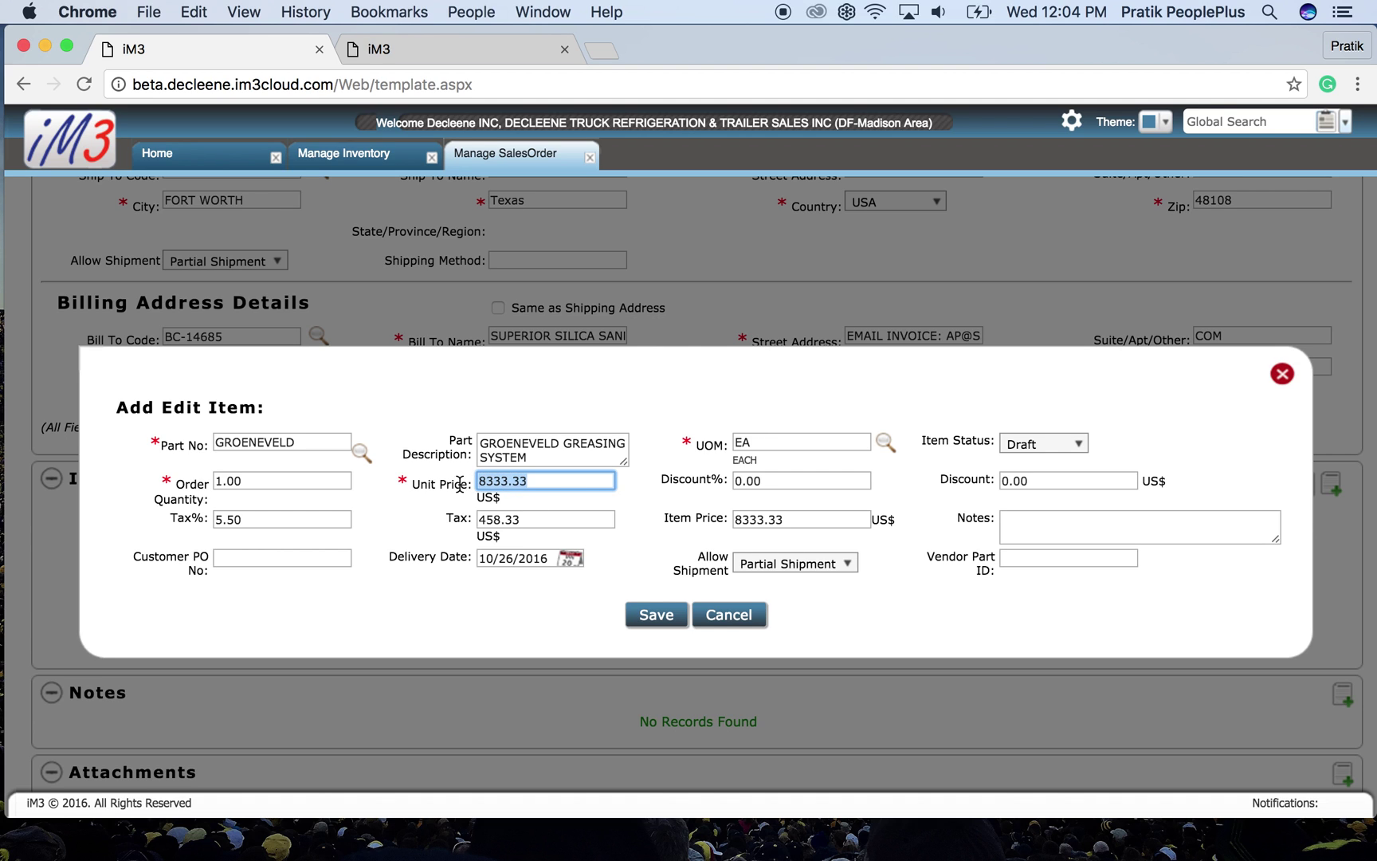
left_click(645, 614)
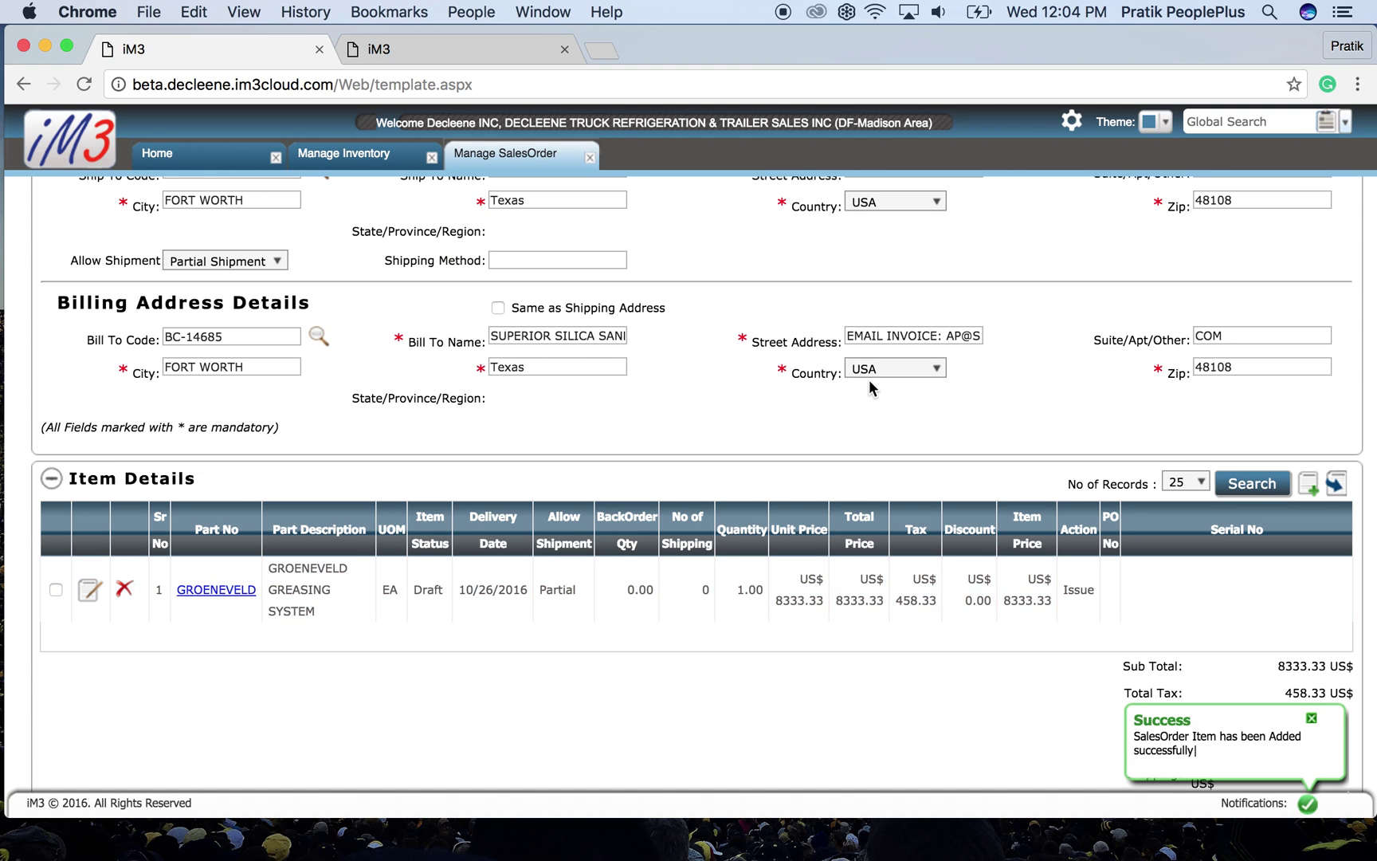
scroll(868, 380, "up", 10)
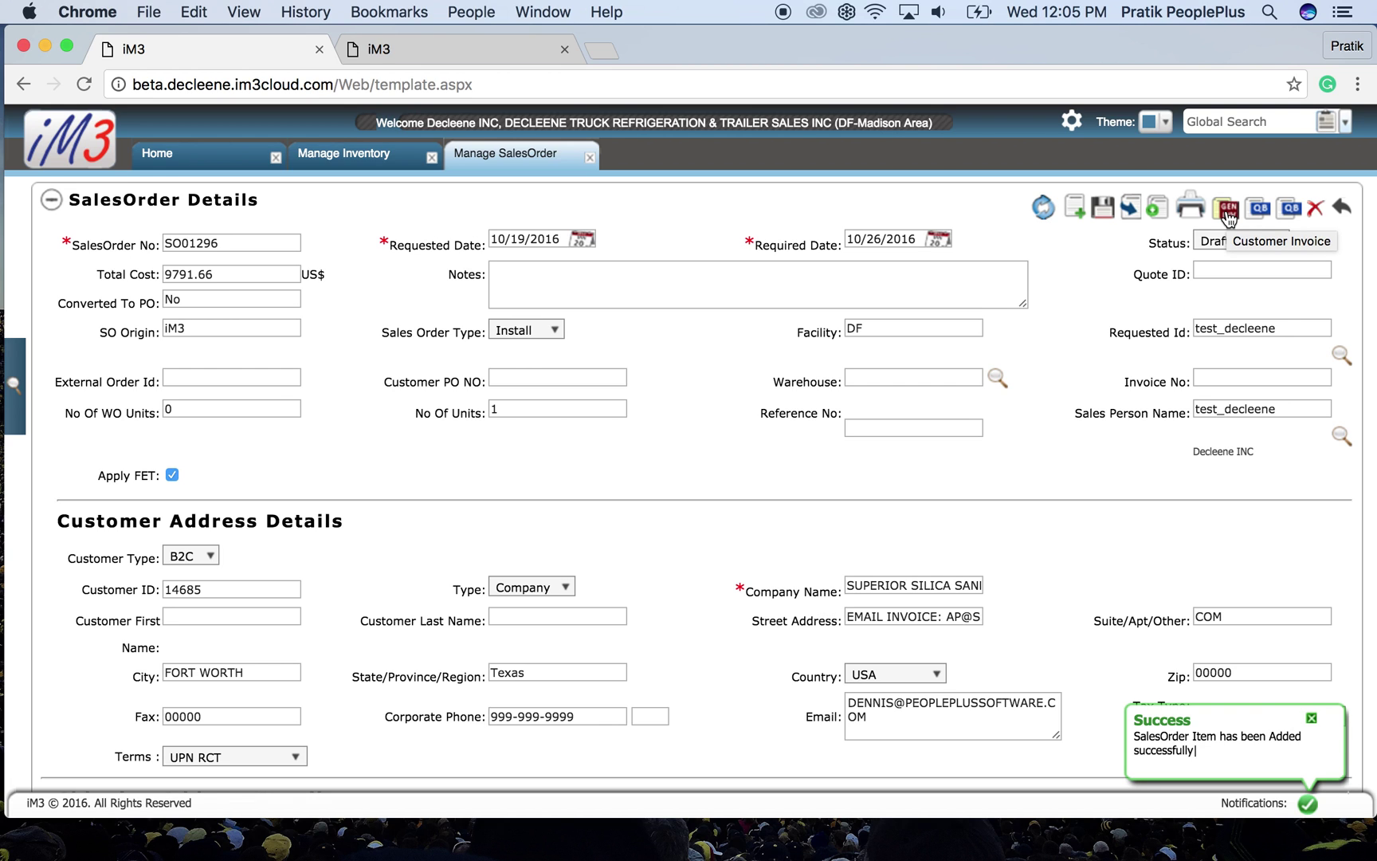
- Generate customer invoice INVO01916 (total 9791.66 US$), review its lines and totals, then close it
left_click(1227, 211)
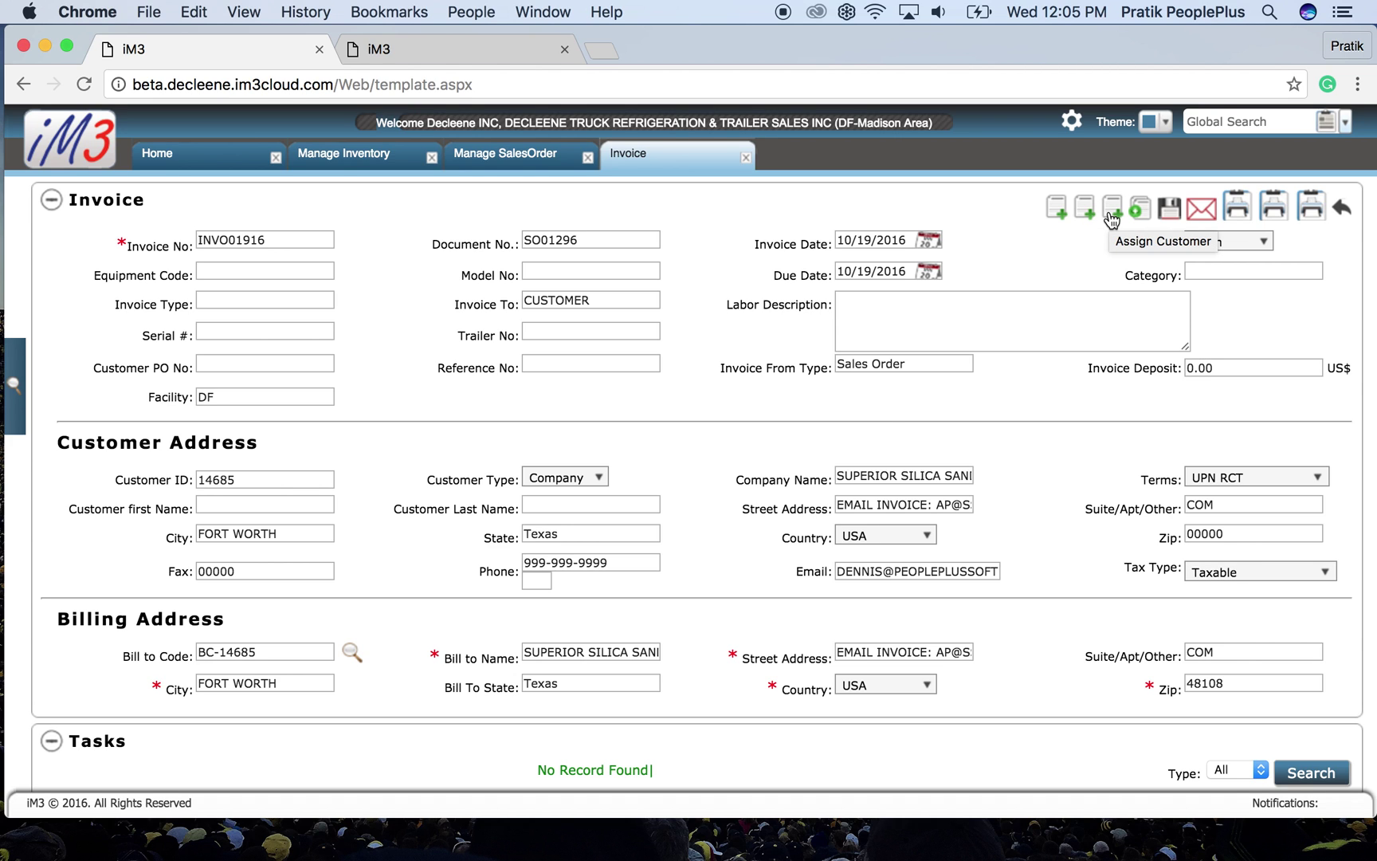
scroll(883, 419, "down", 10)
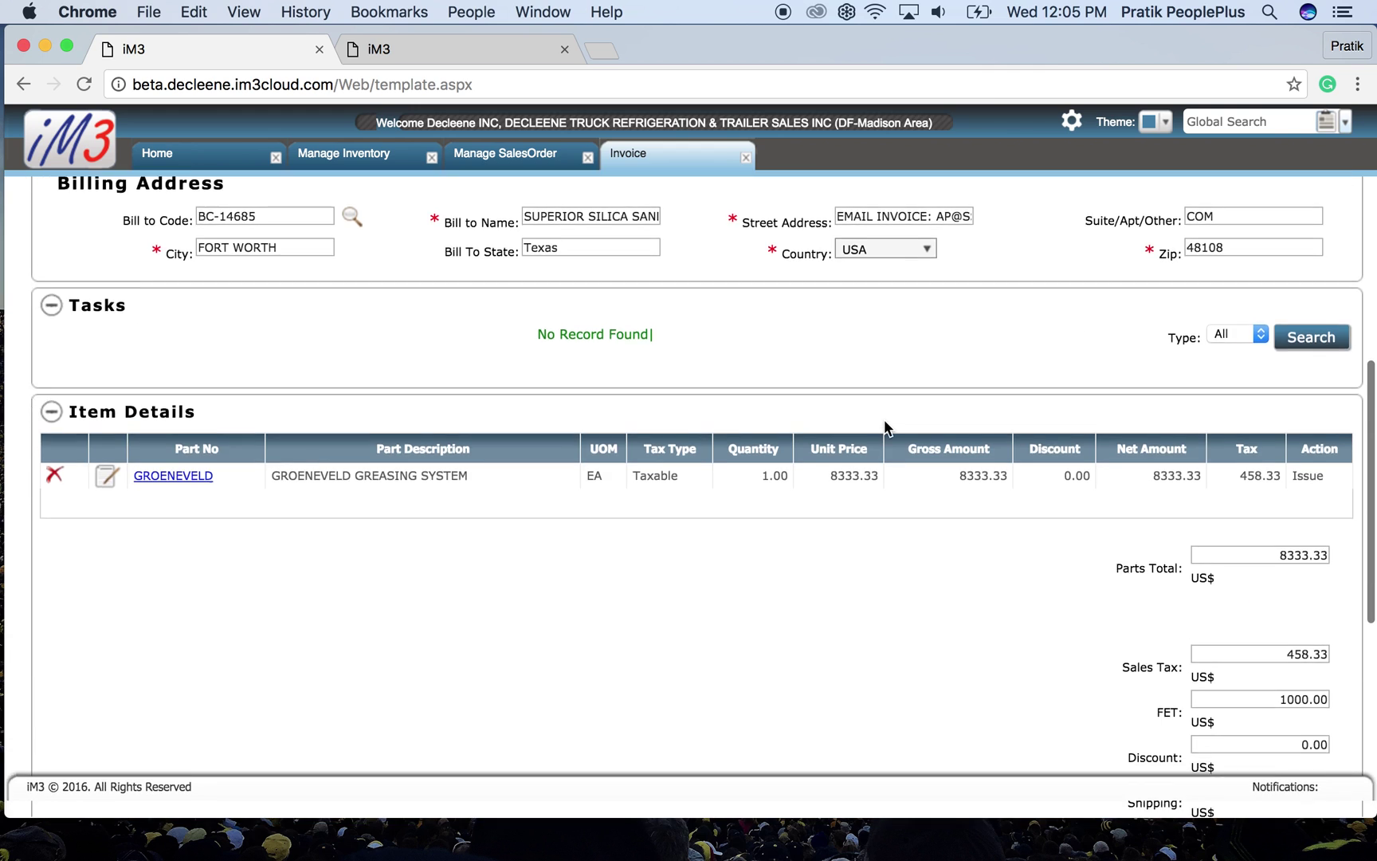
scroll(884, 428, "down", 6)
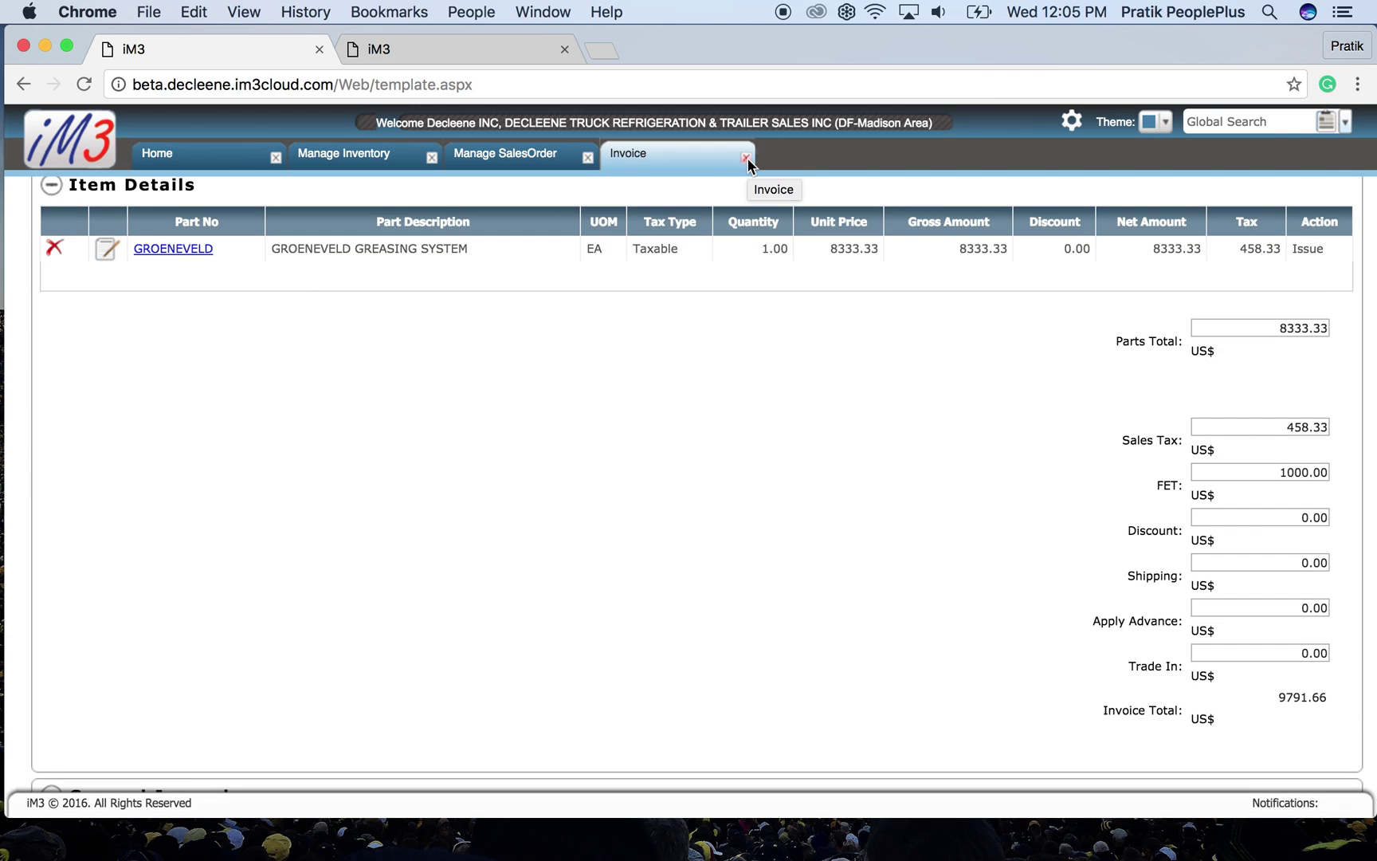
left_click(746, 158)
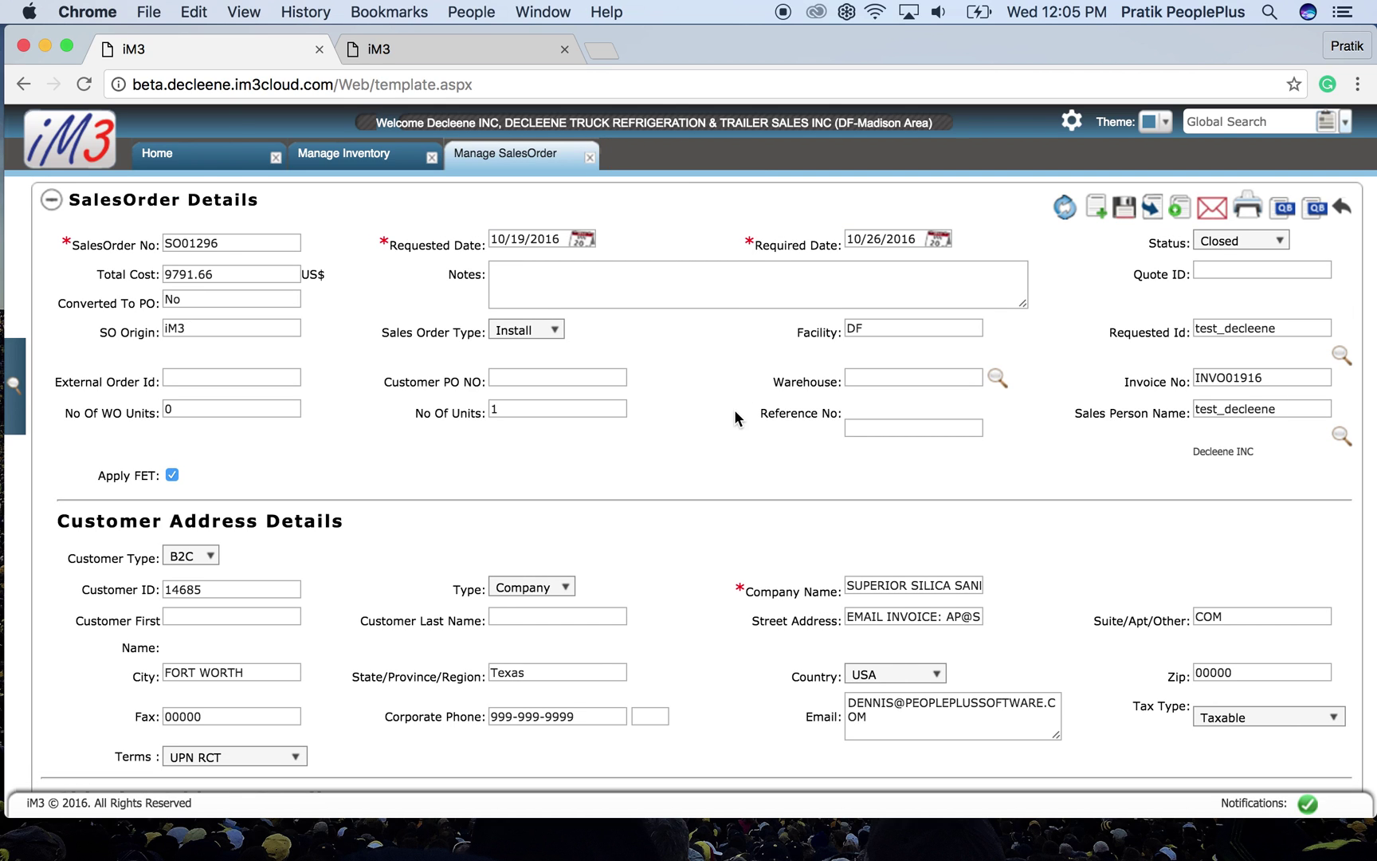
- Convert the sales order into a work order for 1 unit to install
left_click(1157, 212)
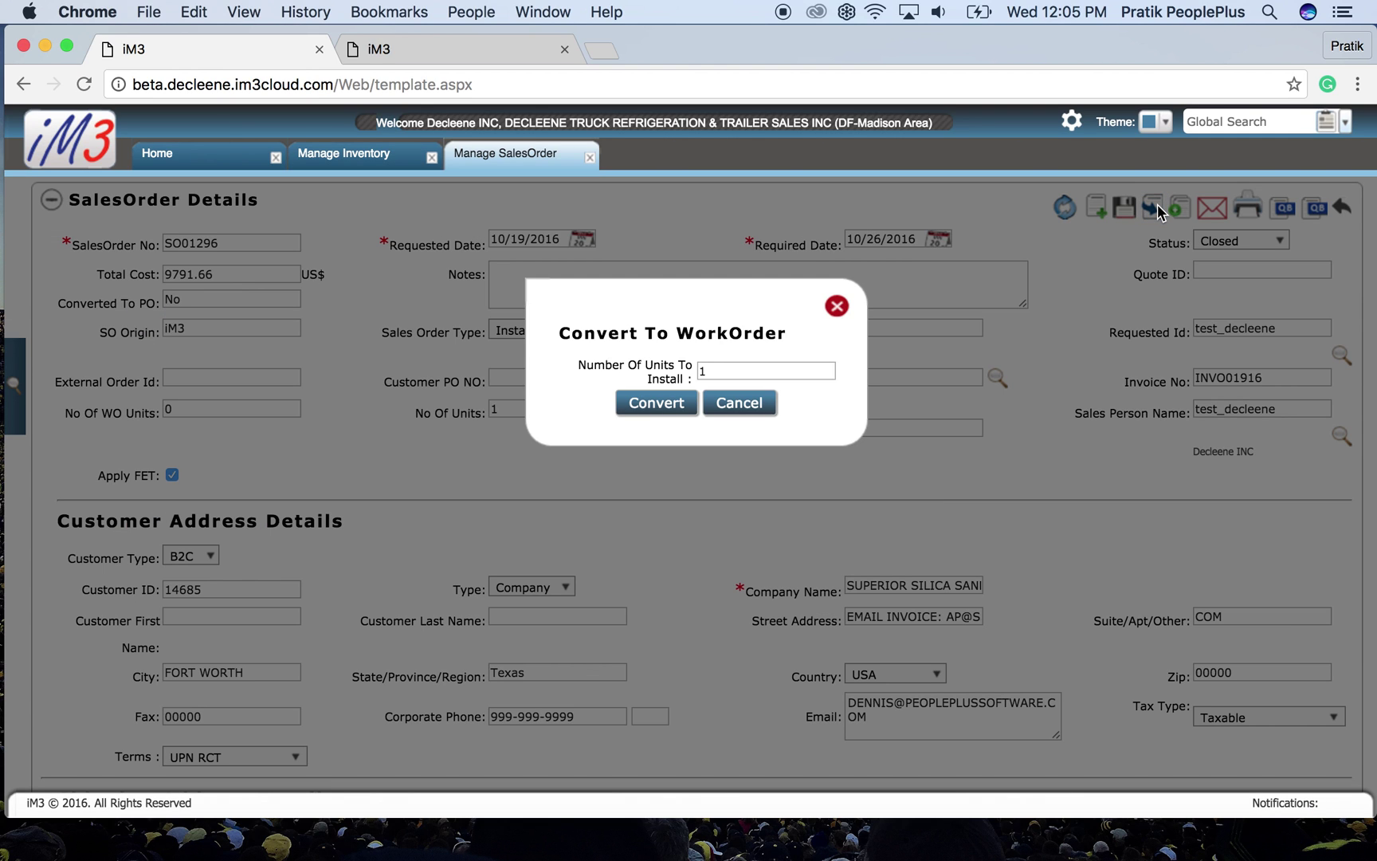
left_click(656, 404)
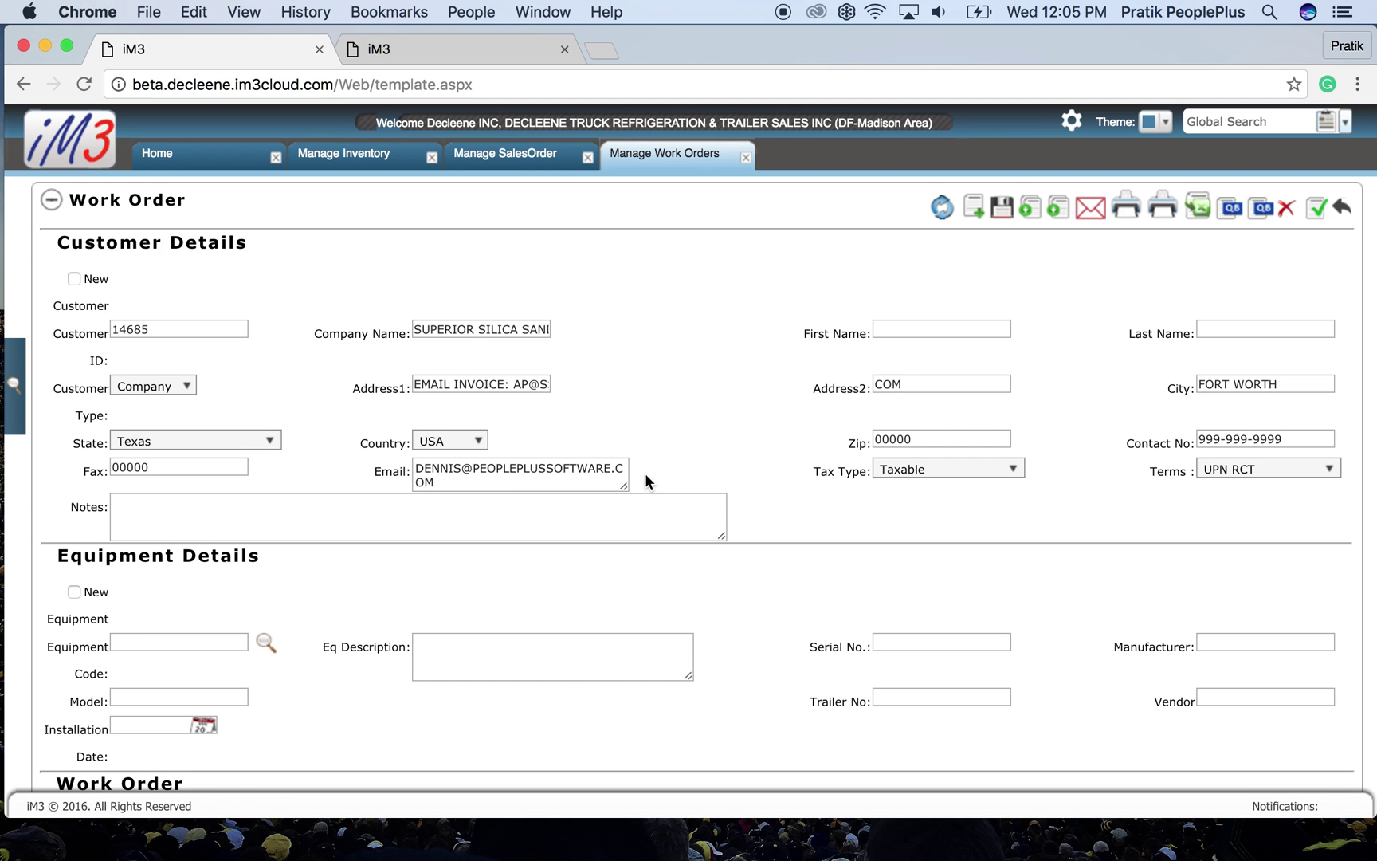
scroll(644, 472, "down", 5)
- Set the work order category to Groeneveld
scroll(645, 472, "down", 8)
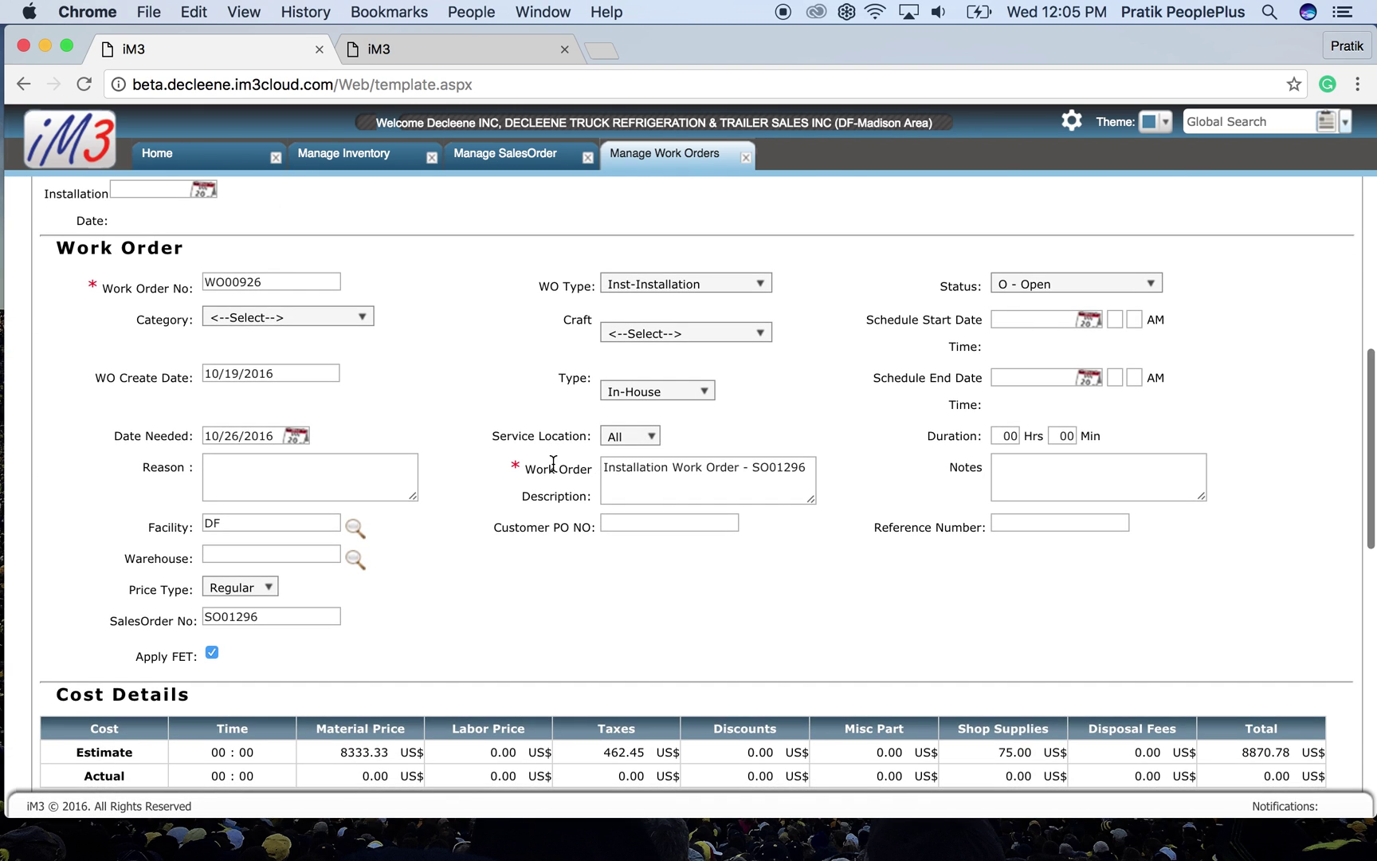
scroll(553, 462, "up", 4)
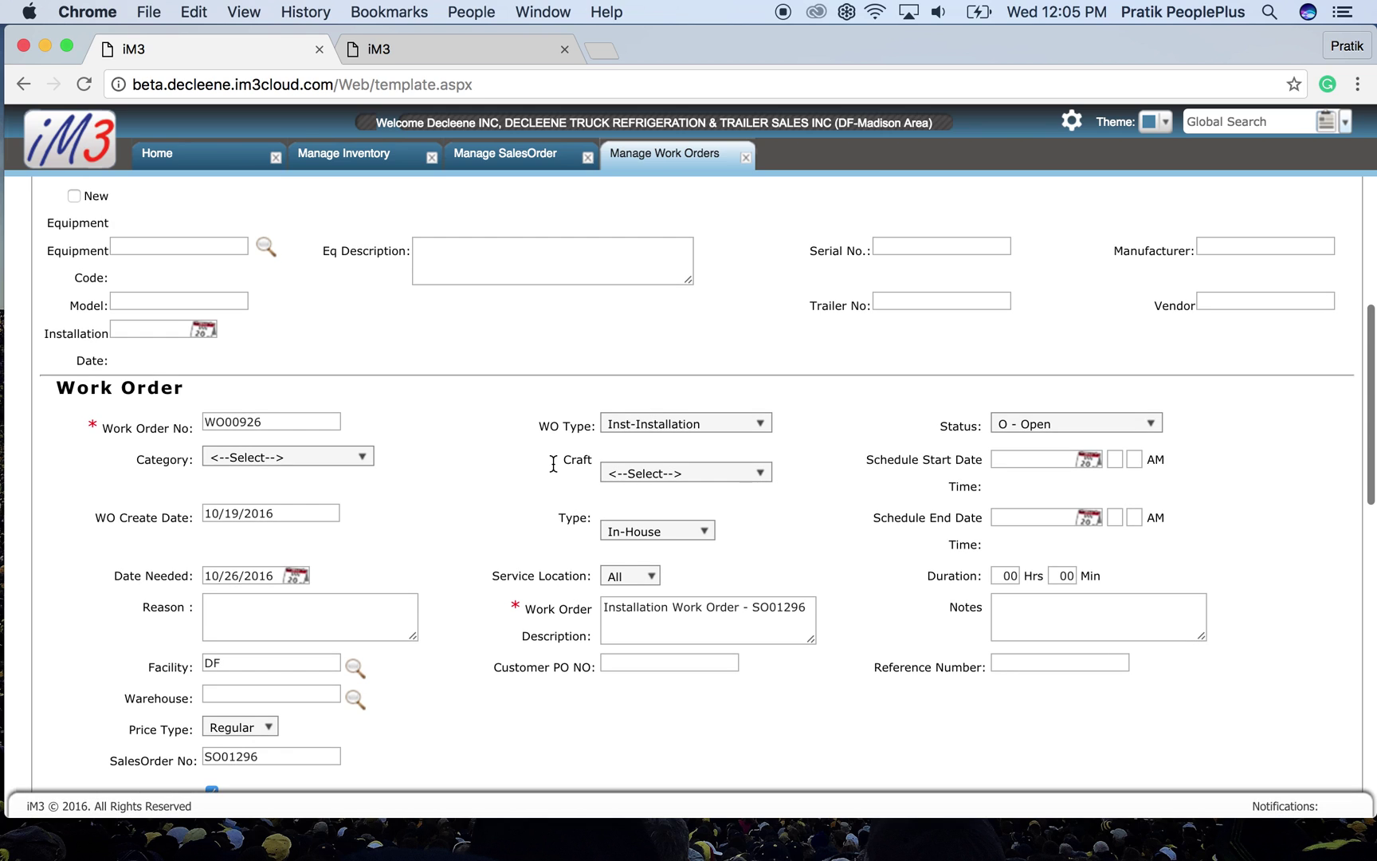
scroll(383, 390, "down", 2)
left_click(365, 372)
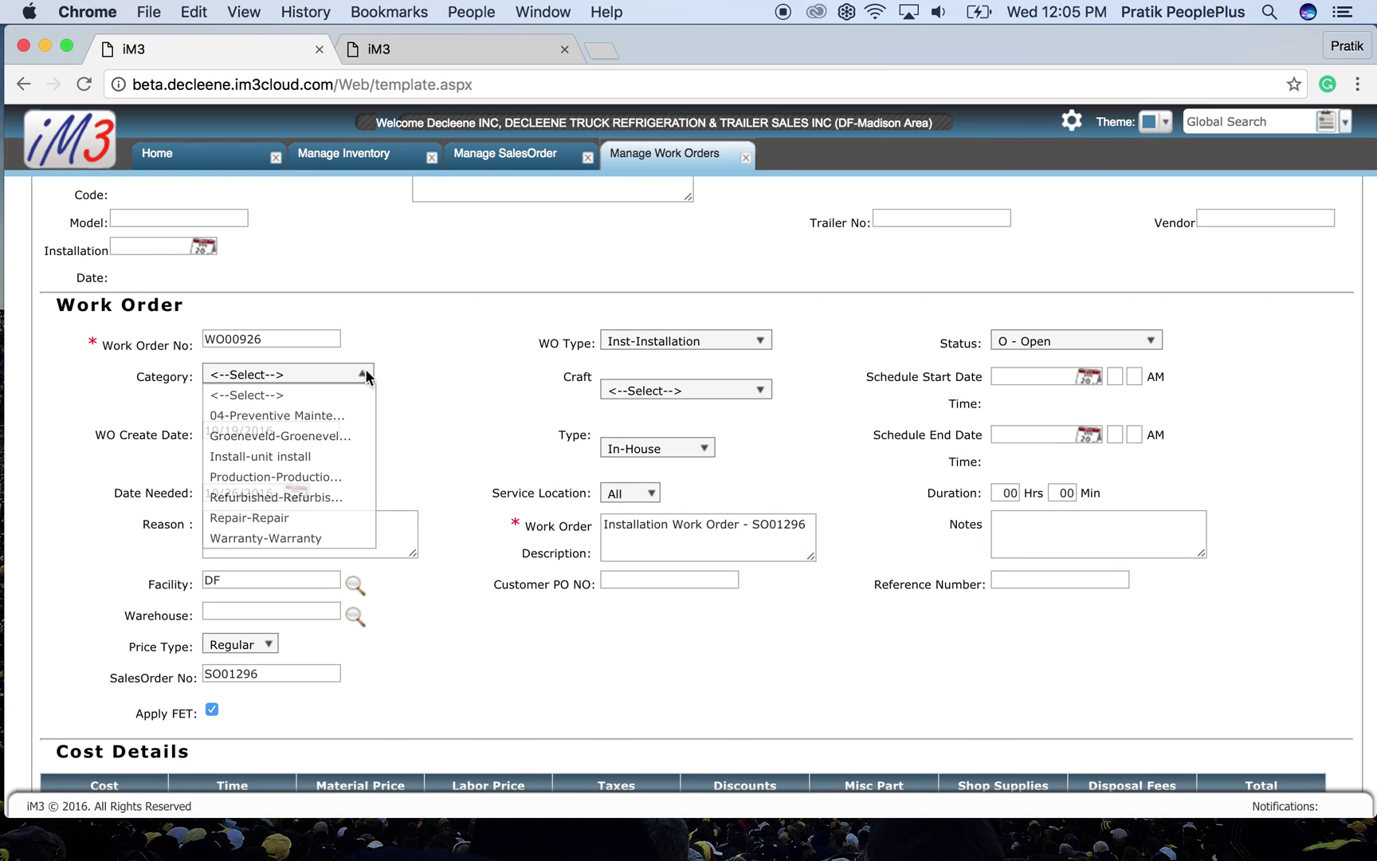
left_click(351, 436)
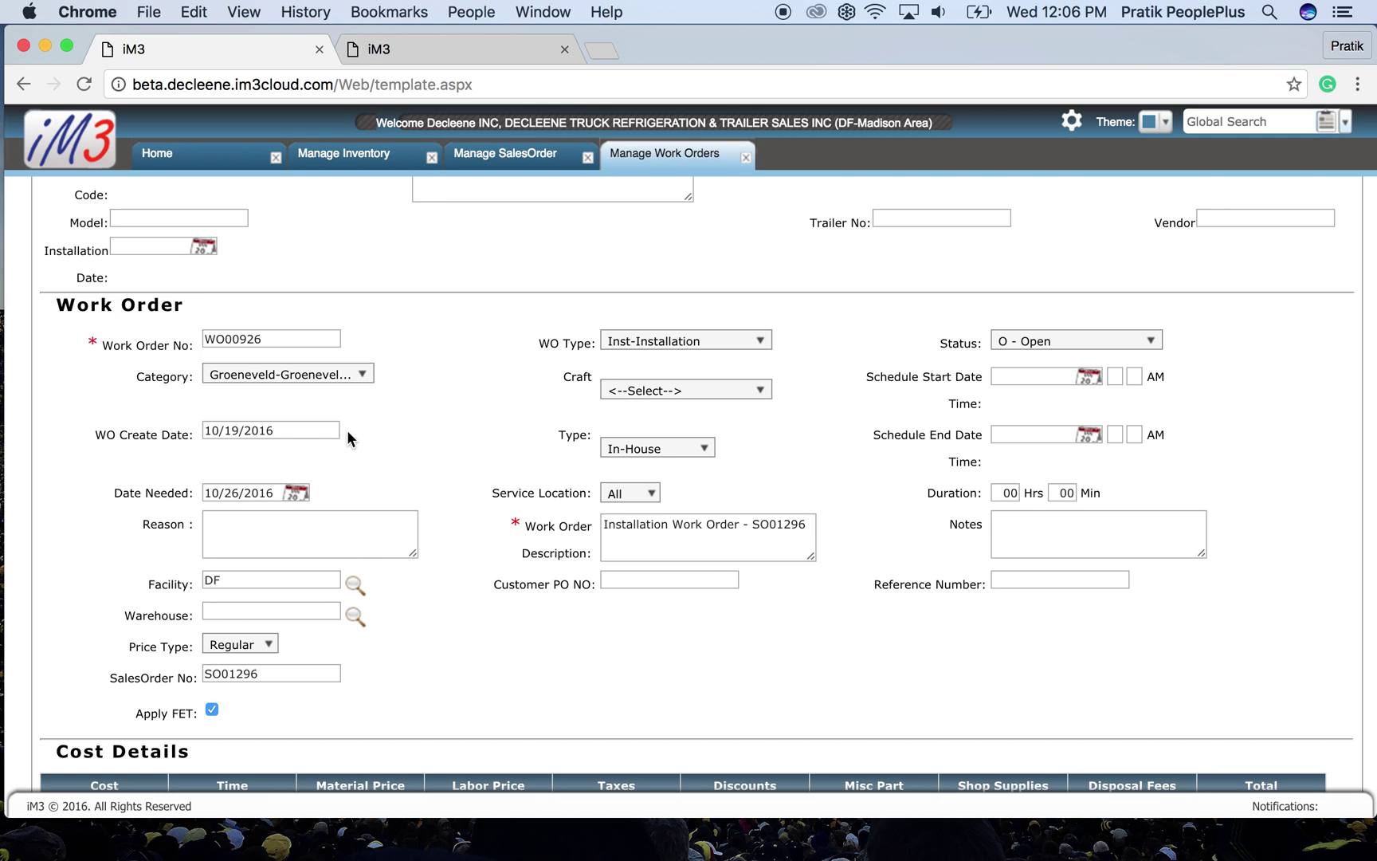
left_click_drag(539, 344, 595, 344)
left_click(593, 344)
- Check the work order type choices, keeping Inst-Installation
left_click(624, 342)
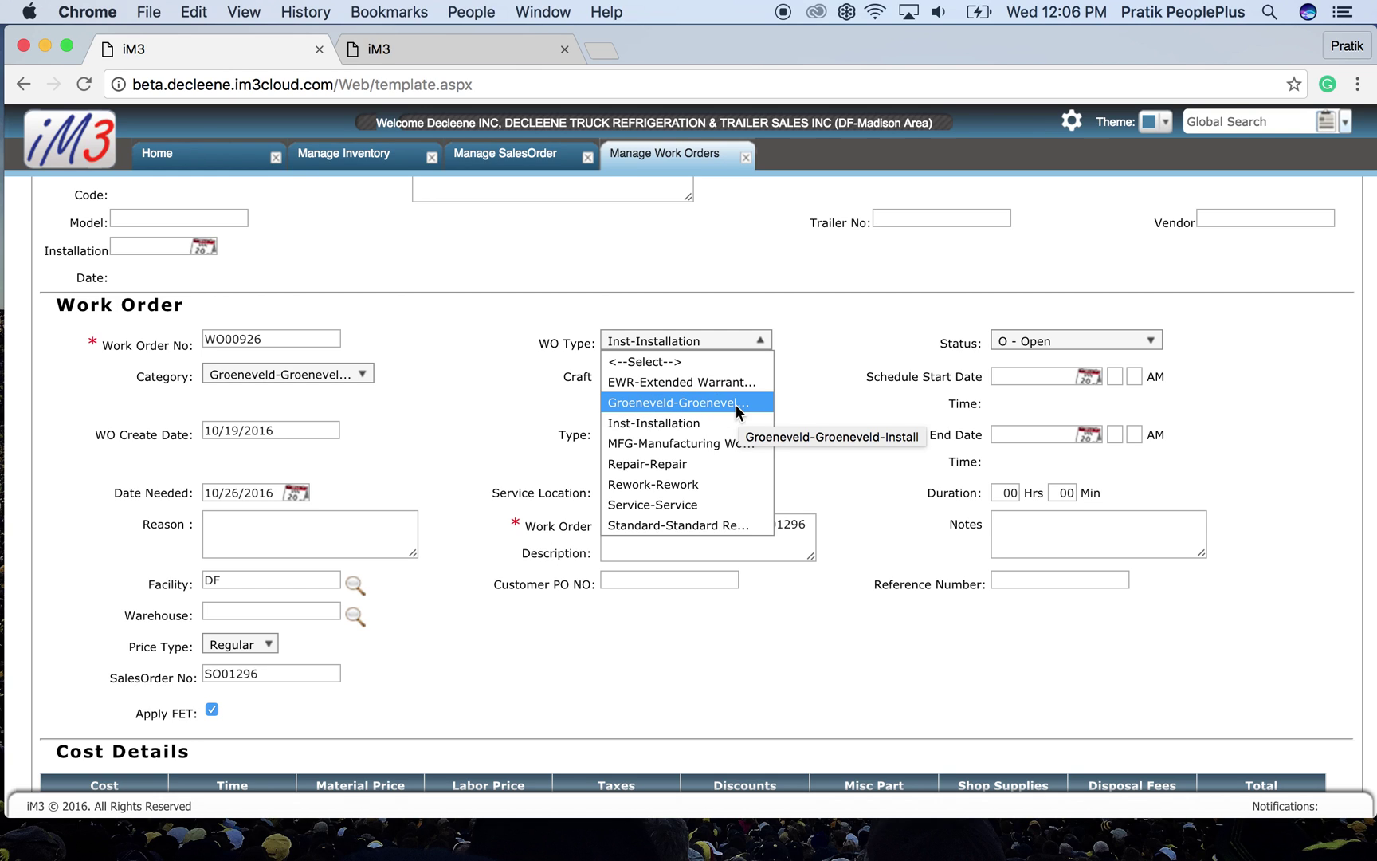
left_click(496, 365)
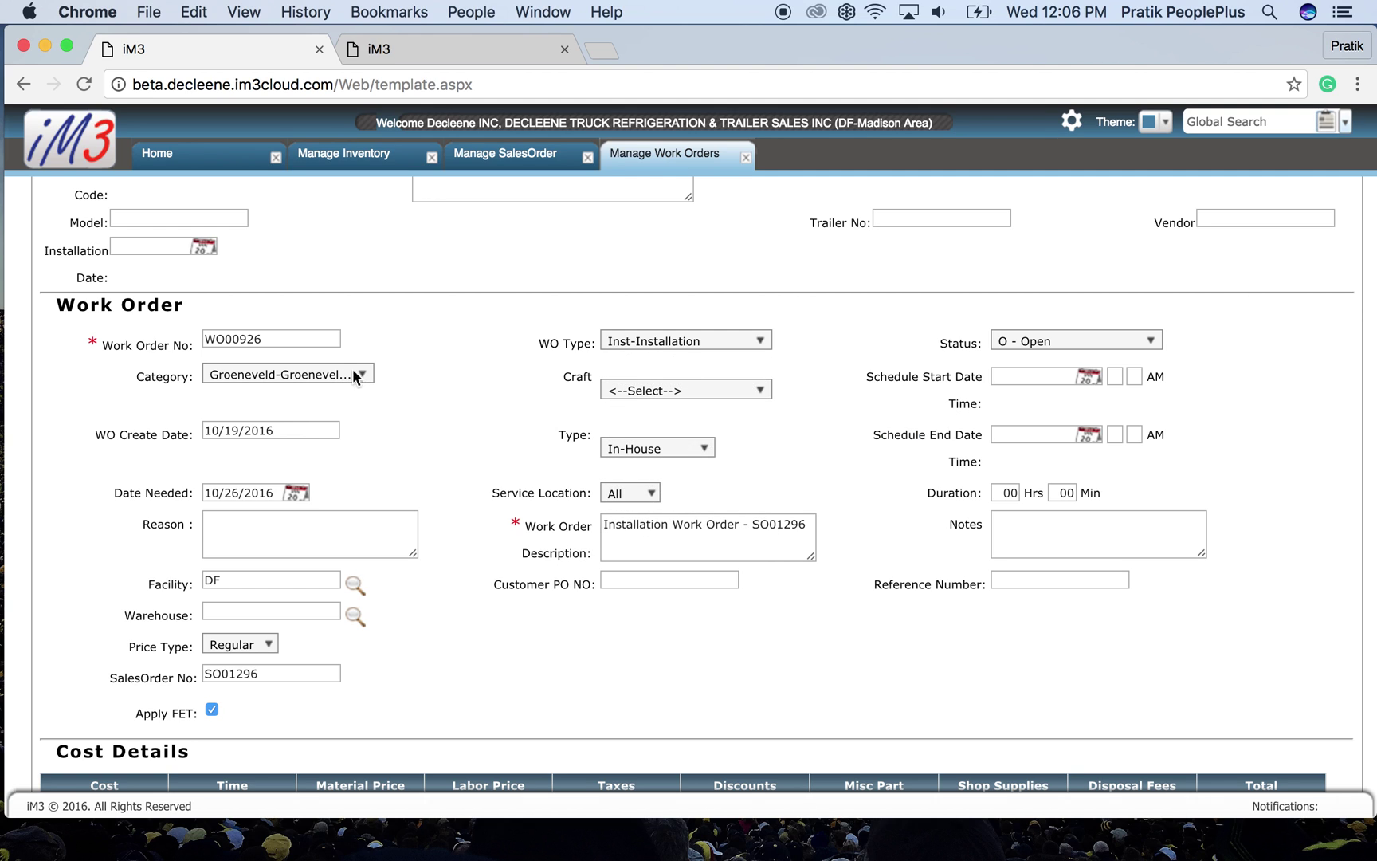
left_click_drag(539, 343, 613, 344)
left_click(614, 345)
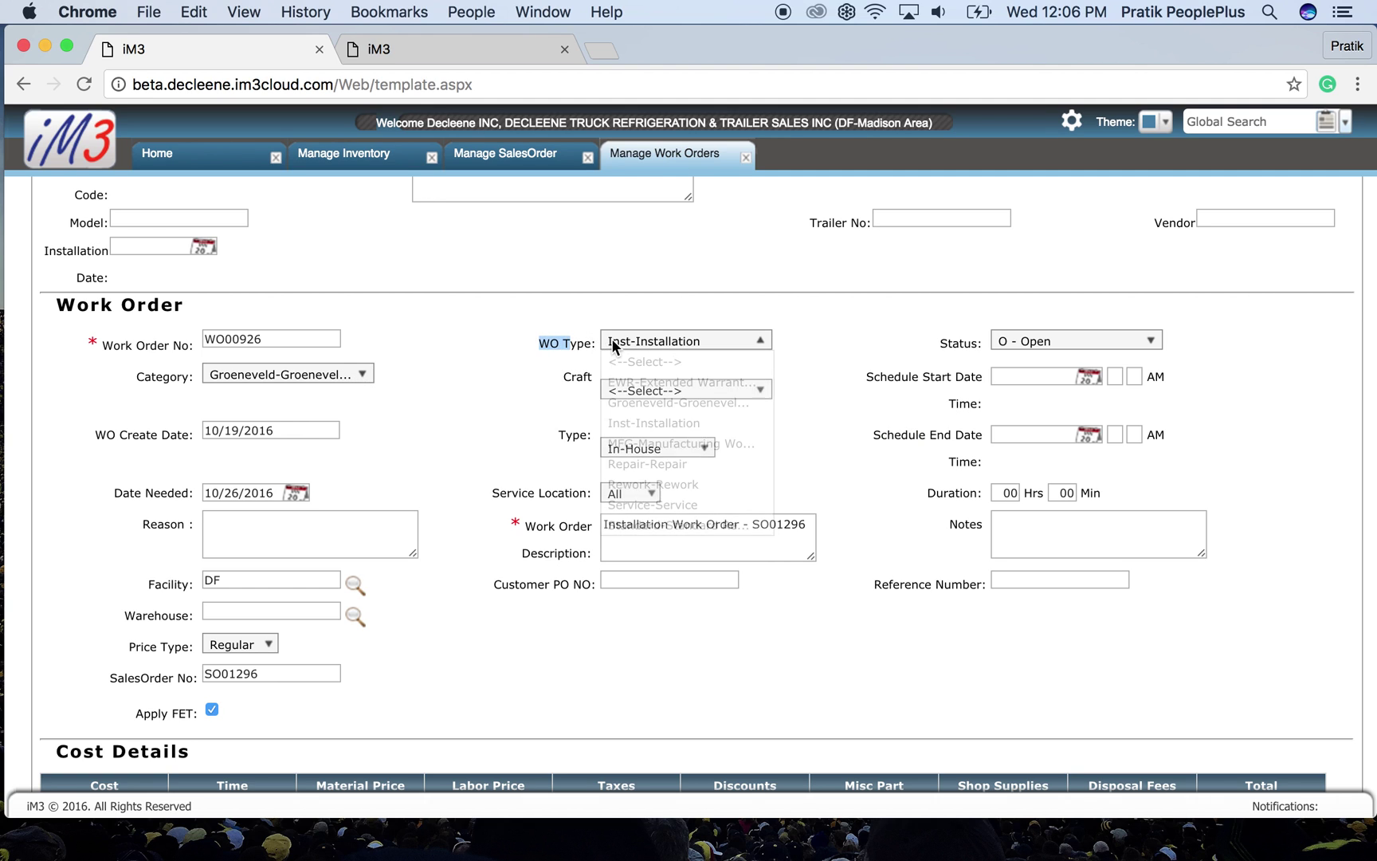
left_click(553, 342)
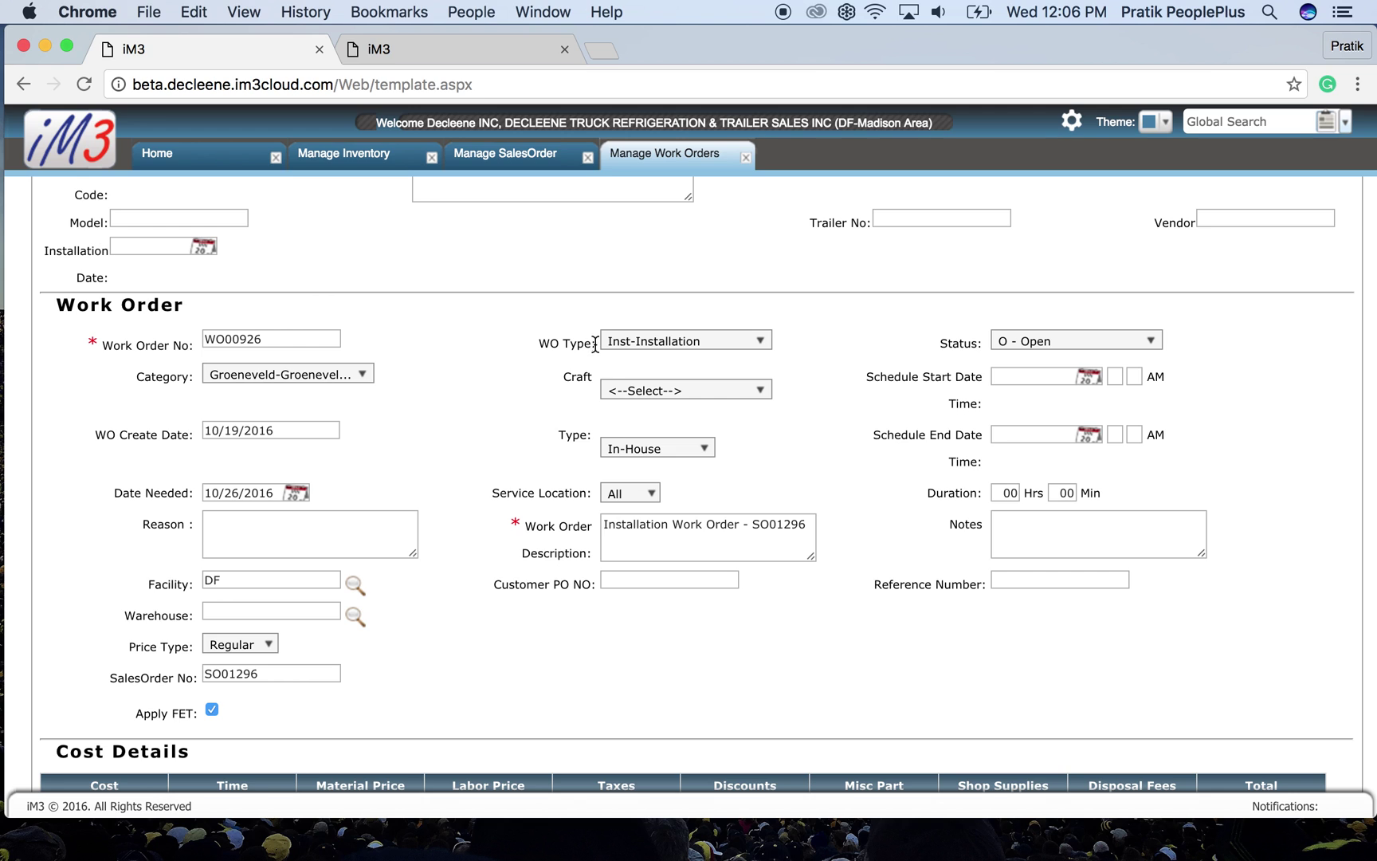
- Set the work order craft to INSTALL-Install
left_click(614, 393)
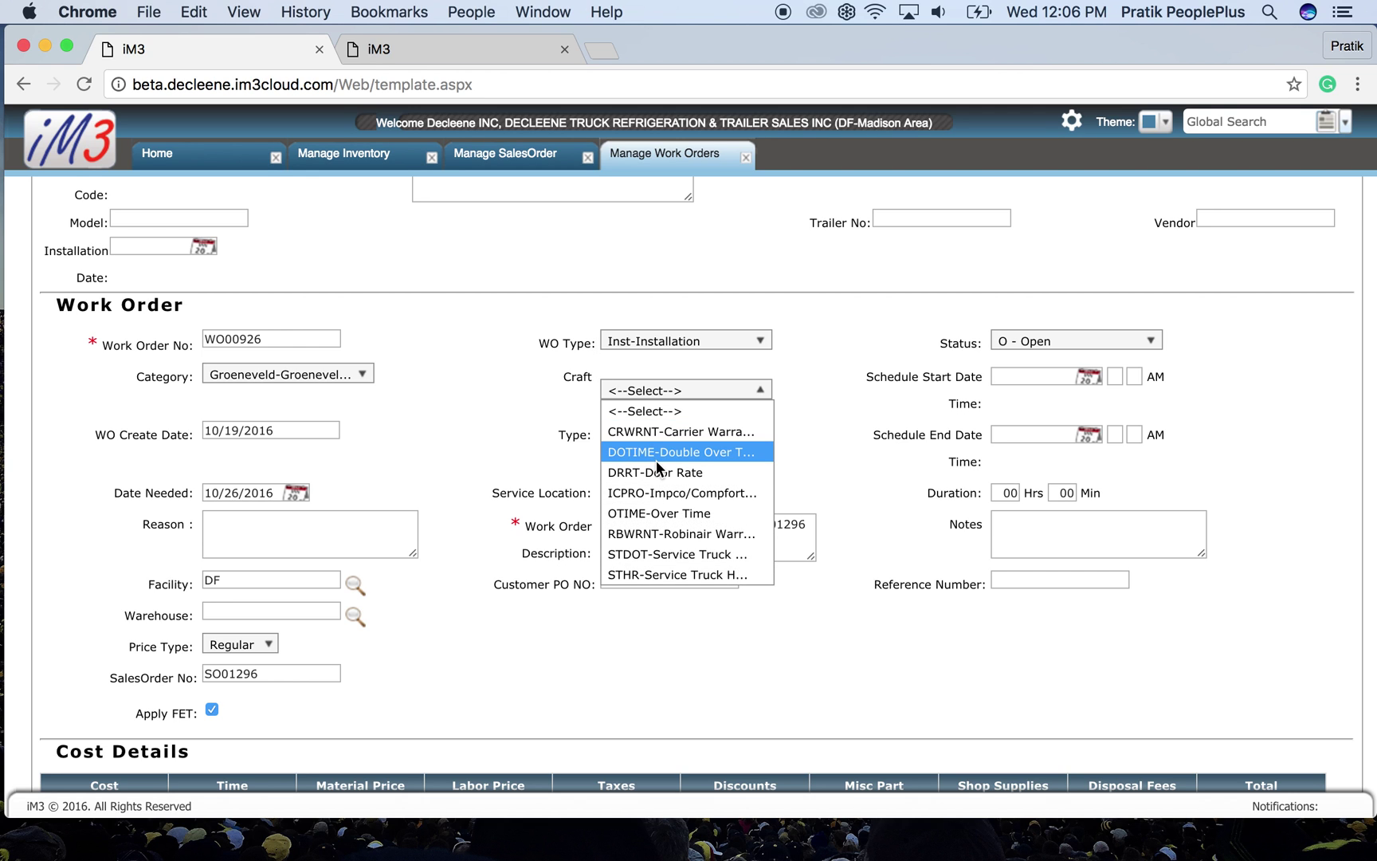
scroll(656, 459, "down", 2)
scroll(656, 468, "down", 5)
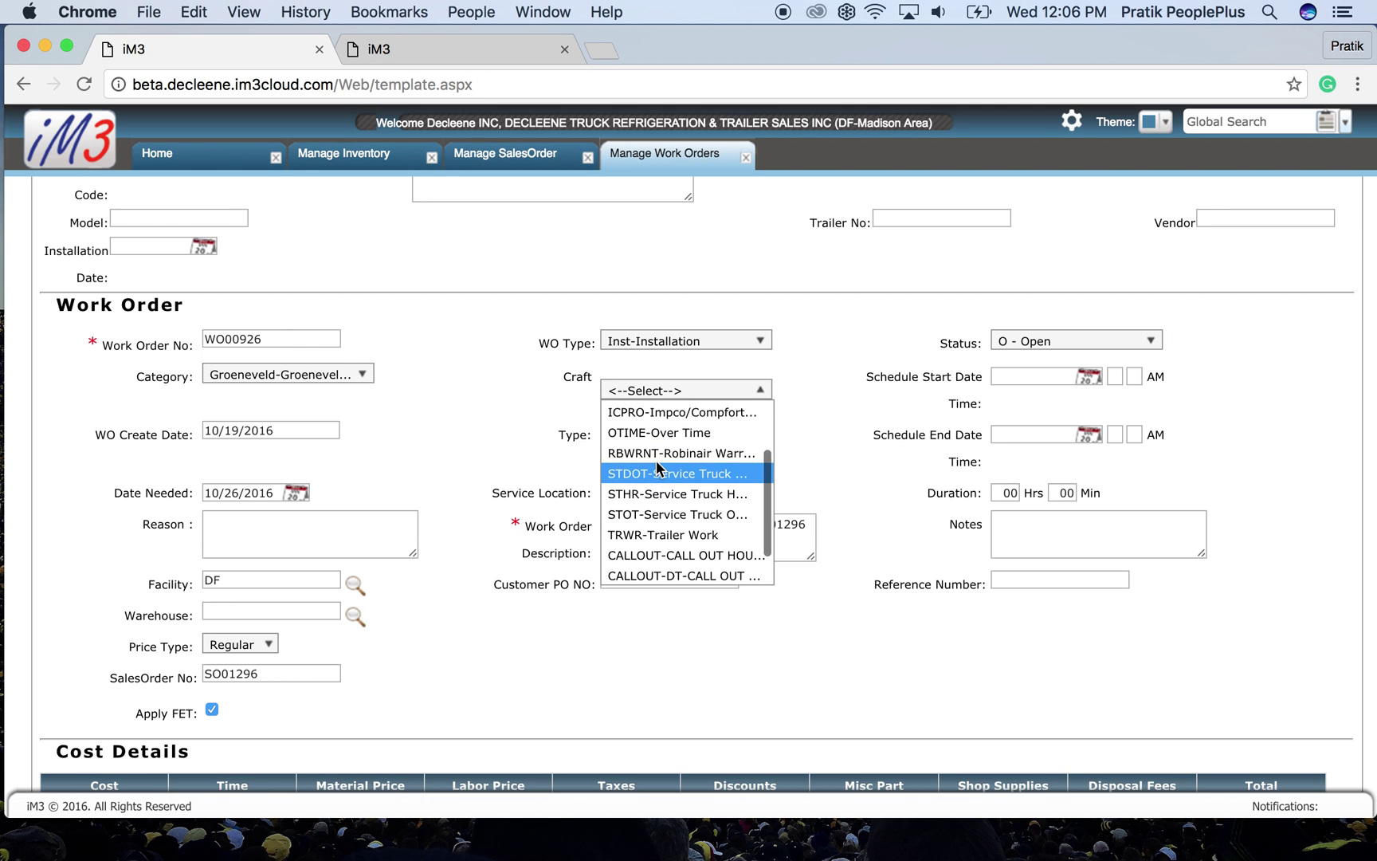
left_click(657, 474)
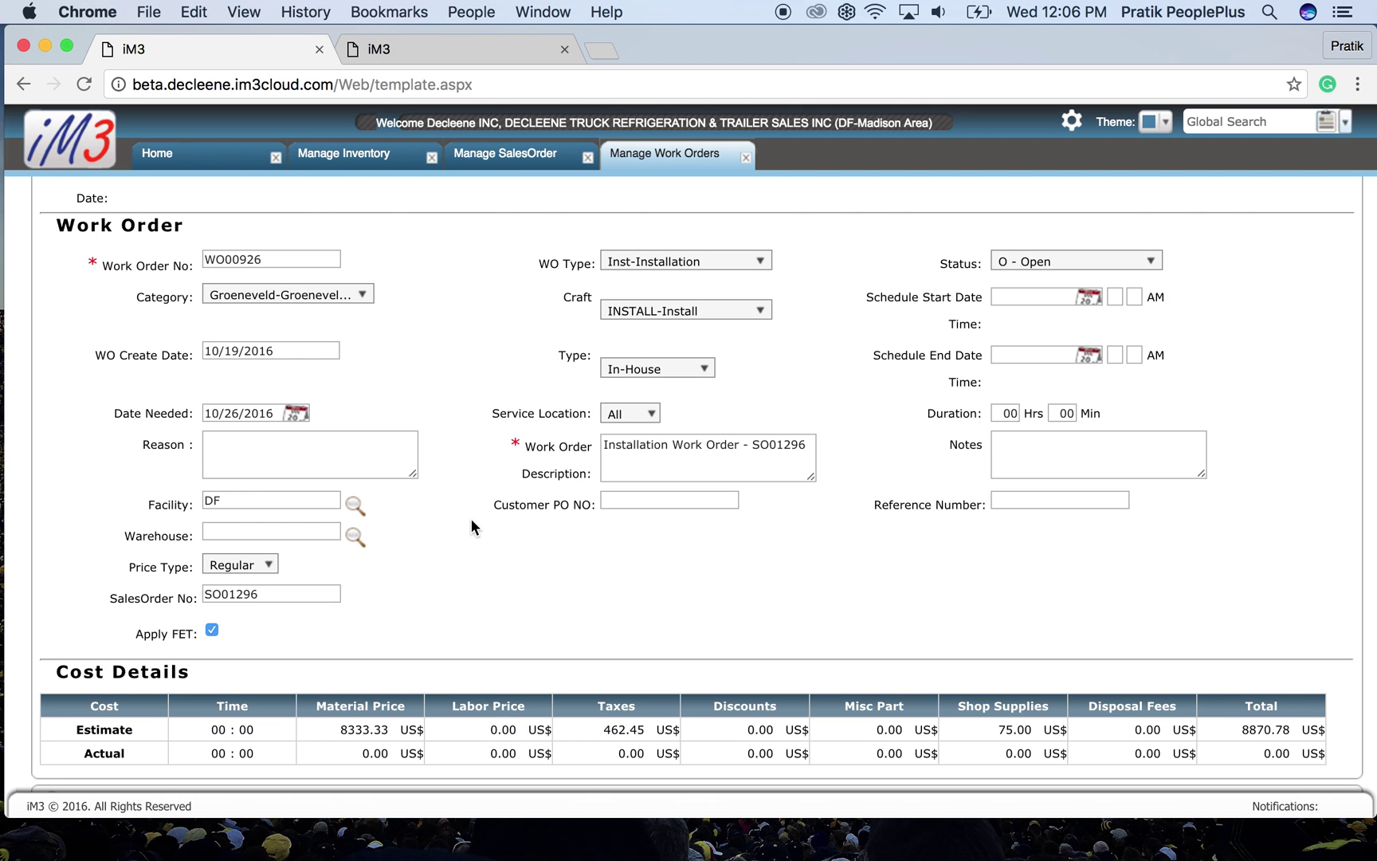
scroll(471, 526, "down", 3)
scroll(471, 526, "down", 10)
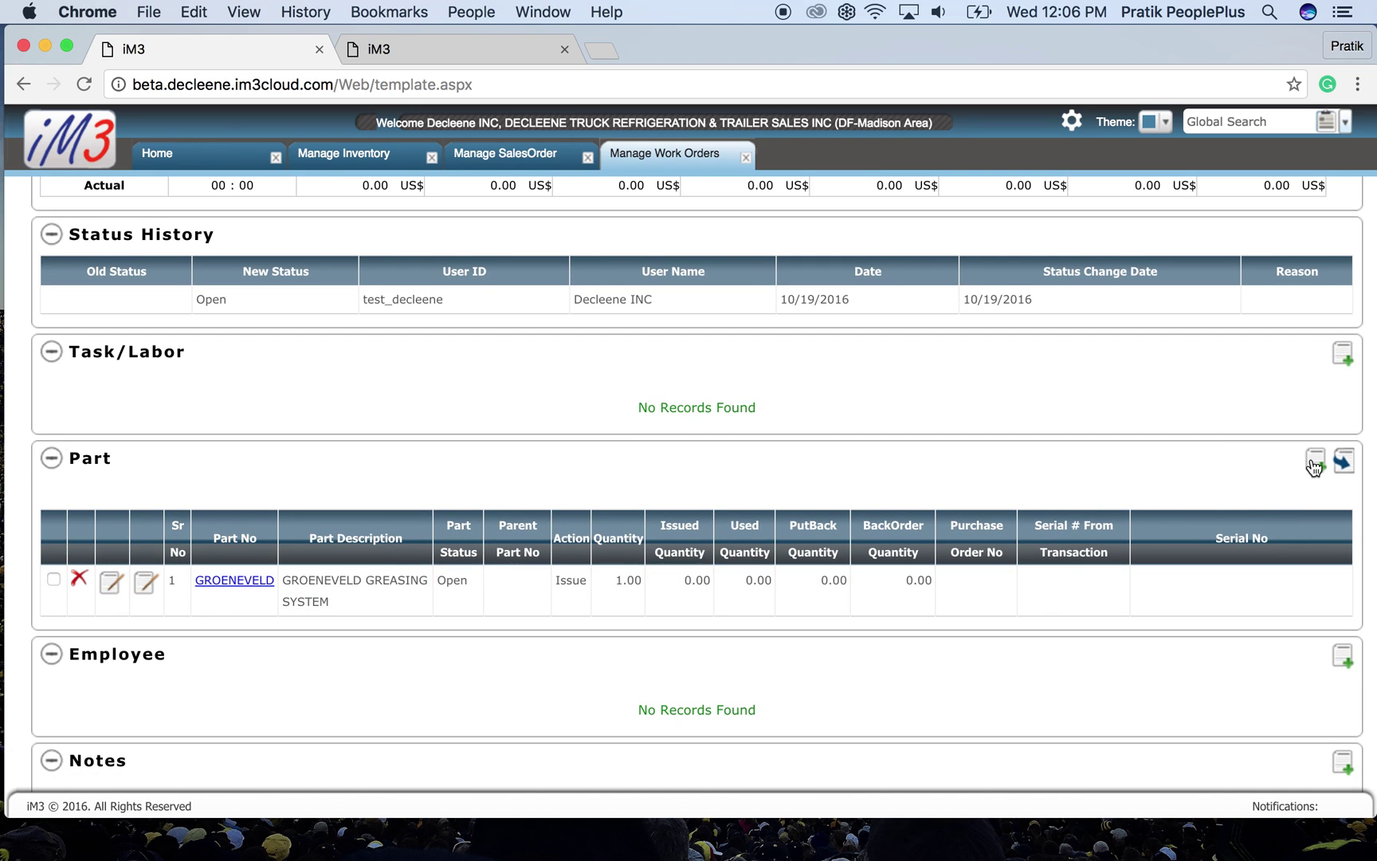
- Add part SW-34 (3/4 INCH WRAP, quantity 1) to the work order's parts list
left_click(1315, 460)
left_click(407, 416)
type("SW-34")
left_click(521, 388)
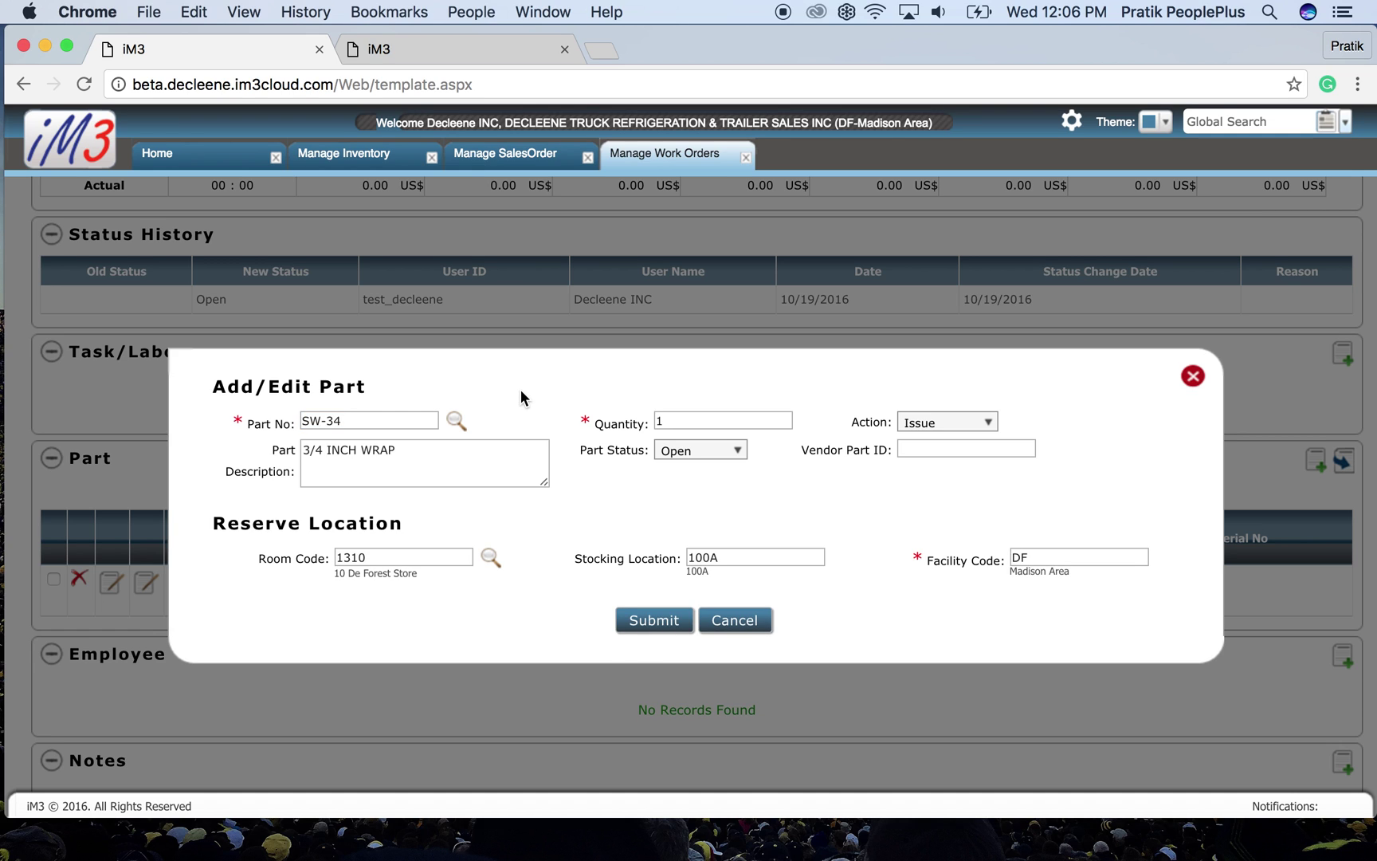
left_click(650, 620)
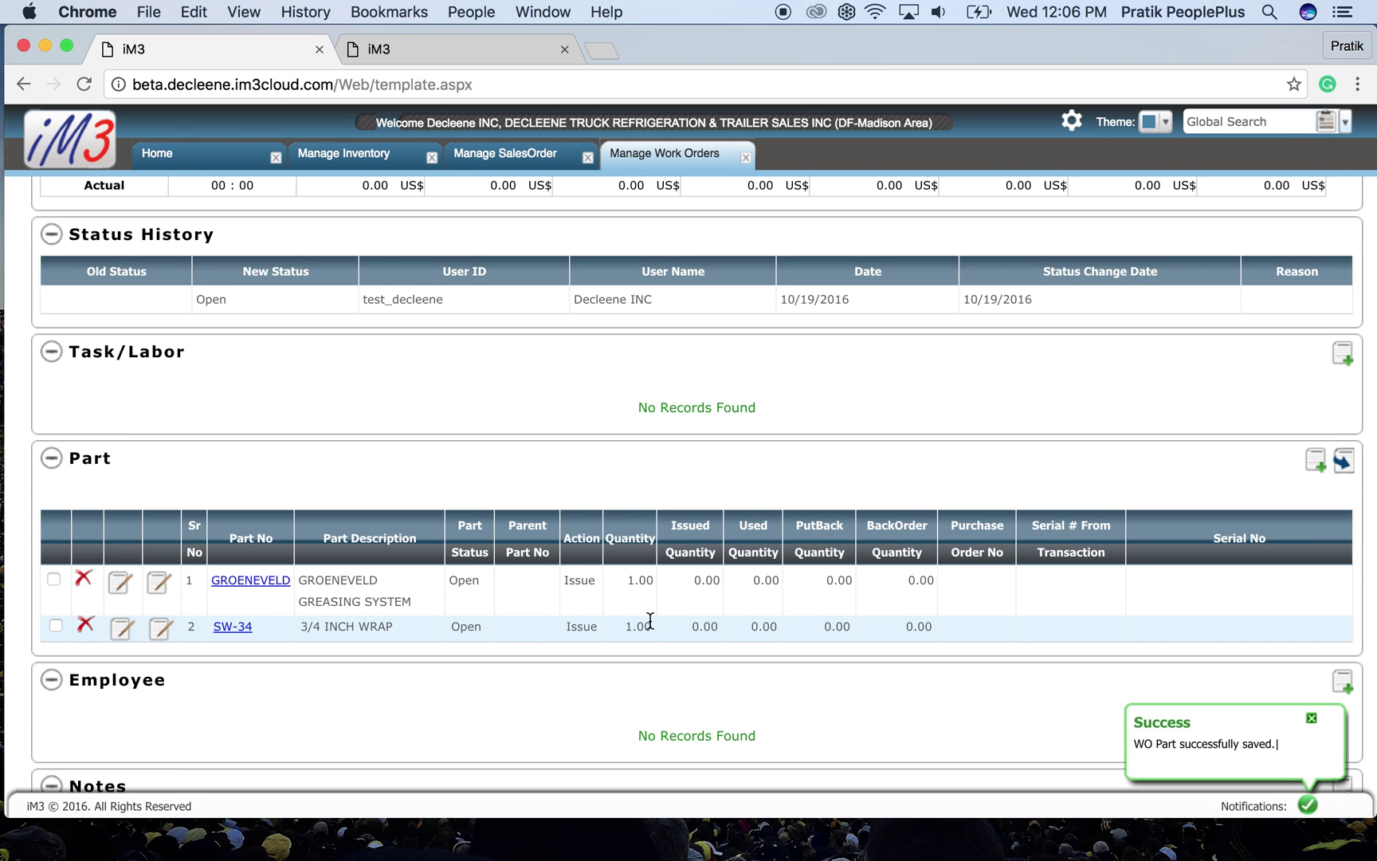
scroll(650, 620, "up", 10)
scroll(650, 626, "up", 10)
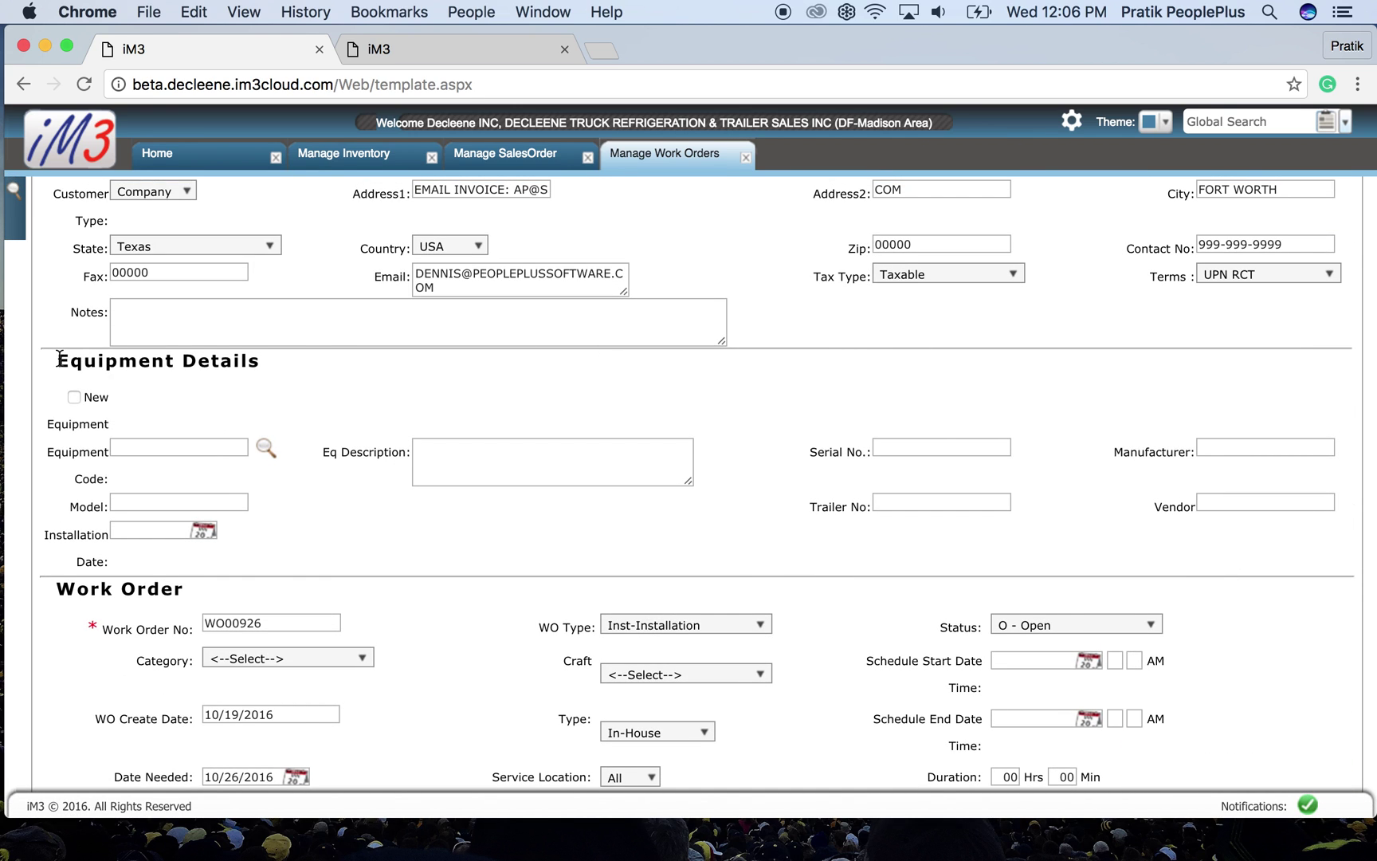
- Set work order WO00926's status to Completed and save it
left_click_drag(60, 358, 263, 370)
left_click(322, 383)
scroll(526, 504, "down", 3)
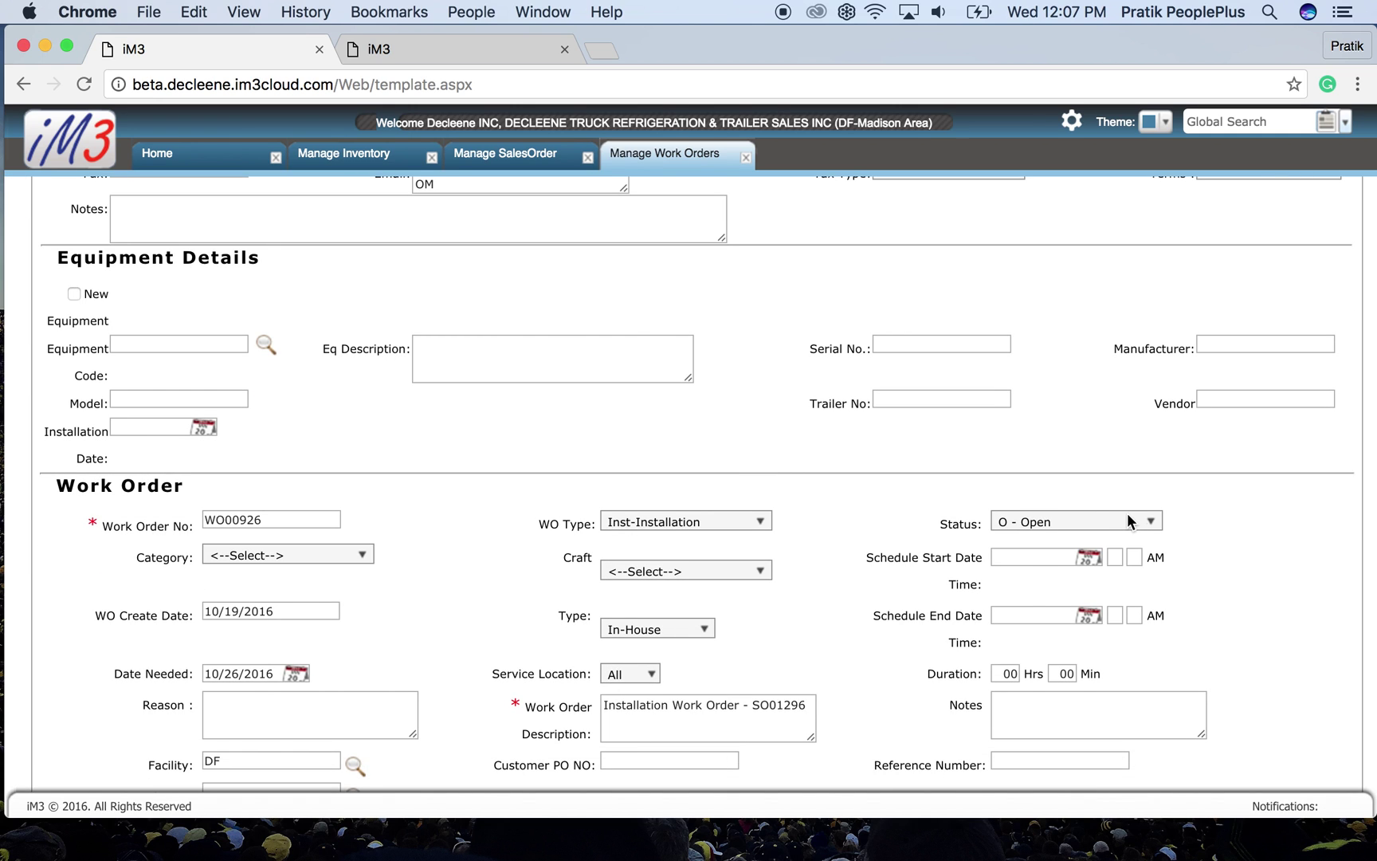
left_click(1129, 521)
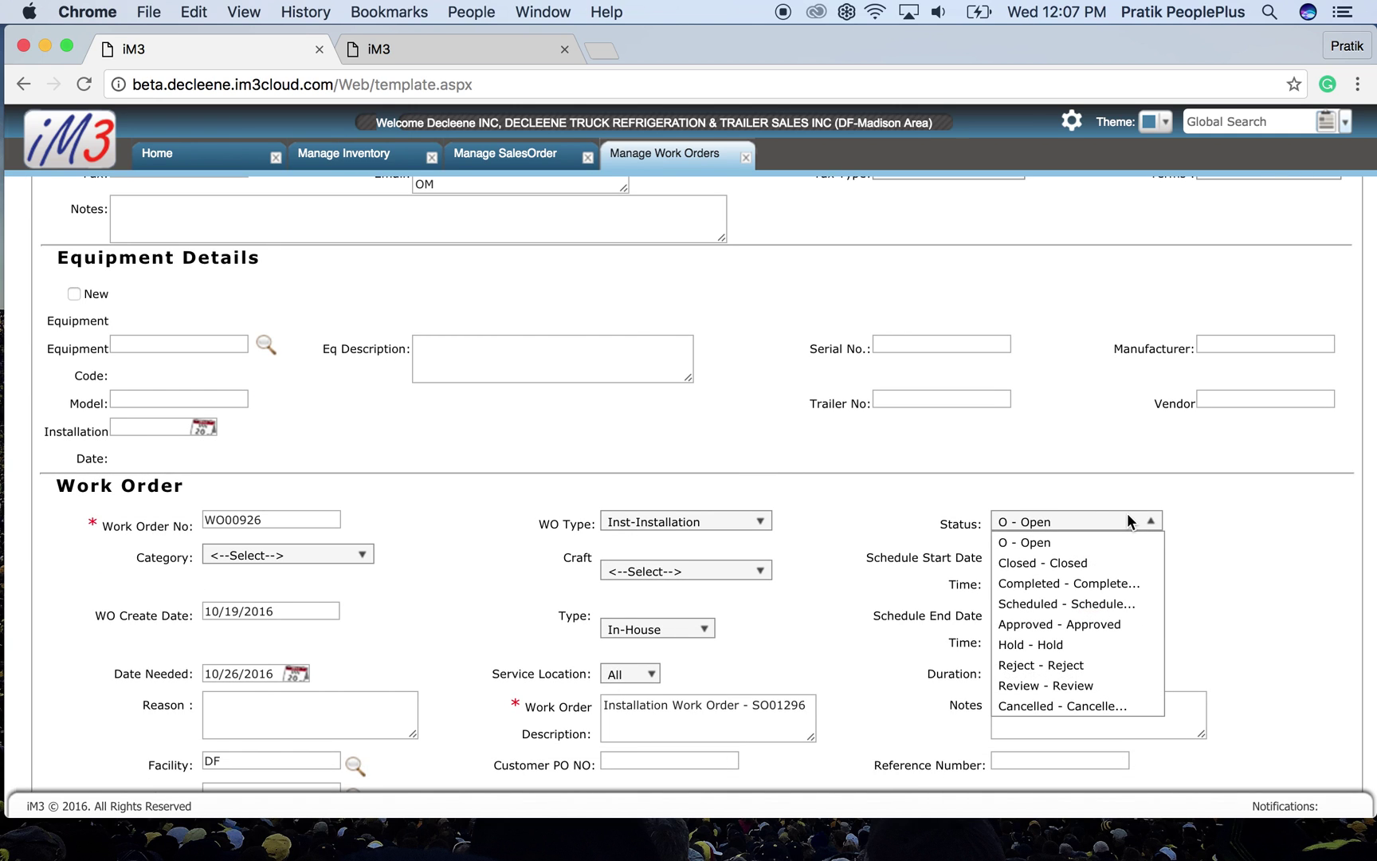
left_click(1100, 583)
scroll(1279, 486, "up", 5)
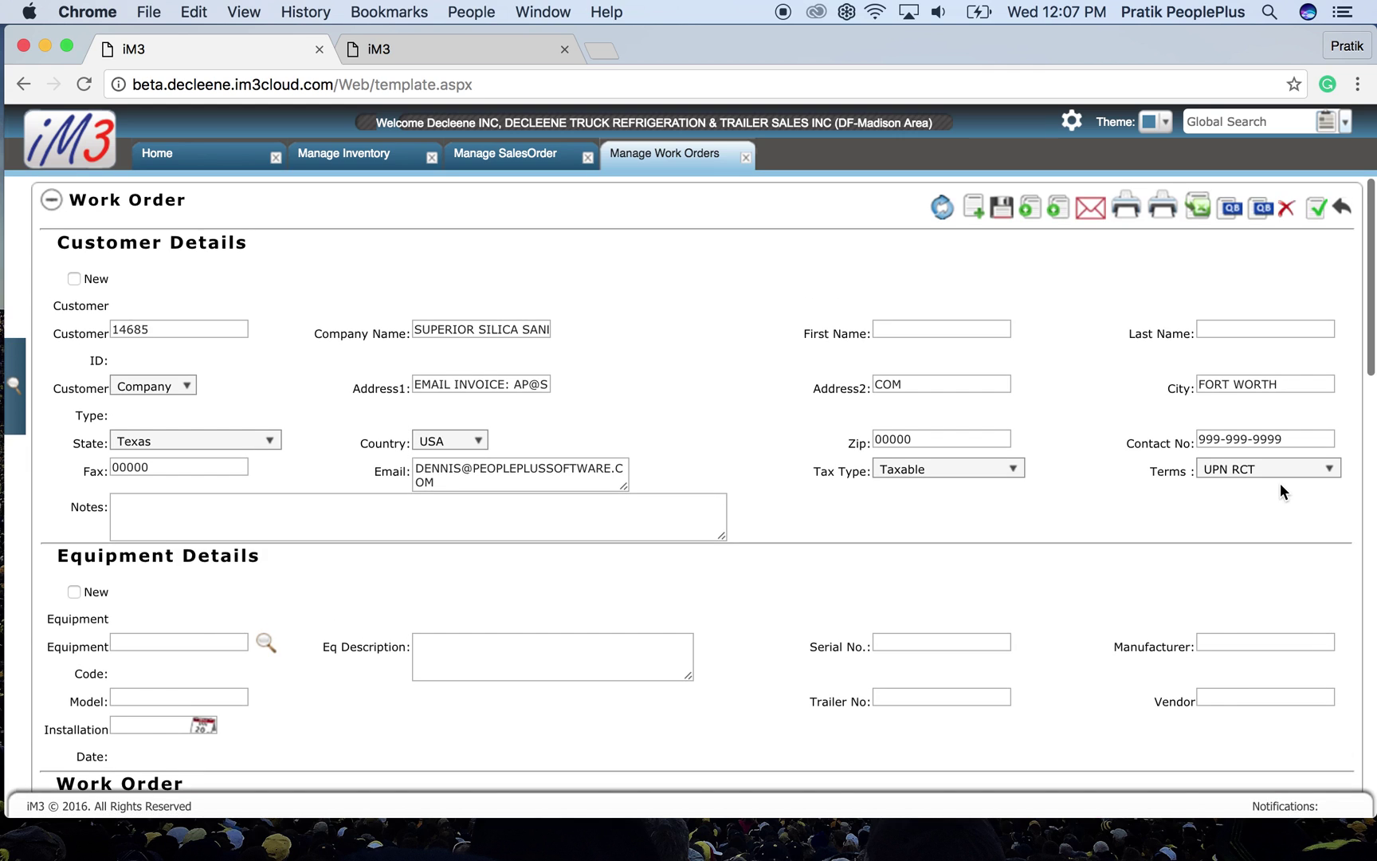
left_click(1002, 207)
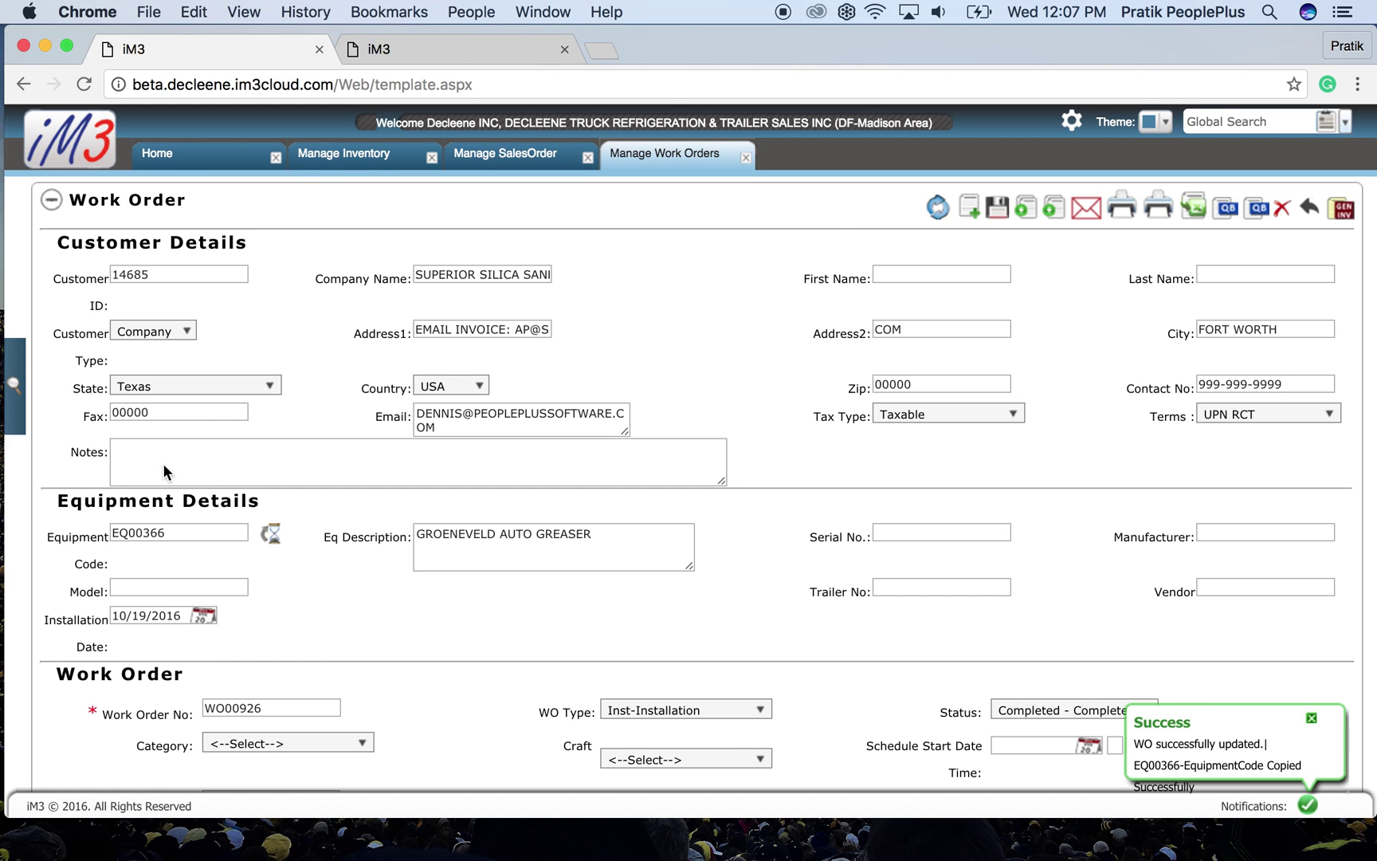
- Copy the newly generated equipment code EQ00366 from the work order
left_click_drag(204, 531, 90, 530)
left_click(326, 562)
left_click_drag(180, 530, 108, 529)
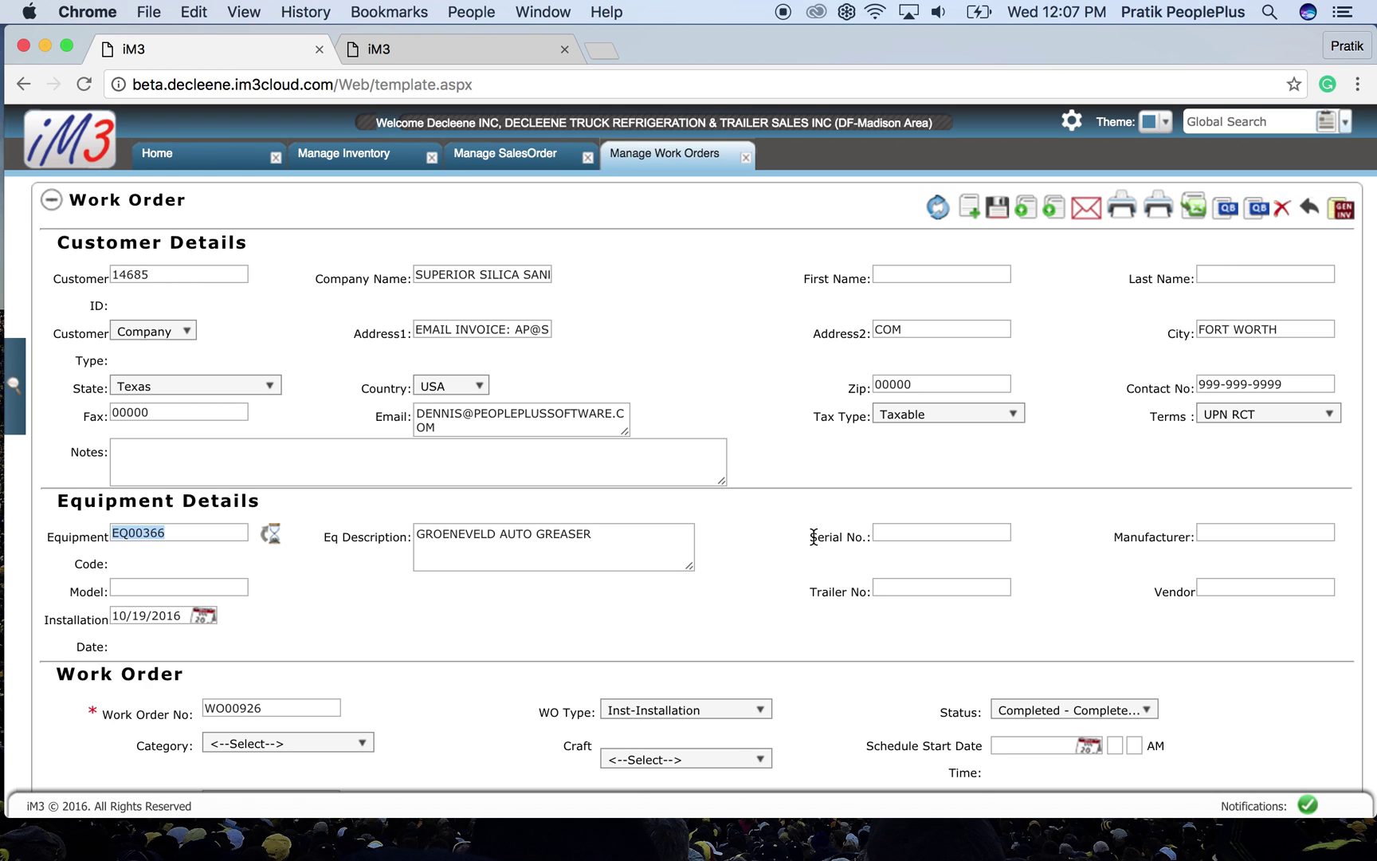
left_click_drag(814, 536, 881, 537)
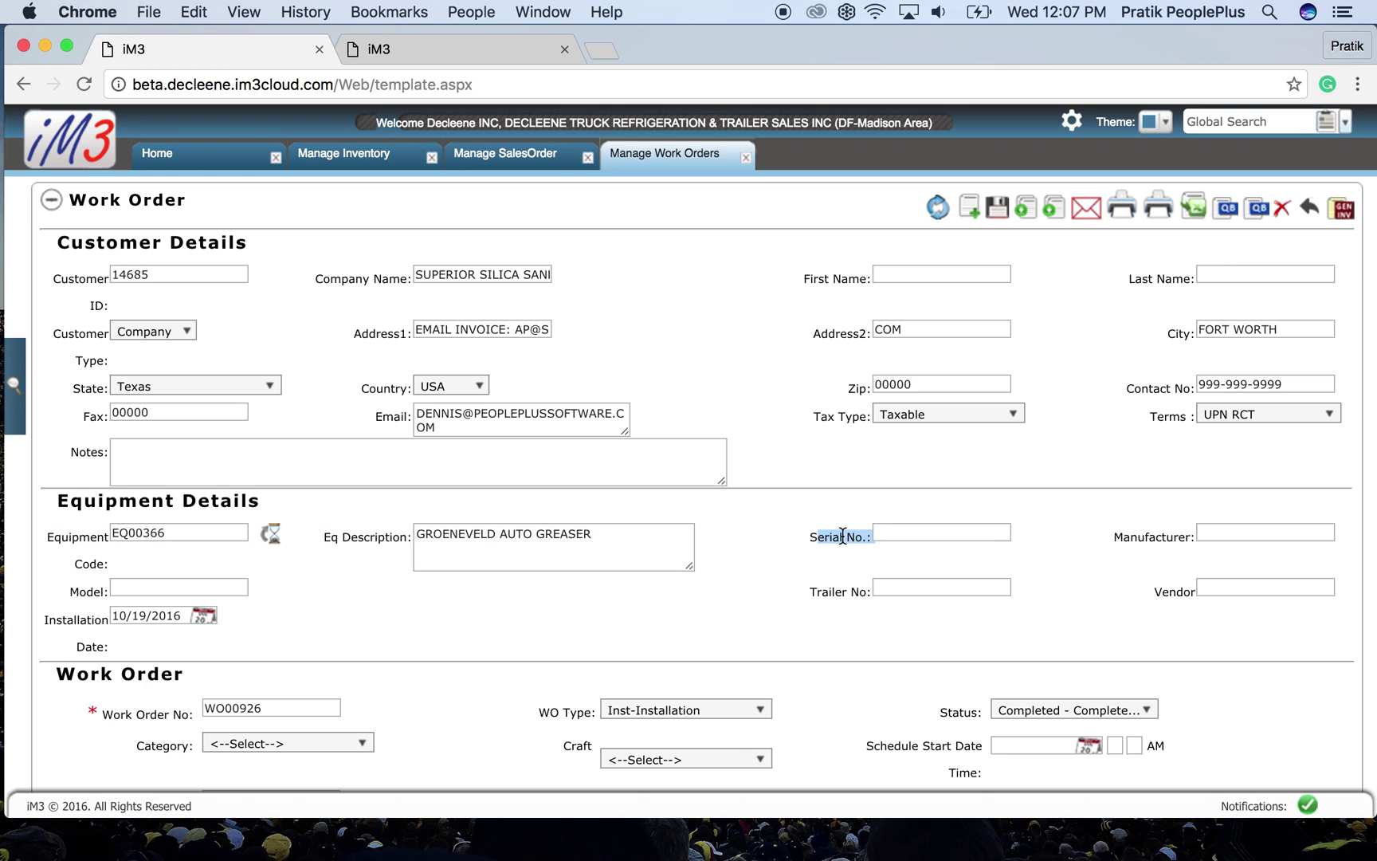
left_click(843, 535)
left_click(105, 167)
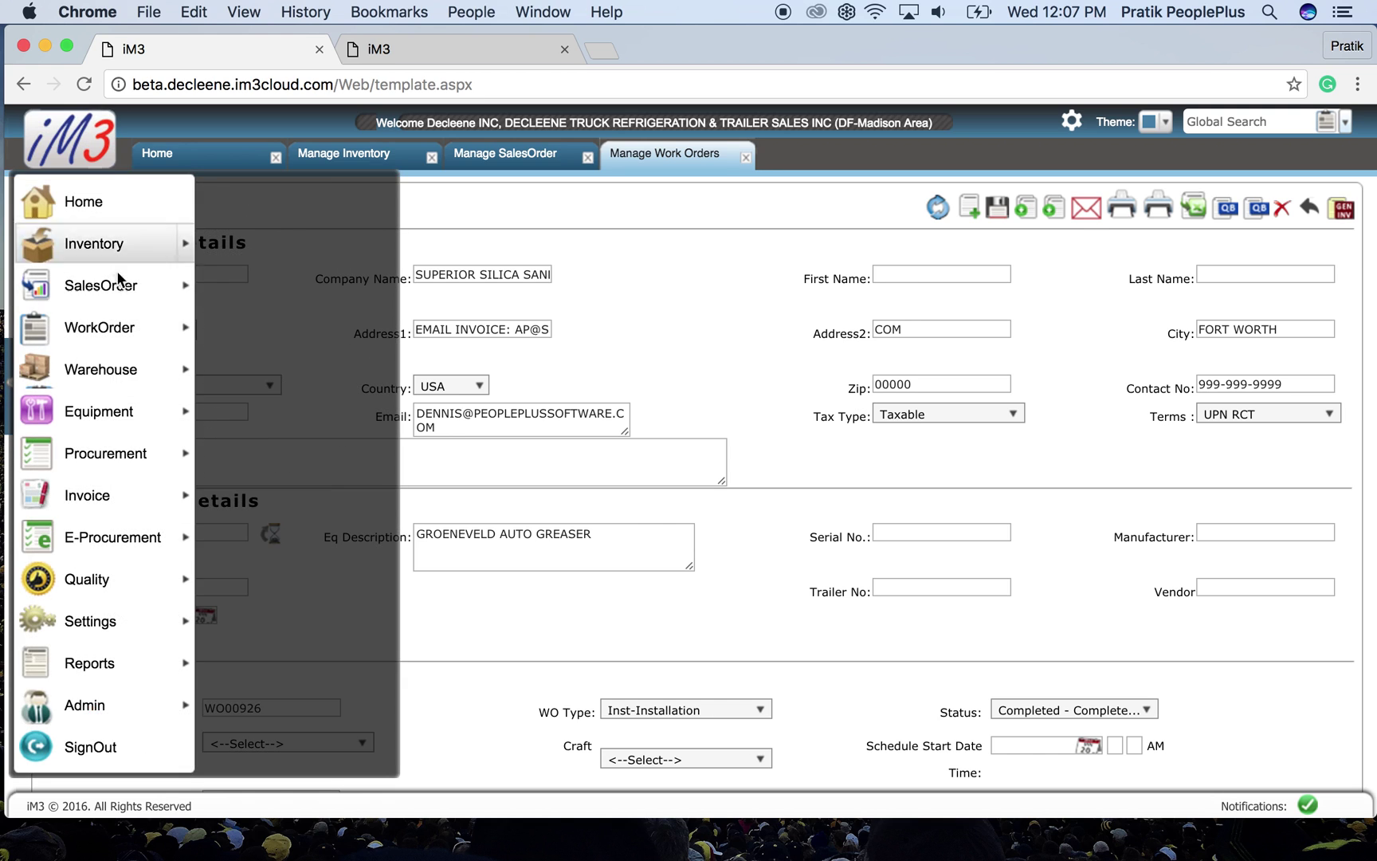
- Filter the Equipment General list for EQ00366 and open its record
mouse_move(133, 396)
left_click(256, 198)
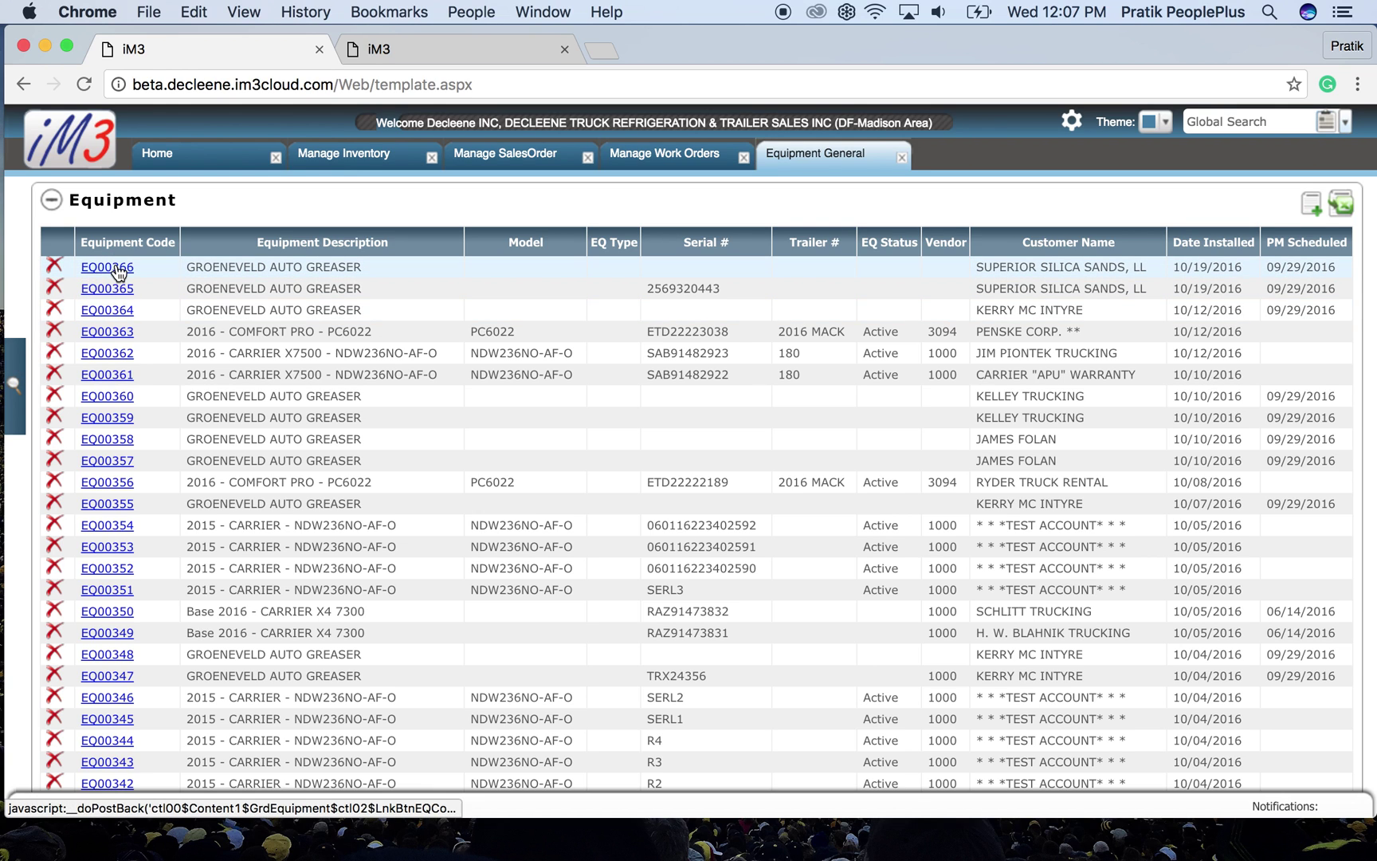
mouse_move(12, 416)
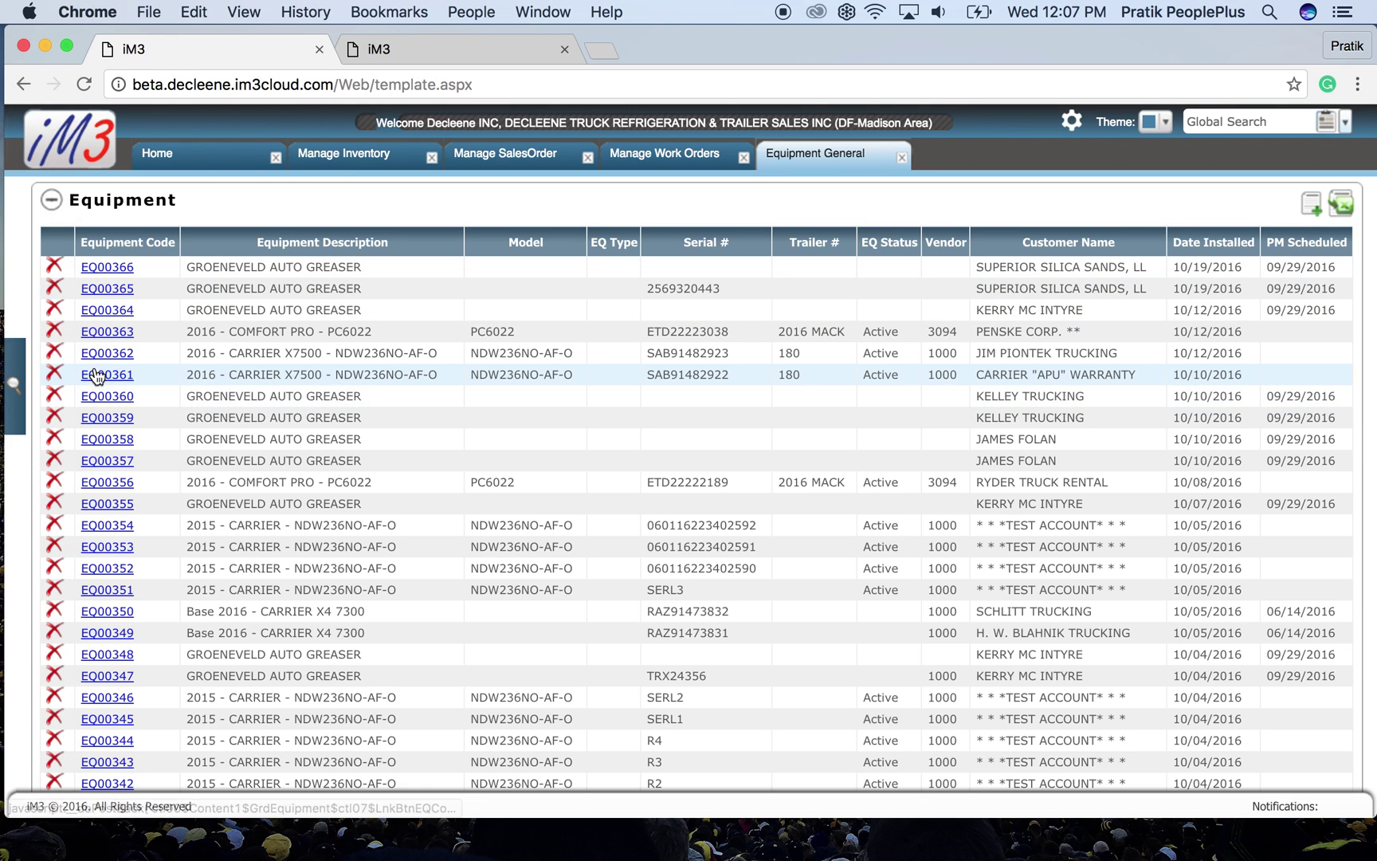
left_click(17, 376)
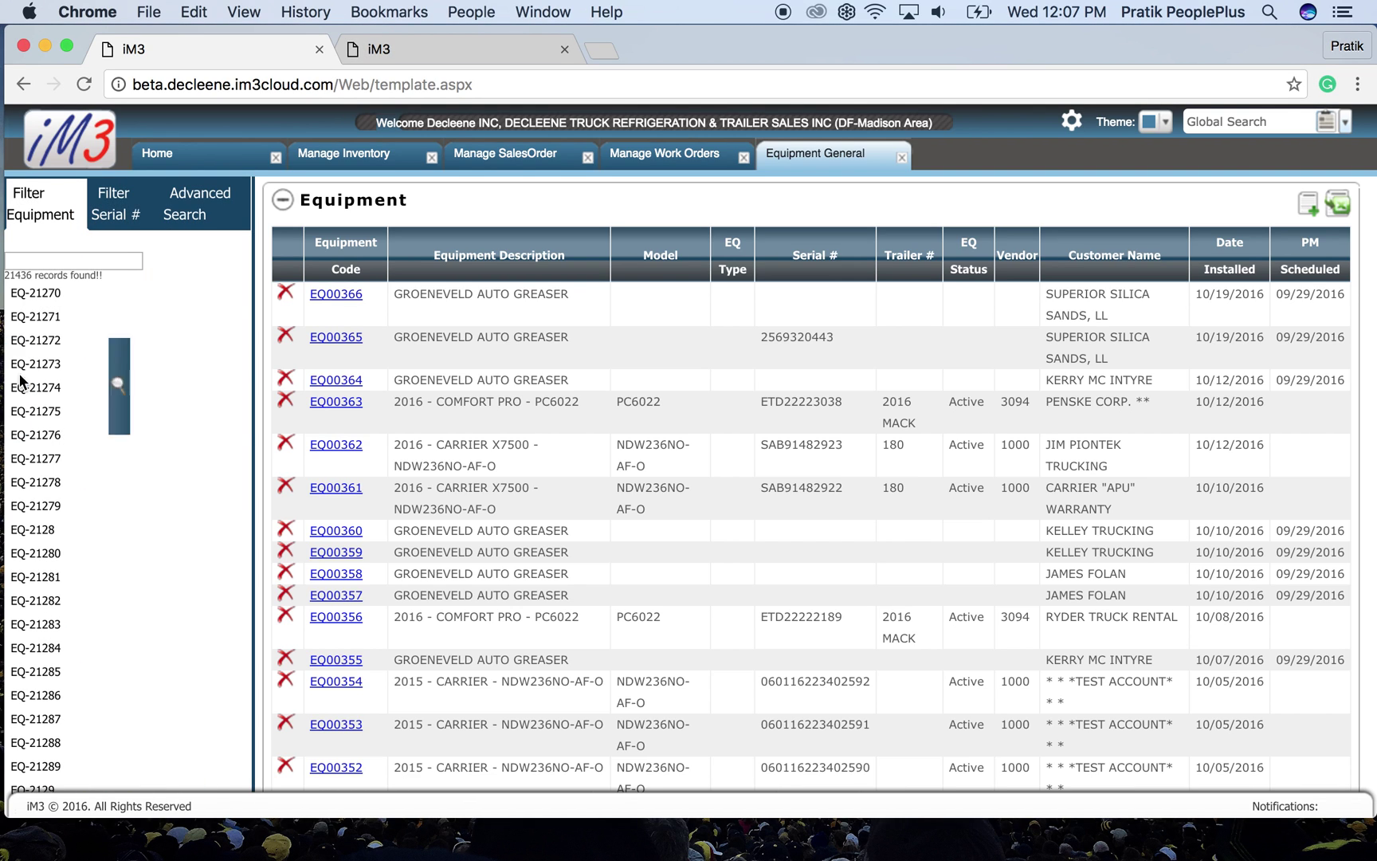
left_click(97, 261)
type("EQ00366")
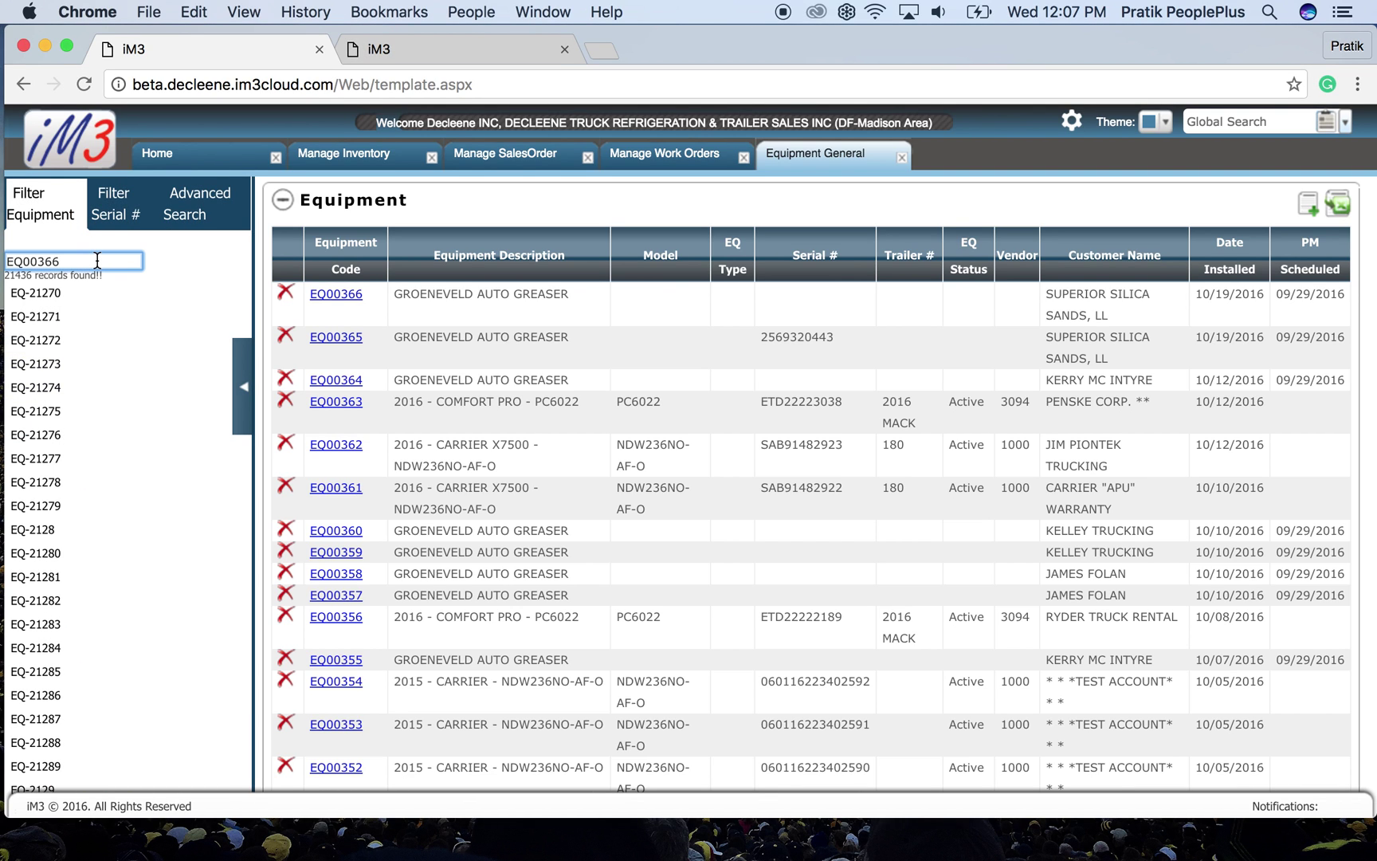
left_click(60, 294)
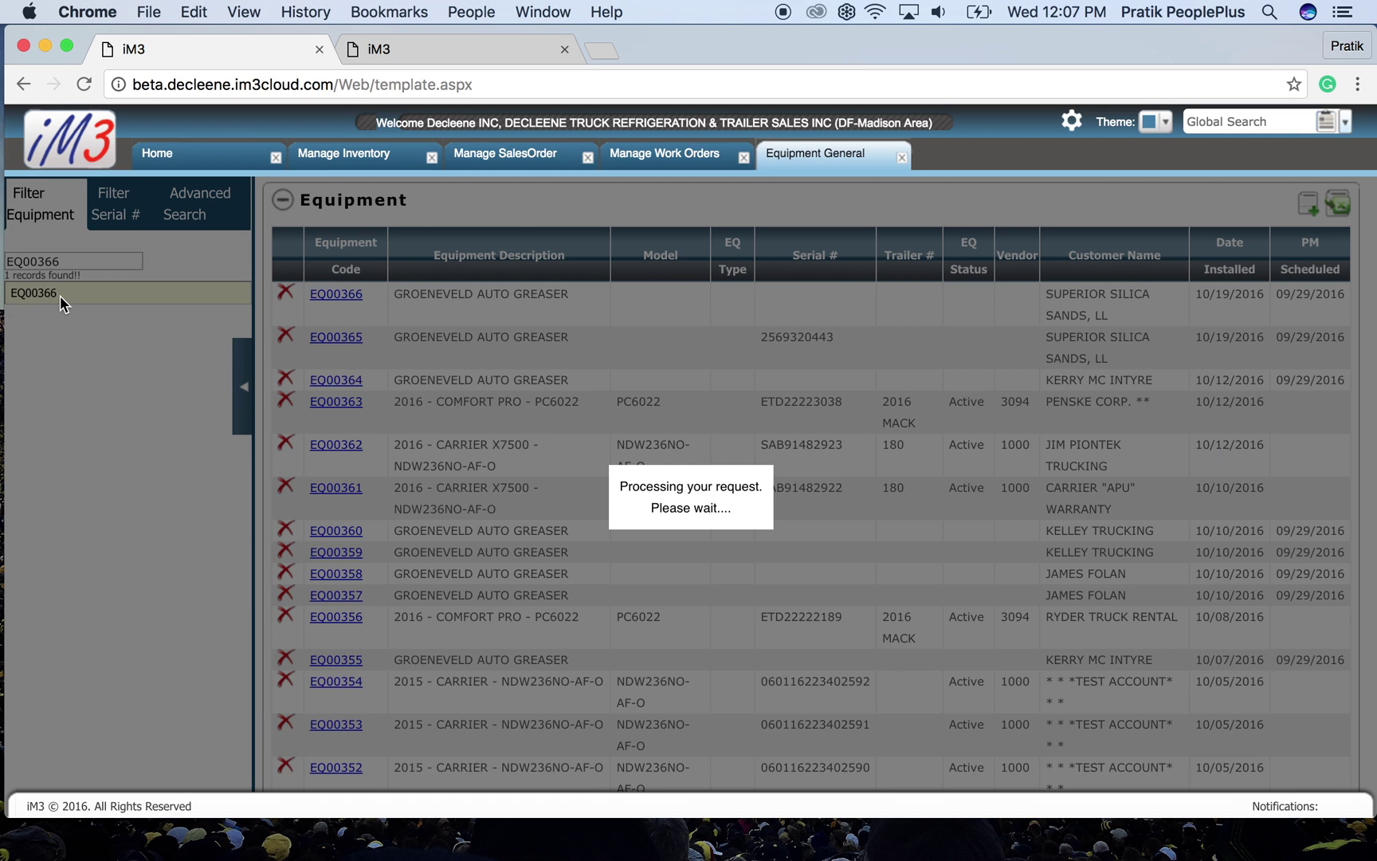
left_click(240, 379)
left_click(634, 451)
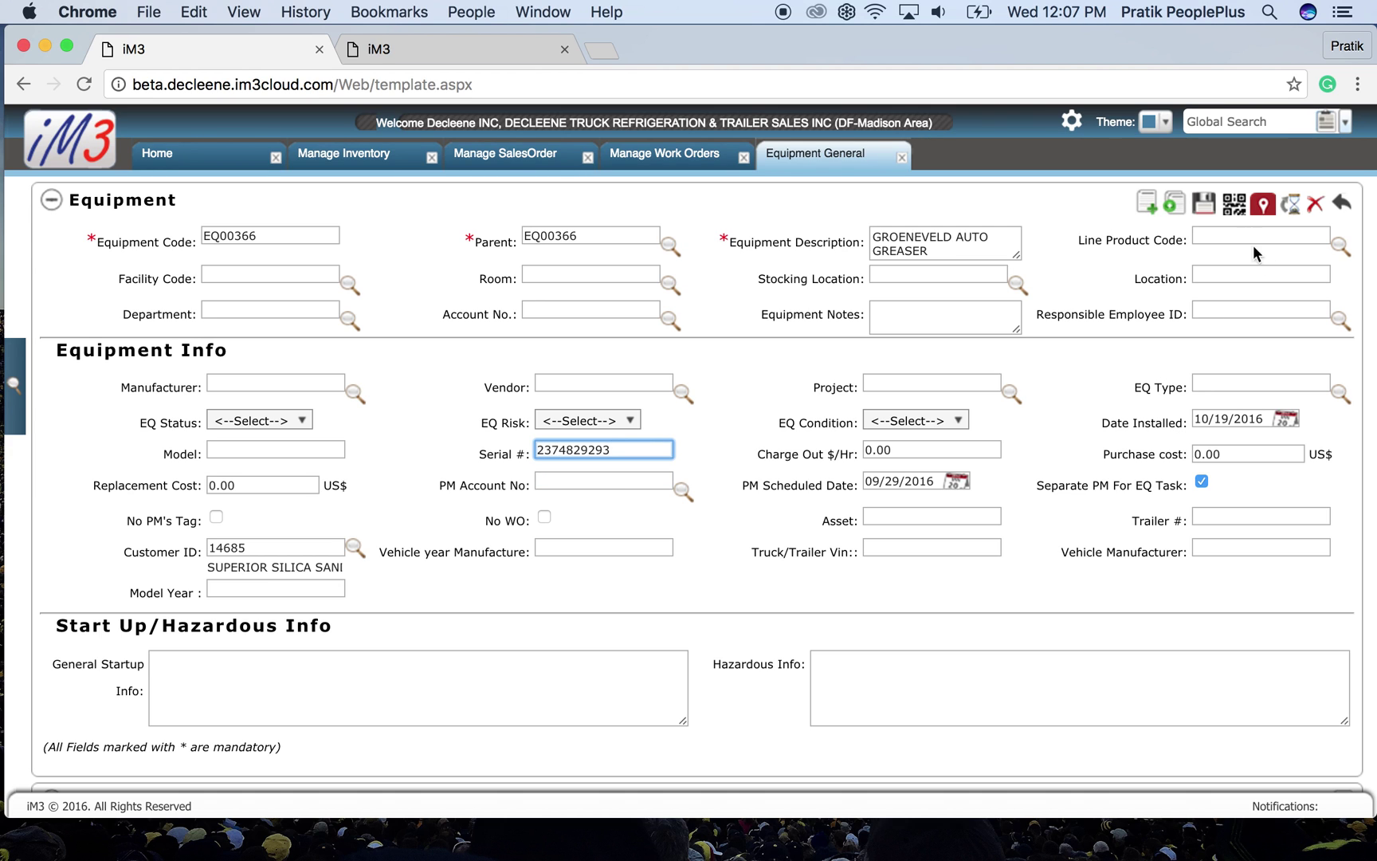
left_click(1203, 206)
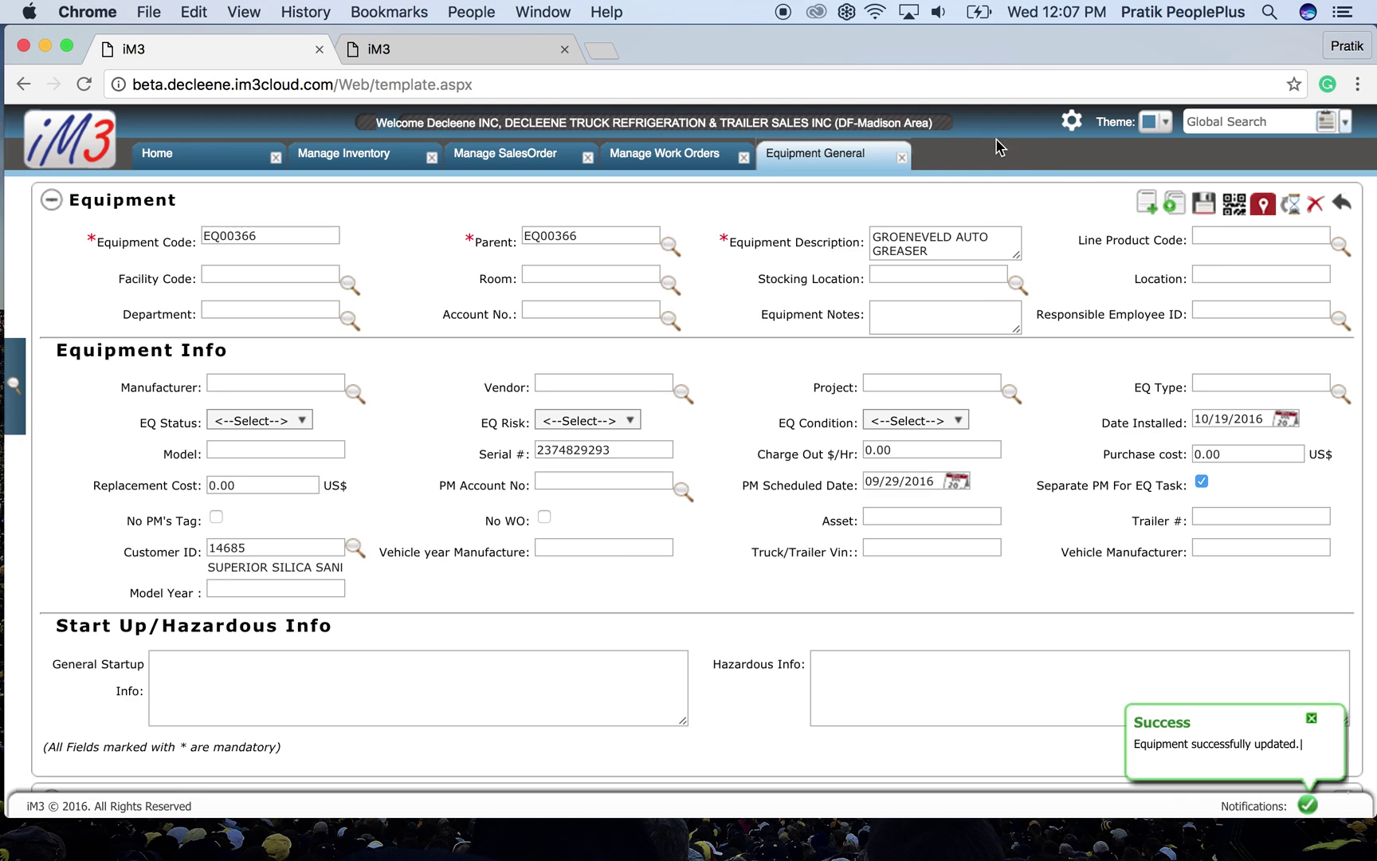
left_click(901, 157)
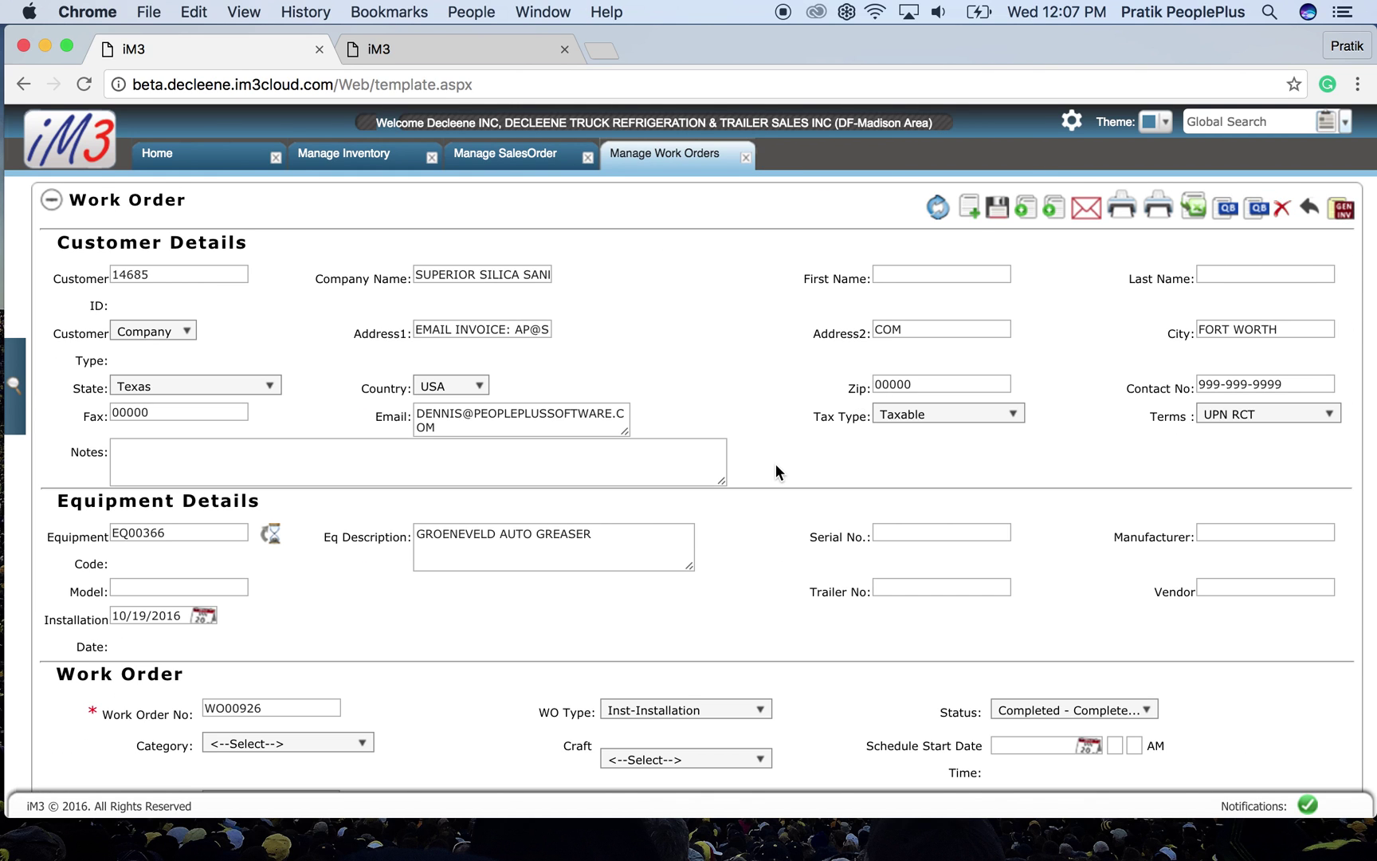
left_click(939, 209)
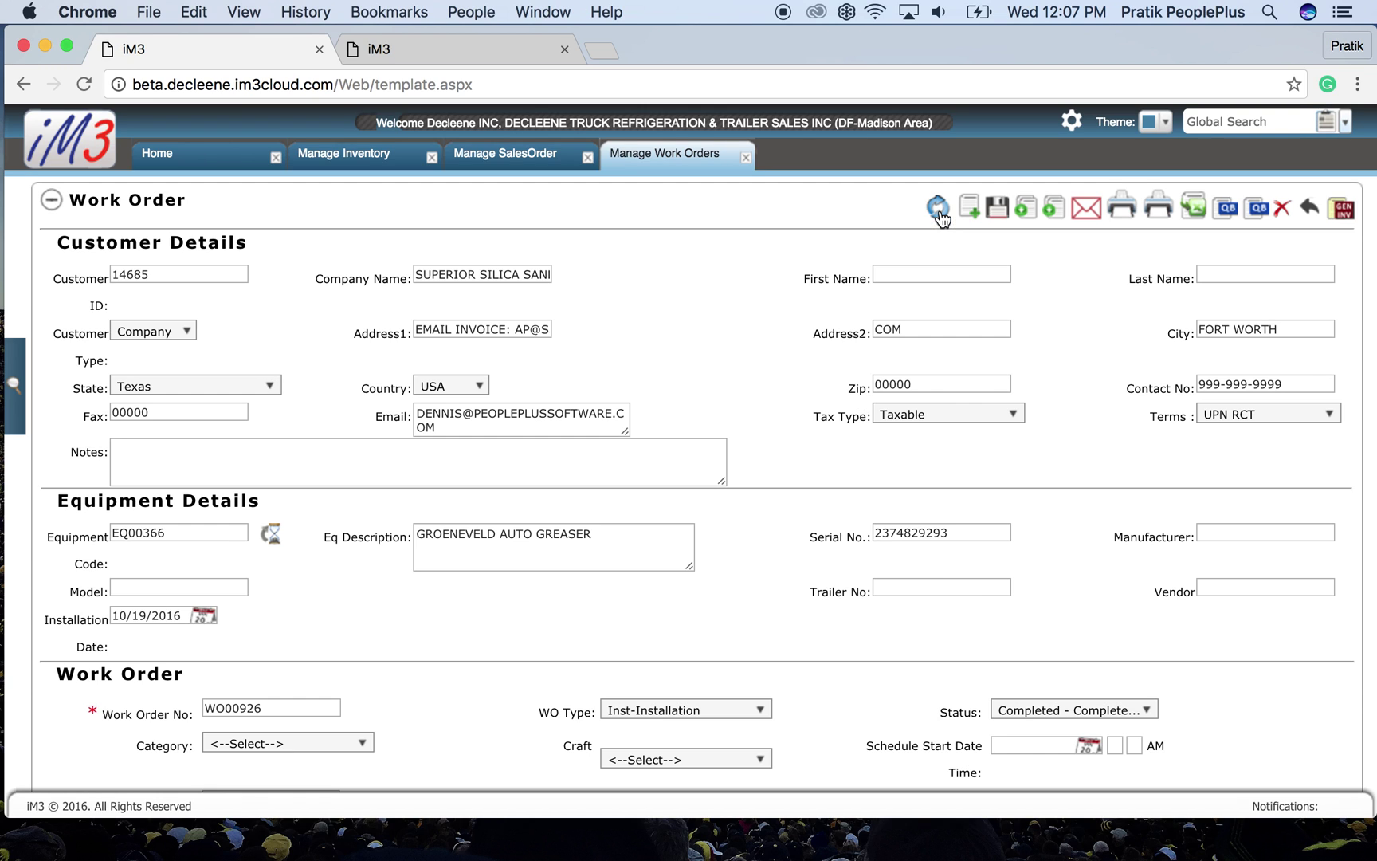
left_click_drag(958, 520, 876, 528)
left_click(935, 528)
left_click(936, 504)
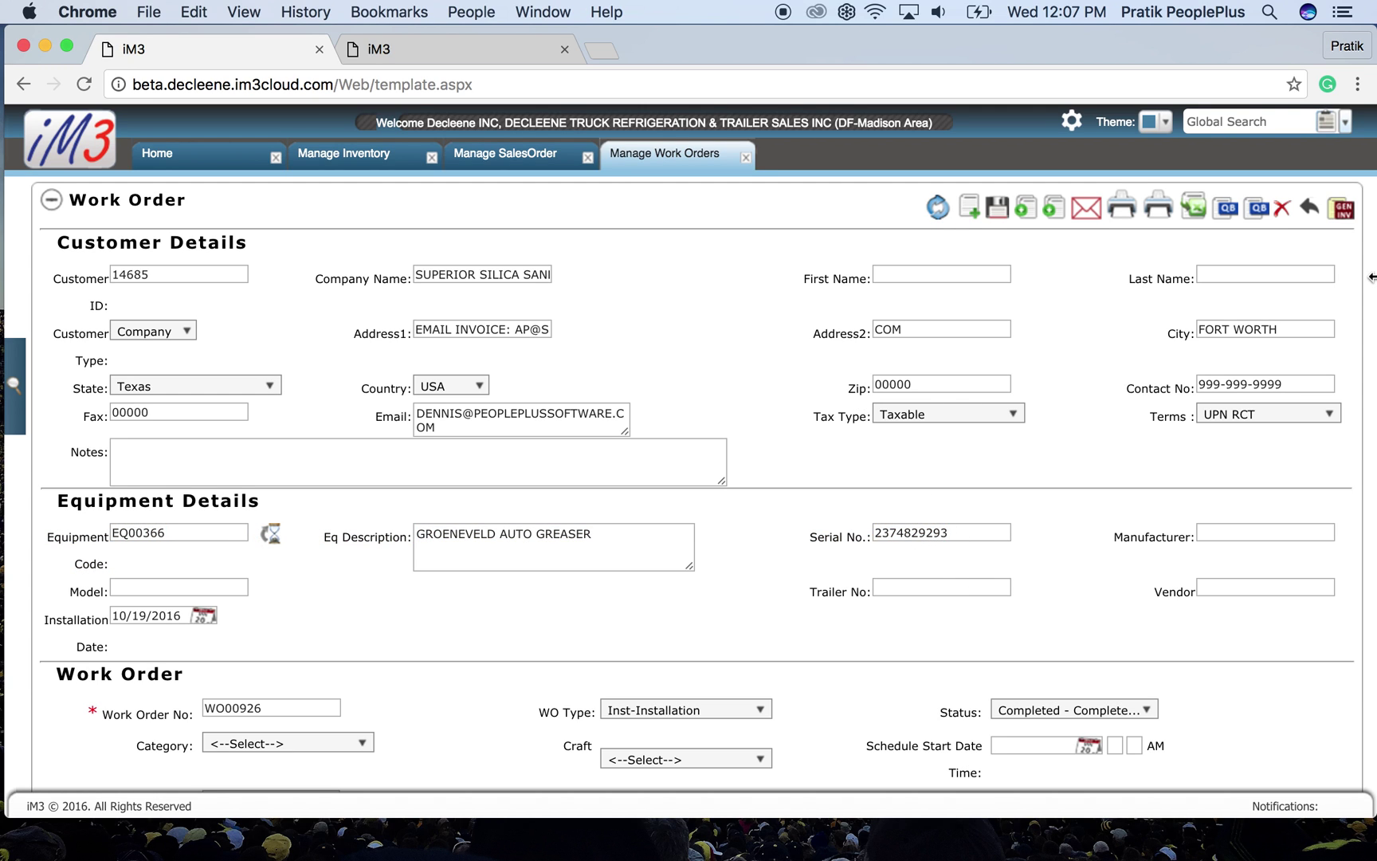
left_click(1344, 210)
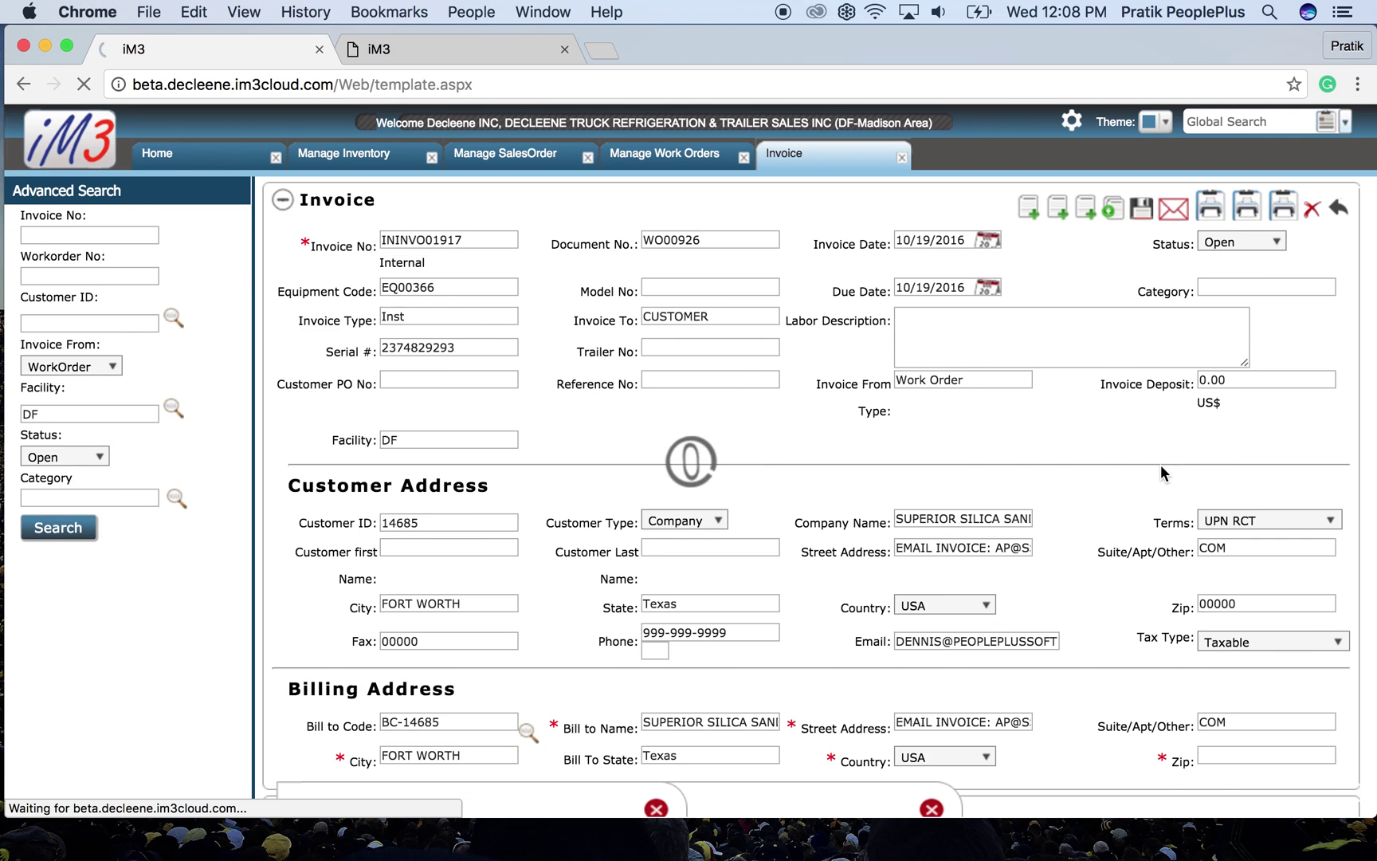
scroll(1161, 470, "down", 3)
scroll(1161, 470, "down", 10)
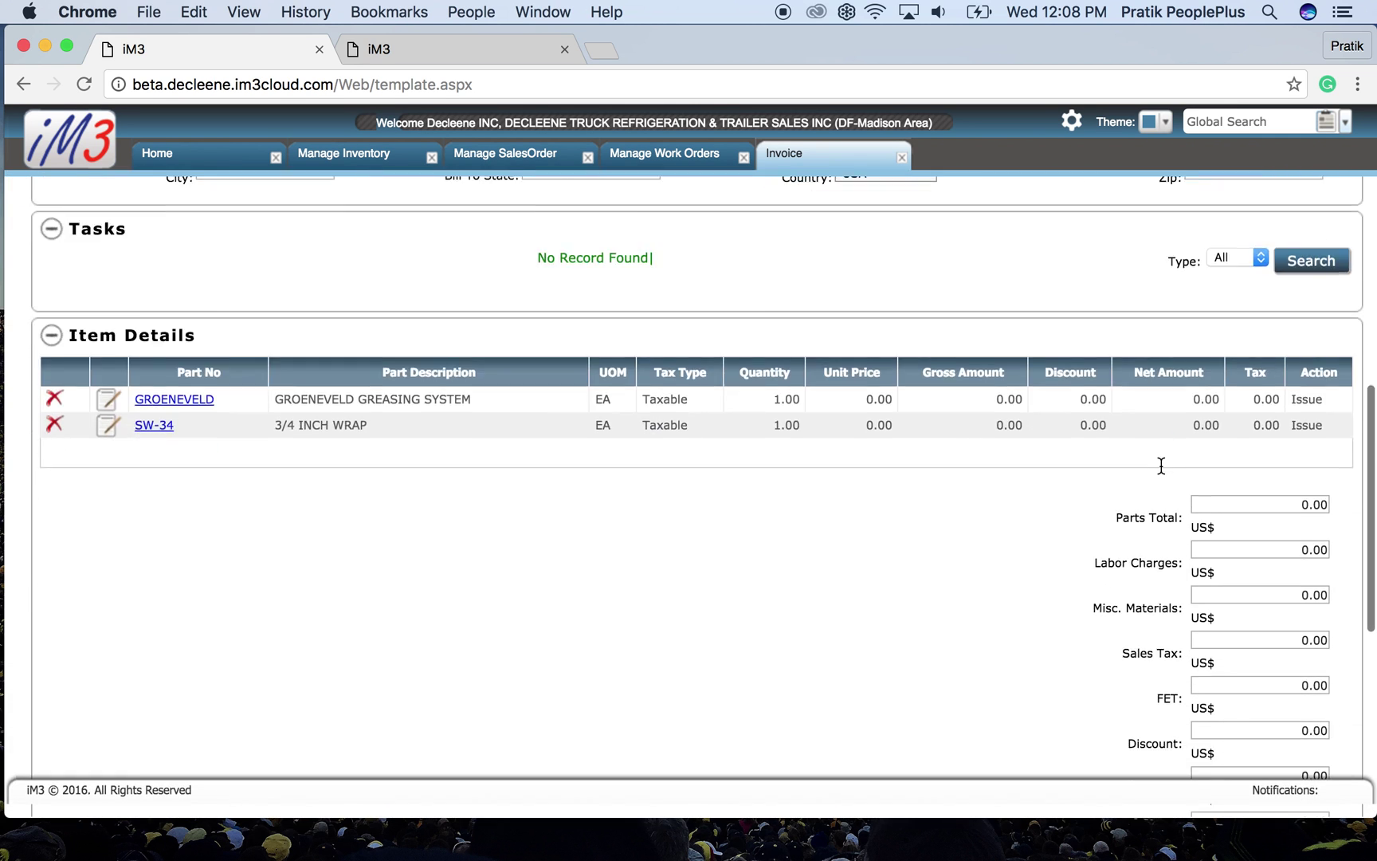
scroll(1232, 335, "up", 4)
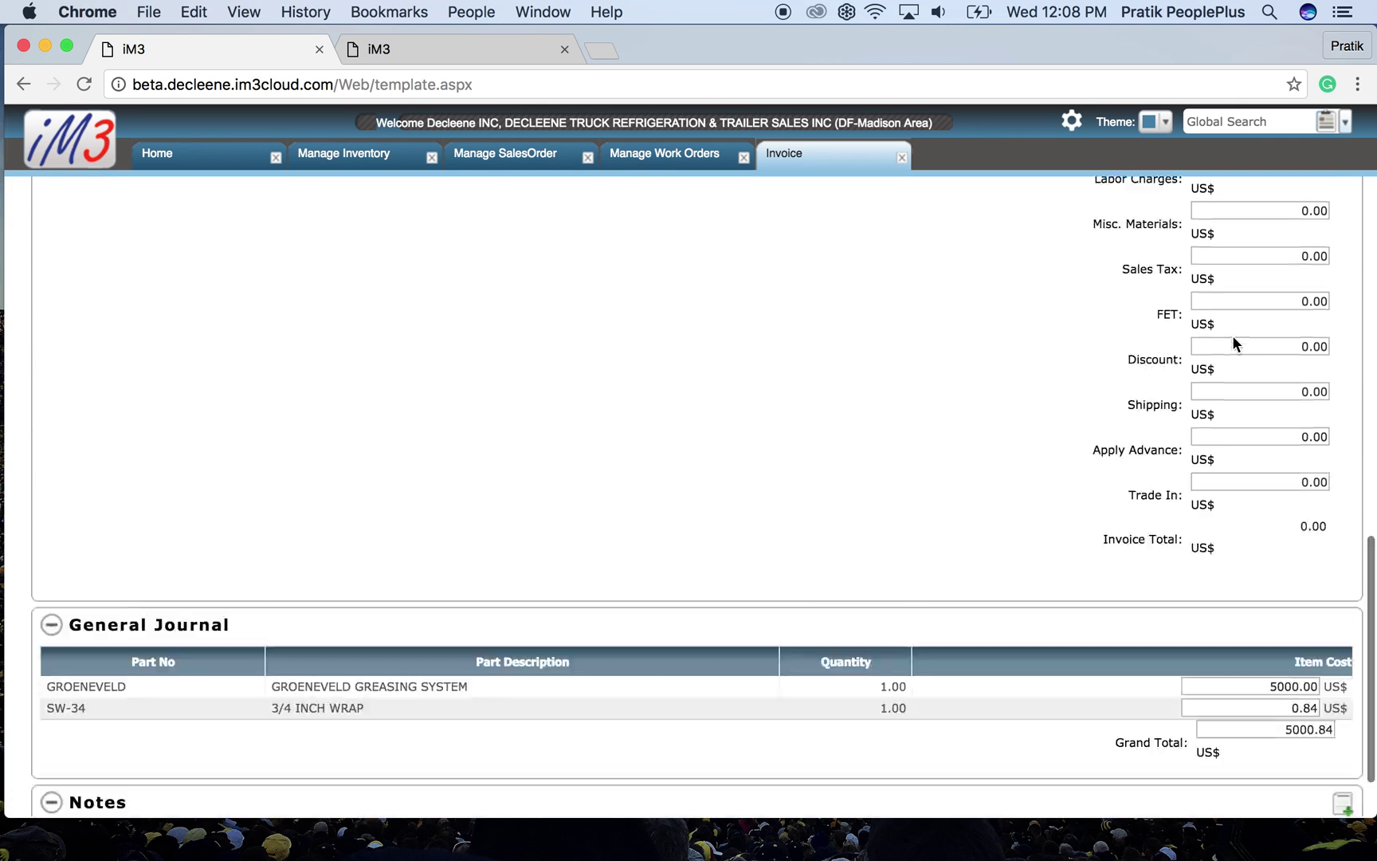
left_click_drag(1190, 296, 1230, 636)
left_click(1116, 655)
scroll(1113, 653, "down", 3)
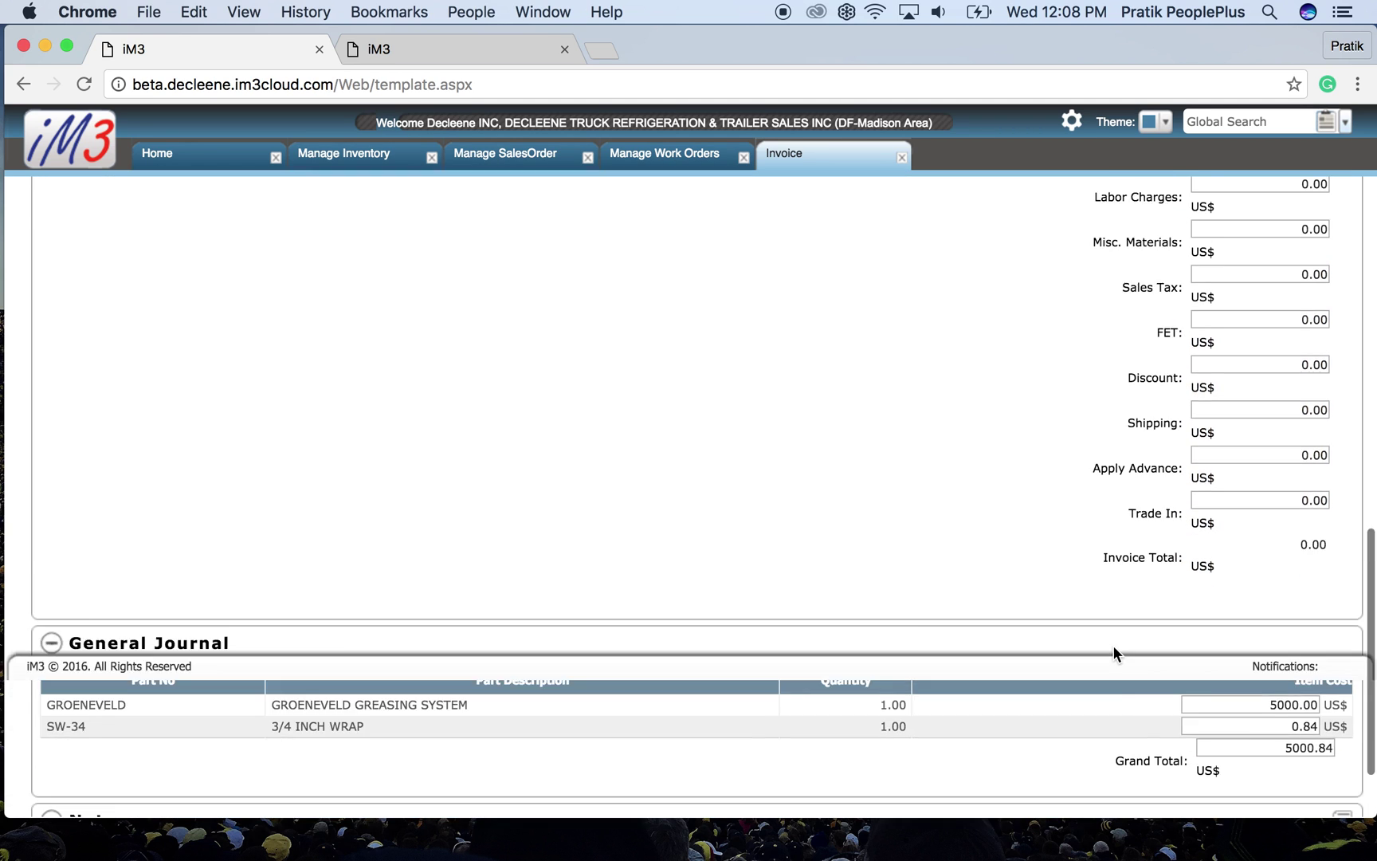
scroll(1112, 650, "down", 2)
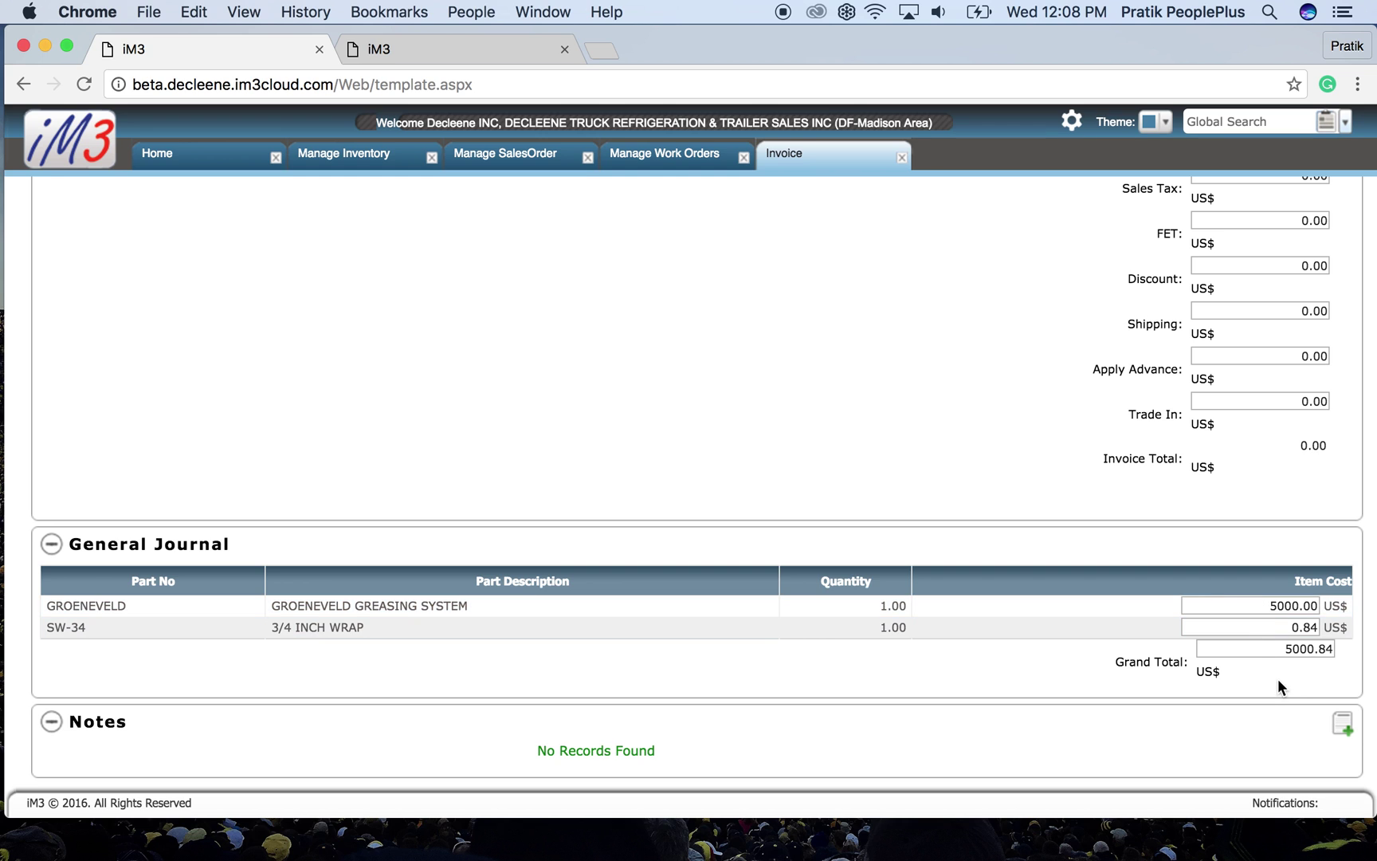
scroll(1141, 466, "up", 15)
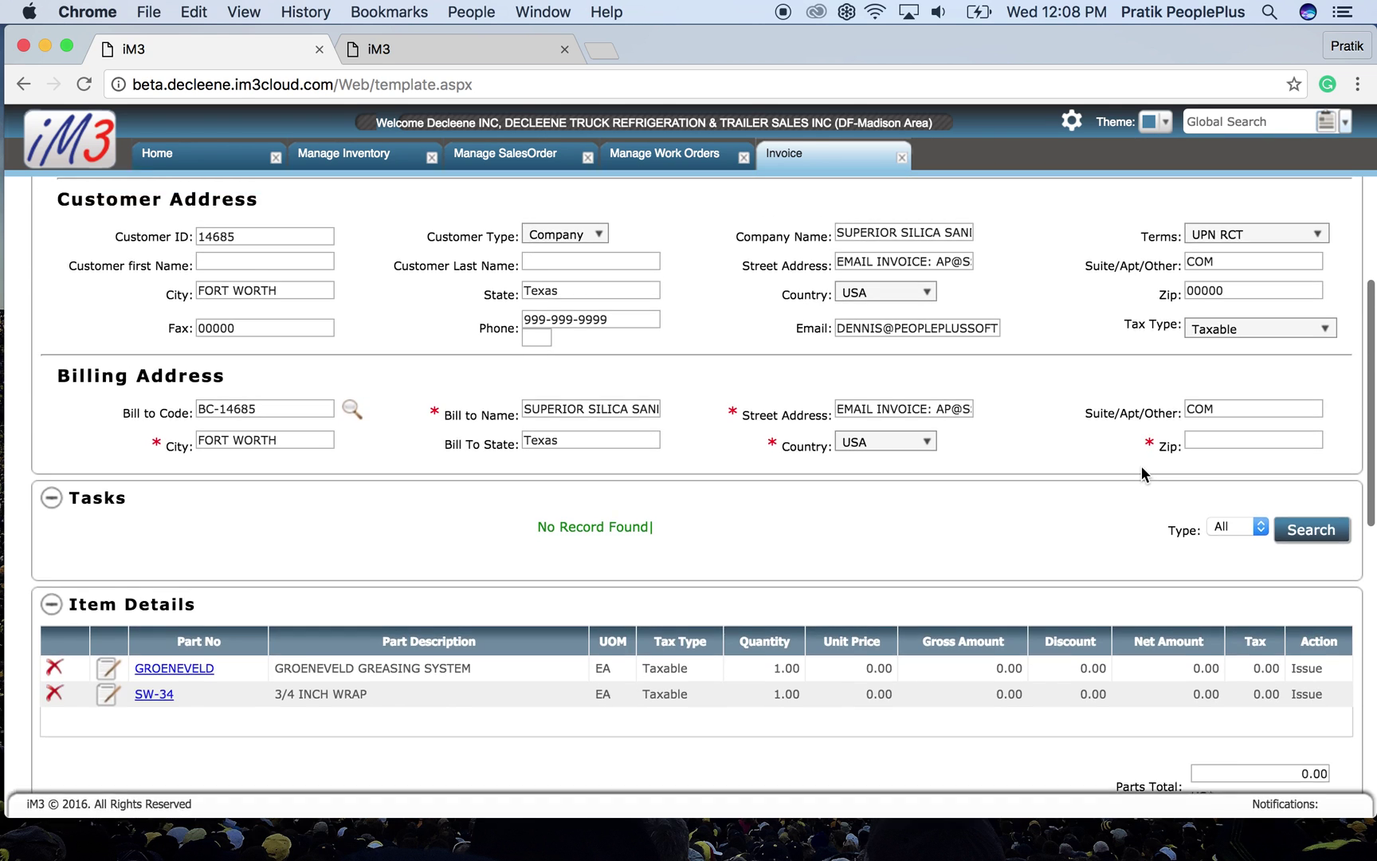